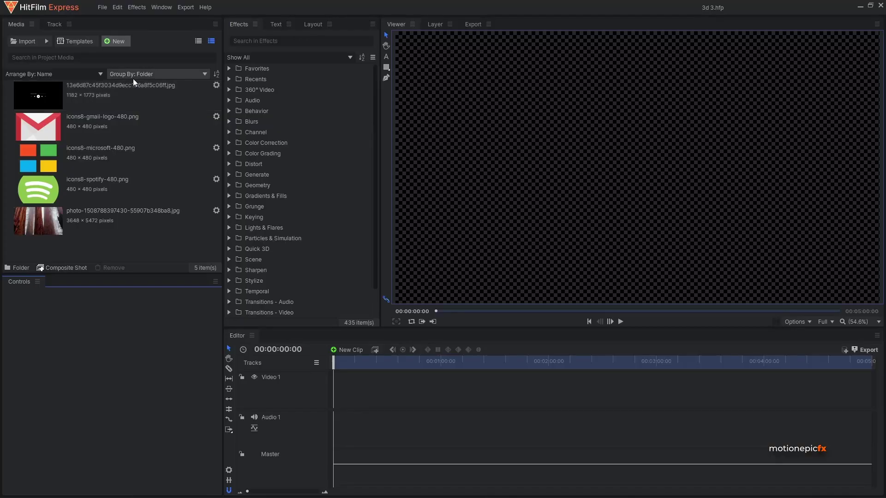
Step: Create a composite shot named "main" from the 1080p Full HD @ 30 fps template with a duration of 6 seconds
{"action": "left_click", "coordinate": [116, 39]}
{"action": "left_click", "coordinate": [125, 50]}
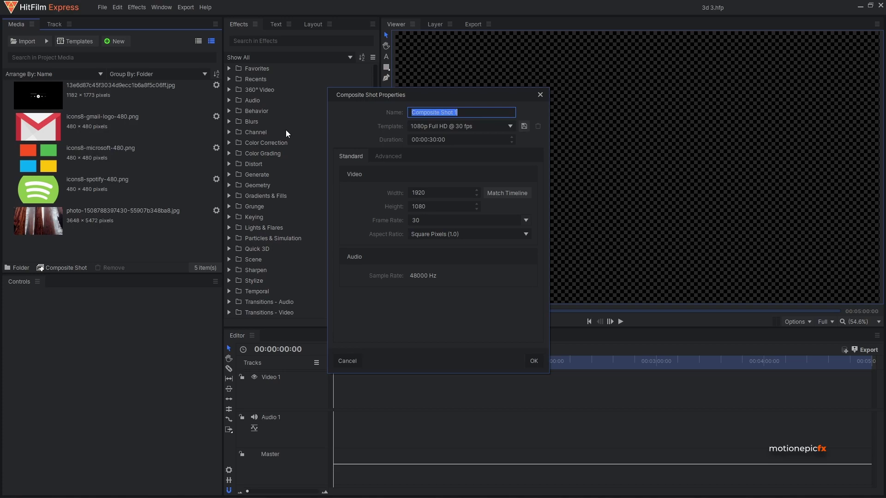
{"action": "type", "text": "main"}
{"action": "left_click", "coordinate": [431, 140]}
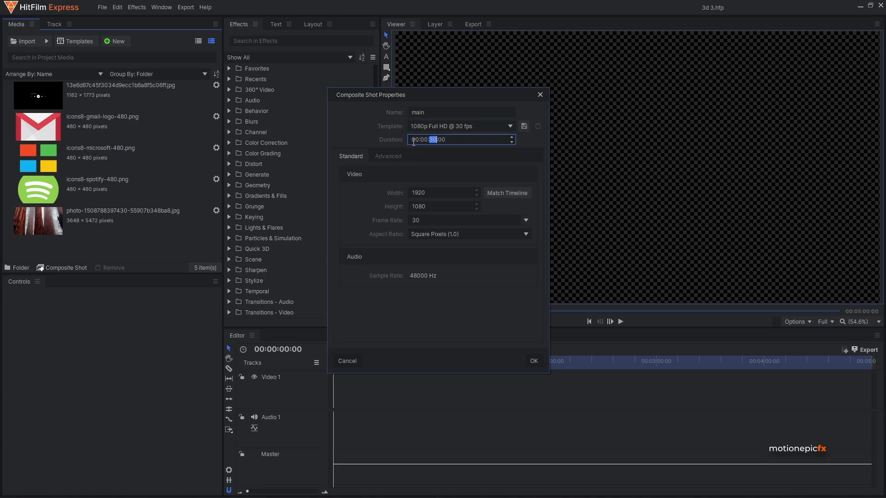
{"action": "type", "text": "06"}
{"action": "left_click", "coordinate": [530, 361]}
Step: Add a black 1920 × 1080 plane layer named "bg" to the main composite shot
{"action": "left_click", "coordinate": [414, 349]}
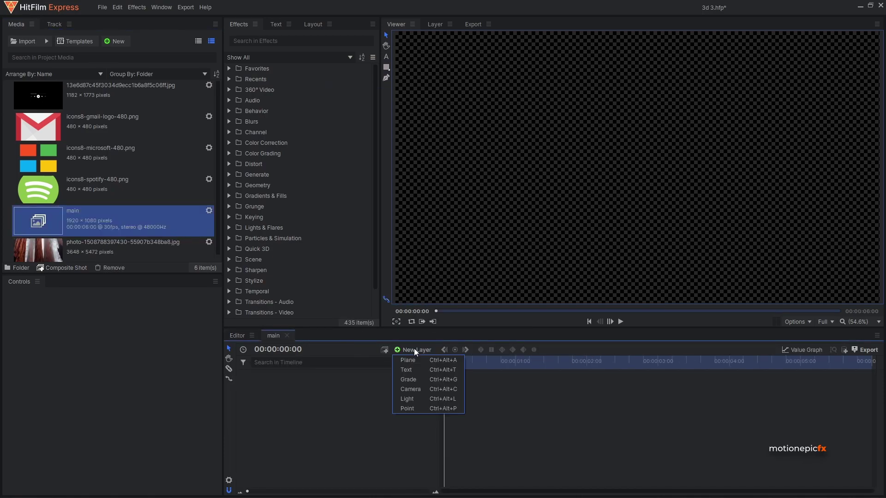
{"action": "left_click", "coordinate": [408, 359]}
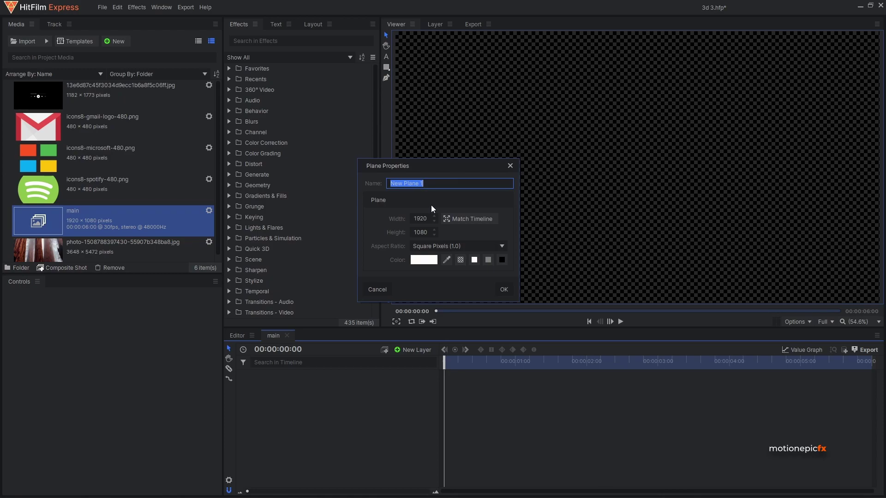
{"action": "type", "text": "bg"}
{"action": "left_click", "coordinate": [502, 259]}
{"action": "left_click", "coordinate": [504, 290]}
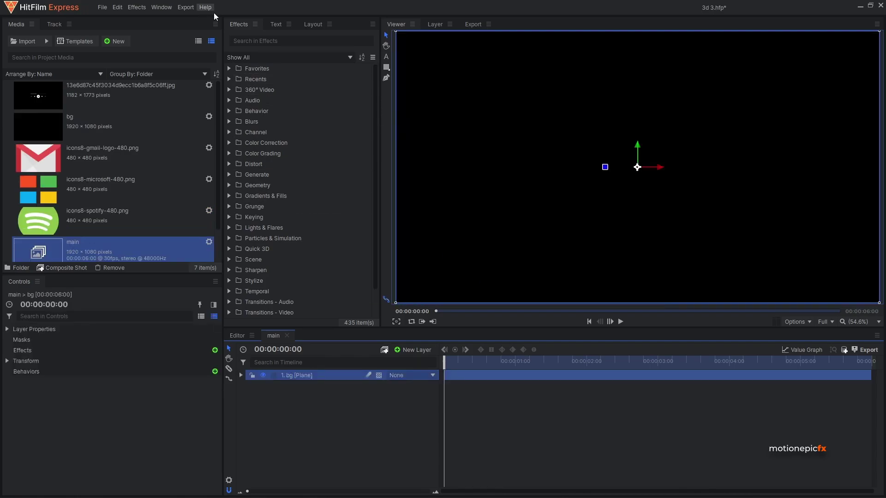
Step: Find the Radial Gradient effect and apply it to the bg plane
{"action": "left_click", "coordinate": [251, 41]}
{"action": "type", "text": "radia"}
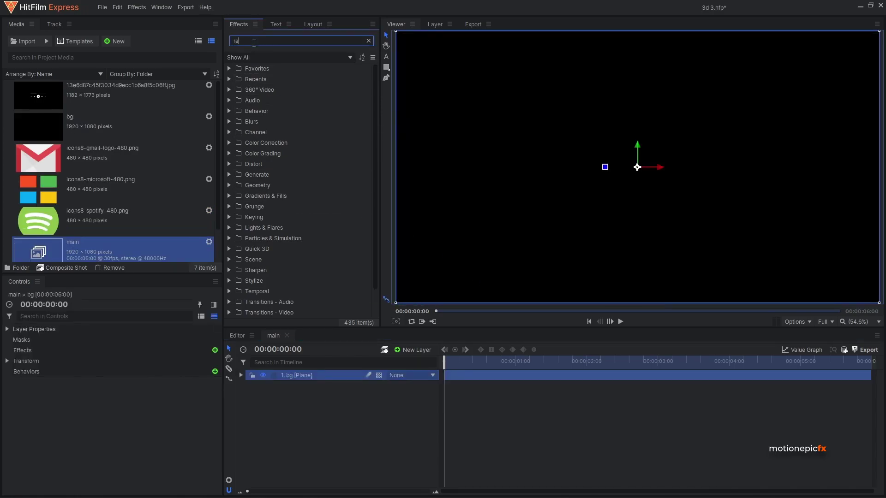
{"action": "double_click", "coordinate": [293, 81]}
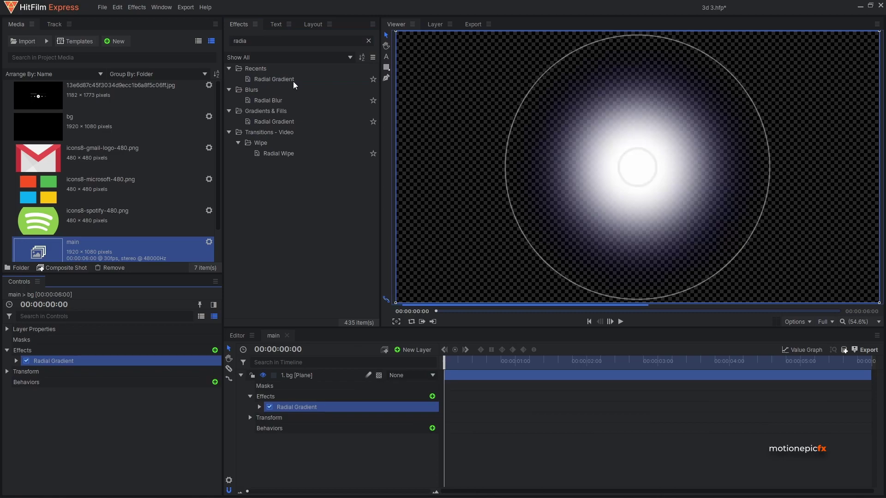
Step: Set the Radial Gradient's outer radius opacity to 1 and its outer color to very dark blue #000012
{"action": "left_click", "coordinate": [258, 407]}
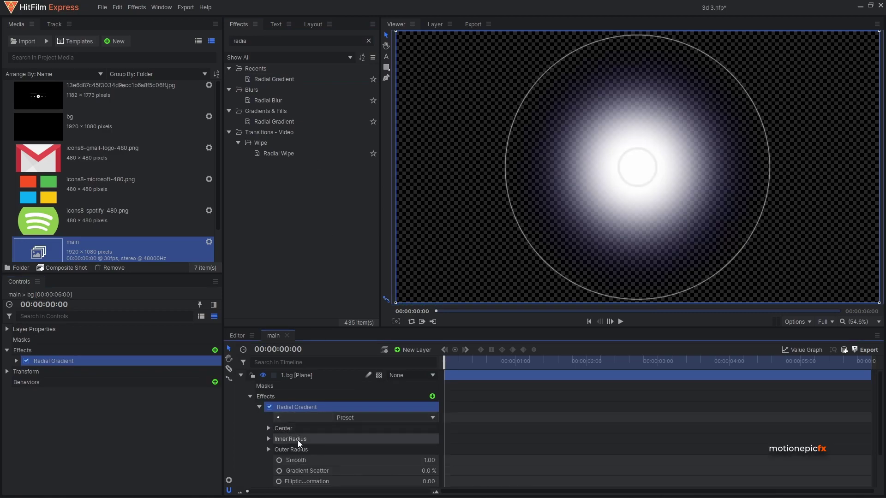
{"action": "scroll", "coordinate": [270, 445], "scroll_direction": "down", "scroll_amount": 2}
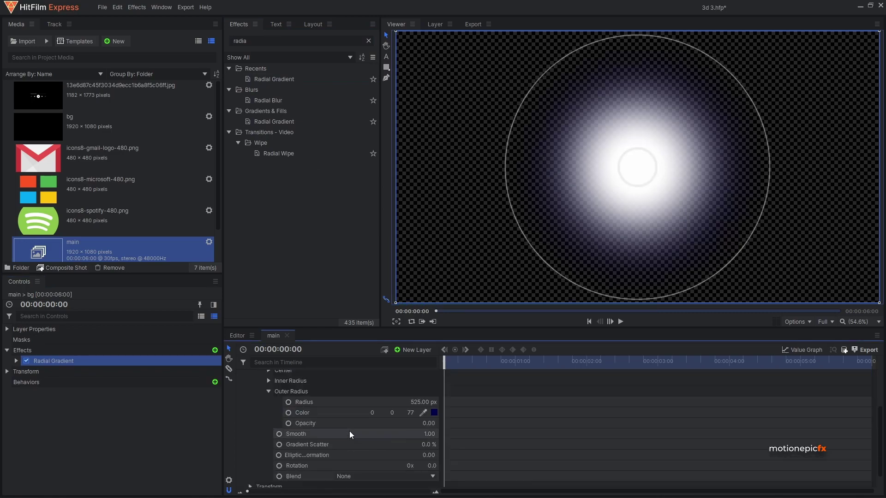
{"action": "left_click", "coordinate": [428, 423]}
{"action": "type", "text": "1"}
{"action": "key", "text": "Return"}
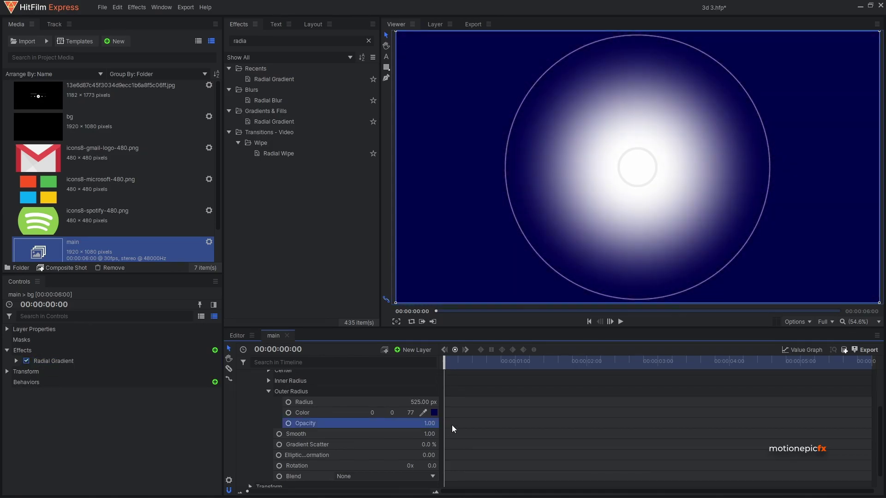
{"action": "left_click", "coordinate": [434, 412]}
{"action": "left_click", "coordinate": [545, 252]}
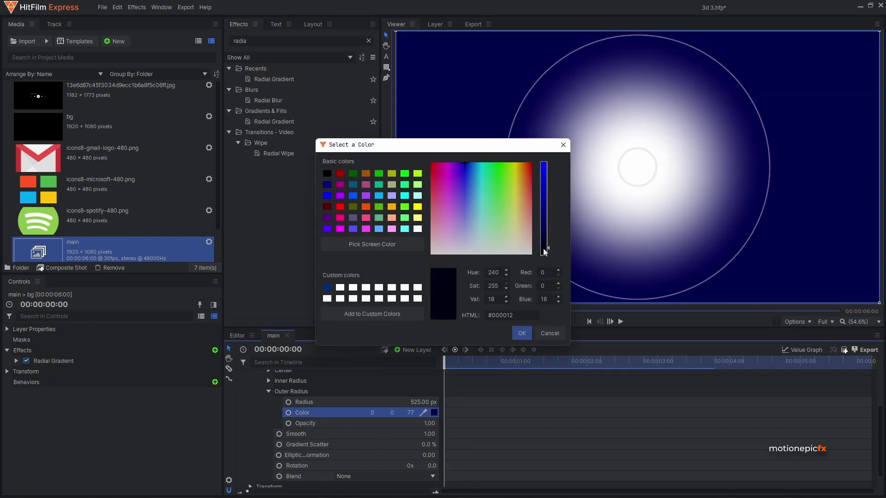
{"action": "left_click", "coordinate": [518, 335]}
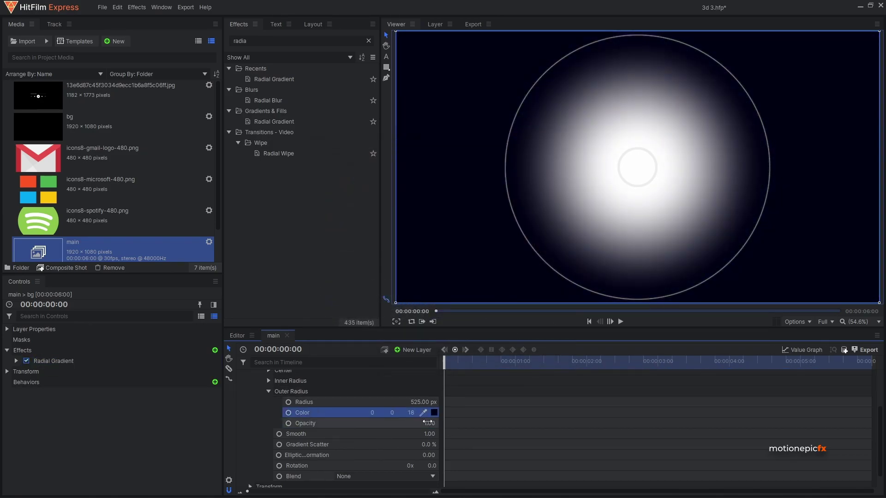
Step: Set the Radial Gradient's inner radius color to dark blue with RGB 0, 0, 108
{"action": "scroll", "coordinate": [398, 425], "scroll_direction": "up", "scroll_amount": 2}
{"action": "left_click", "coordinate": [286, 409]}
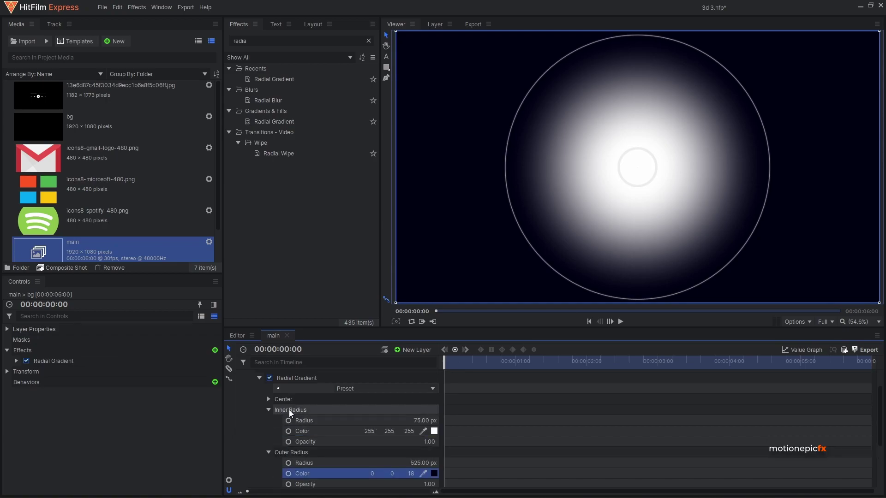
{"action": "left_click", "coordinate": [434, 431]}
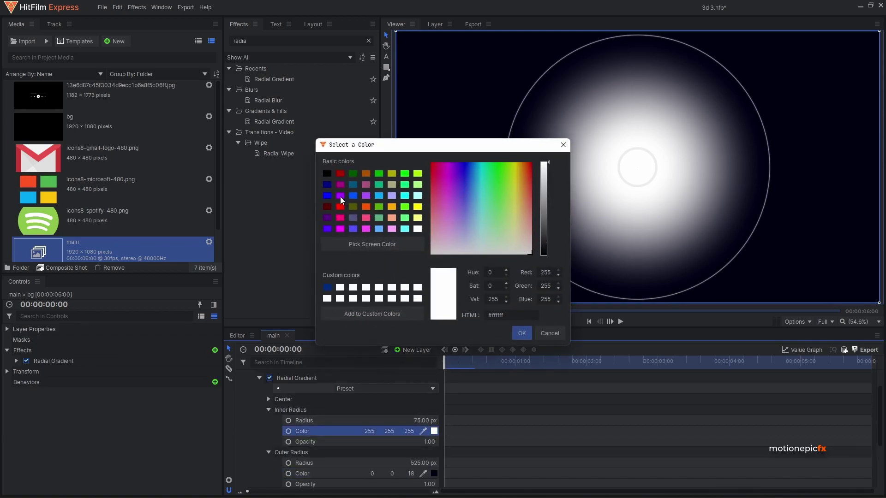
{"action": "left_click", "coordinate": [327, 184]}
{"action": "left_click_drag", "start_coordinate": [545, 245], "coordinate": [545, 217]}
{"action": "left_click", "coordinate": [522, 333]}
Step: Move the gradient's center near the frame's upper-left corner and enlarge its outer radius to reach the right edge, then collapse and deselect the bg layer
{"action": "scroll", "coordinate": [591, 174], "scroll_direction": "down", "scroll_amount": 4}
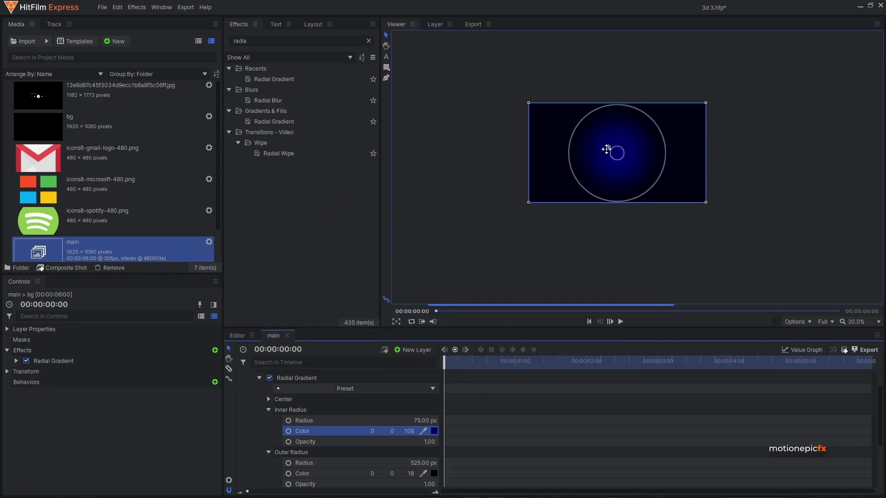
{"action": "left_click_drag", "start_coordinate": [618, 153], "coordinate": [544, 120]}
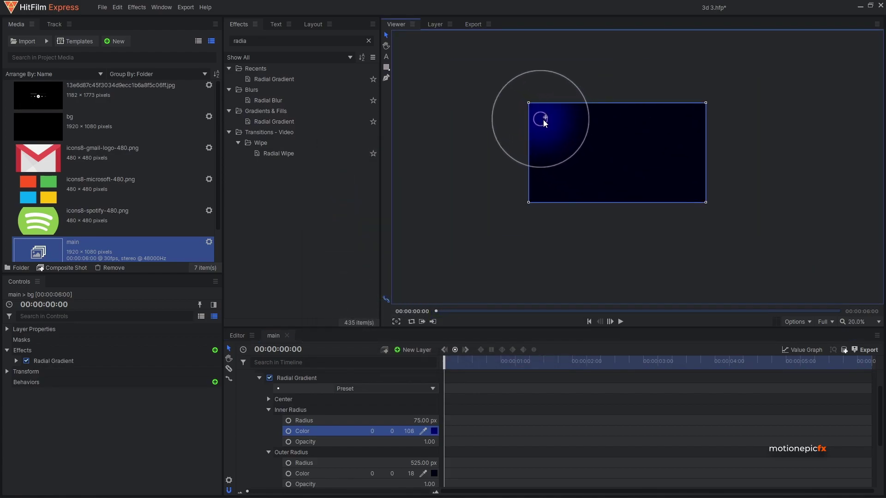
{"action": "left_click_drag", "start_coordinate": [584, 144], "coordinate": [688, 196]}
{"action": "scroll", "coordinate": [297, 413], "scroll_direction": "up", "scroll_amount": 3}
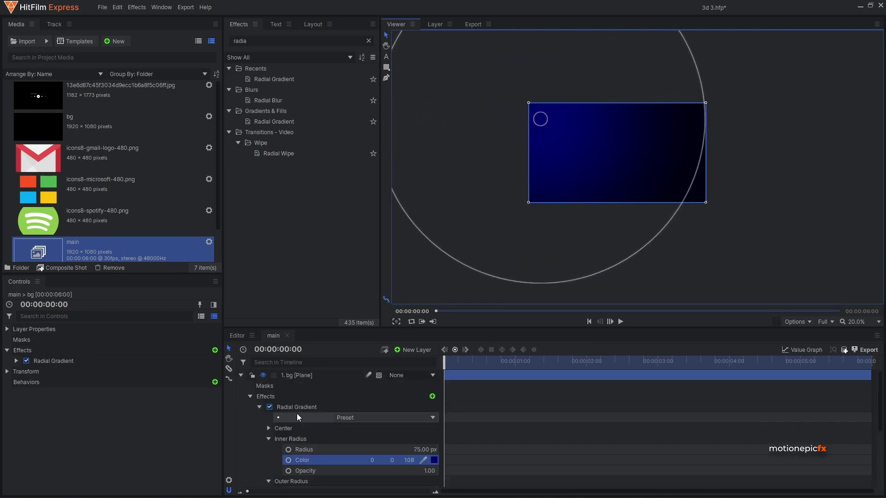
{"action": "left_click", "coordinate": [241, 375]}
{"action": "left_click", "coordinate": [282, 417]}
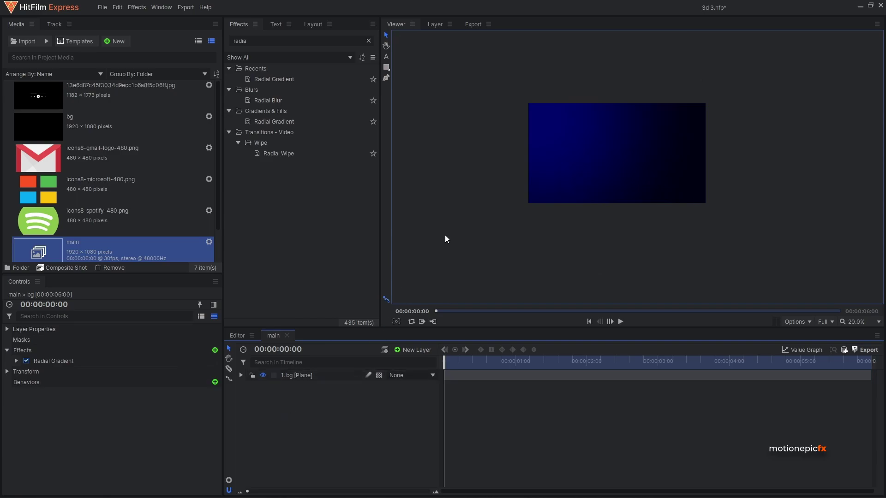
Step: Add a white plane layer named "outline" with a width of 450 and a height of 700 pixels
{"action": "left_click", "coordinate": [421, 349]}
{"action": "left_click", "coordinate": [413, 357]}
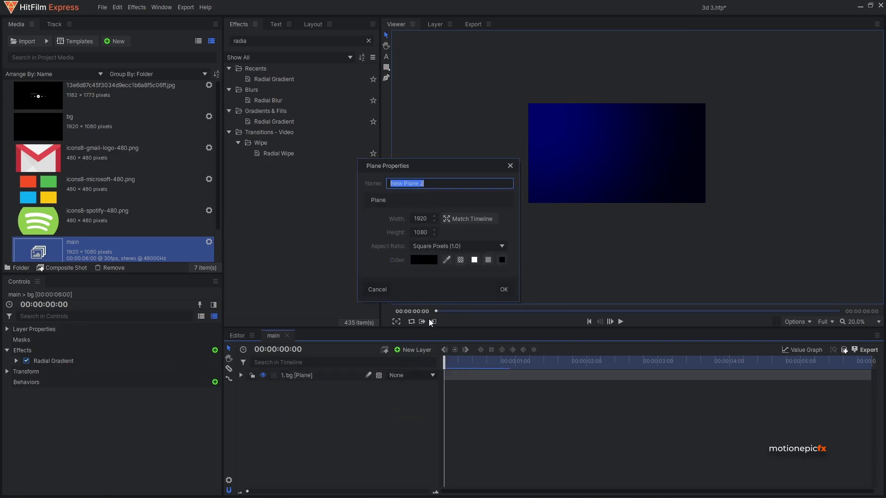
{"action": "type", "text": "ou"}
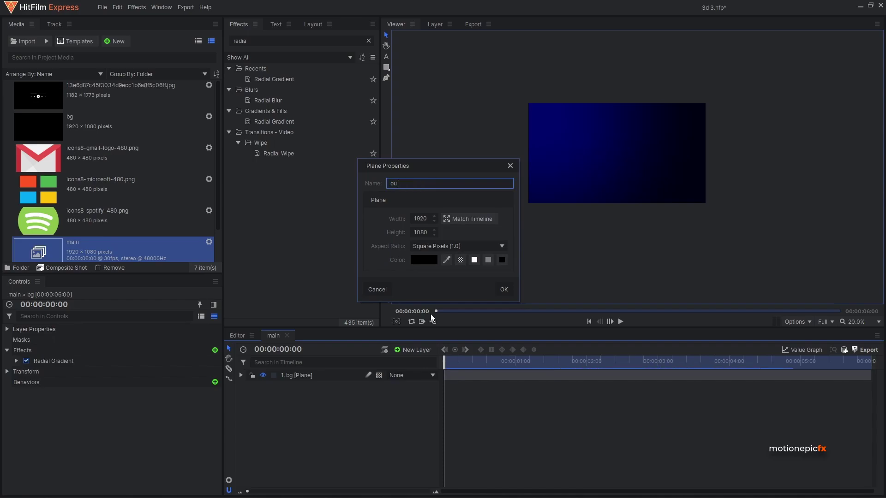
{"action": "type", "text": "tline"}
{"action": "left_click", "coordinate": [474, 260]}
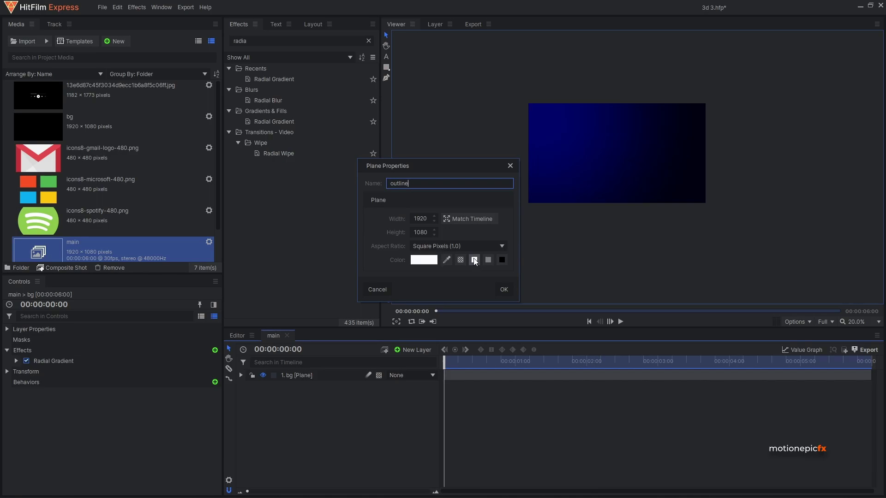
{"action": "left_click", "coordinate": [420, 220]}
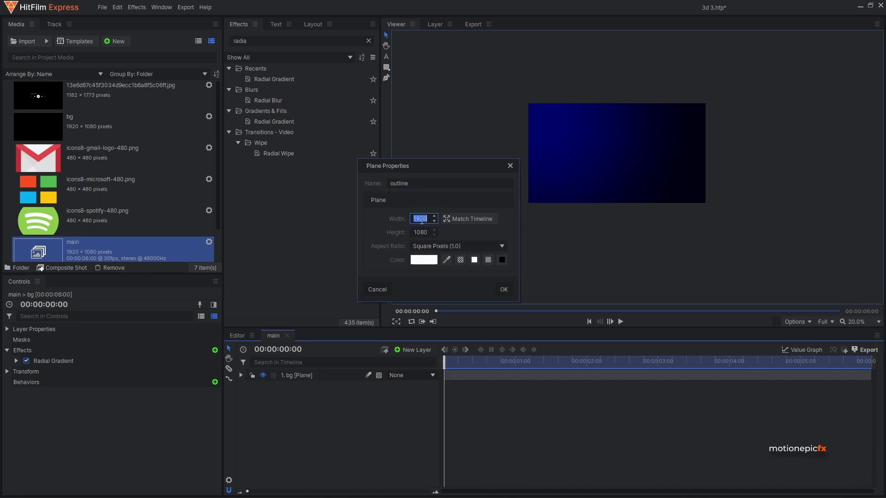
{"action": "type", "text": "5"}
{"action": "type", "text": "50"}
{"action": "key", "text": "Tab"}
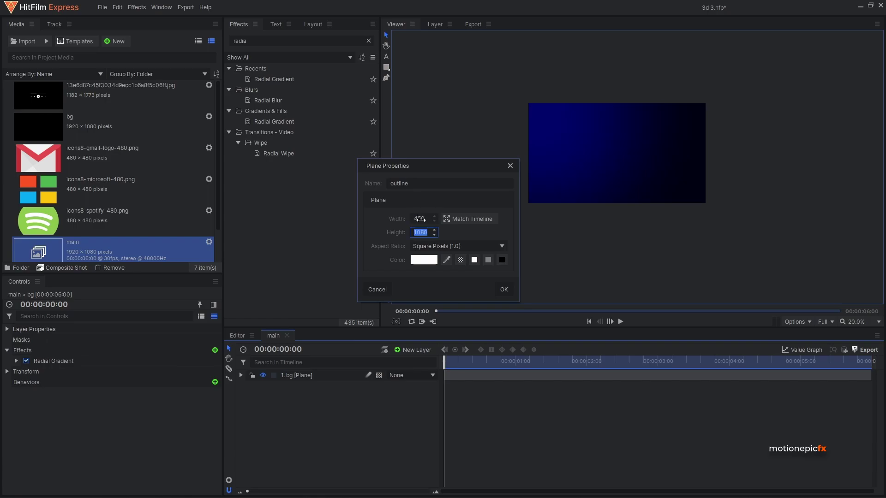
{"action": "type", "text": "700"}
{"action": "left_click", "coordinate": [500, 287]}
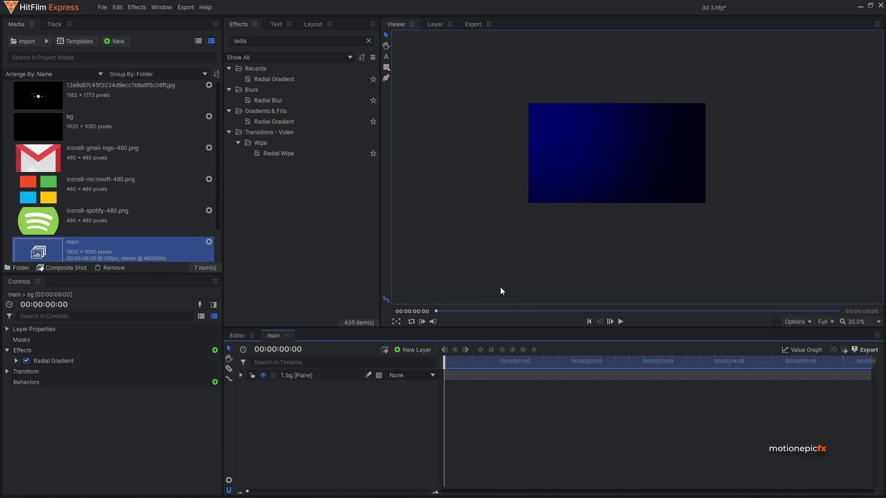
Step: Change the outline plane's height to 750 pixels in its plane properties
{"action": "right_click", "coordinate": [298, 376]}
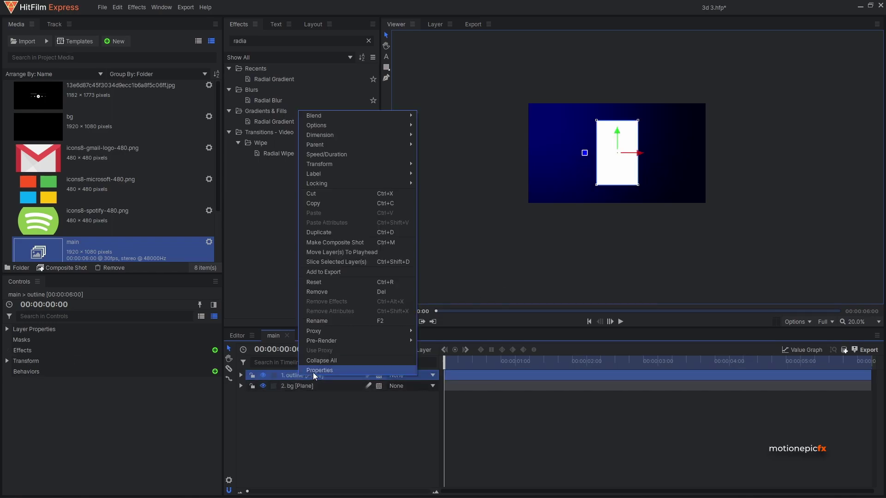
{"action": "left_click", "coordinate": [313, 373]}
{"action": "double_click", "coordinate": [425, 233]}
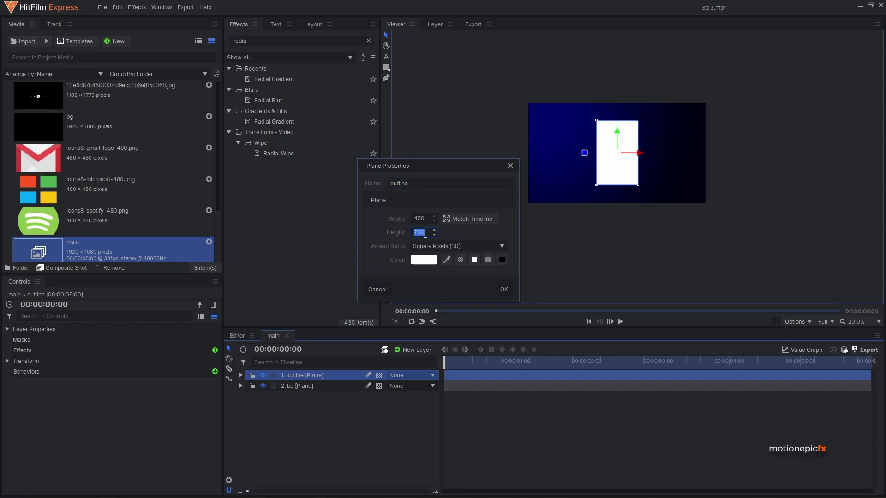
{"action": "type", "text": "750"}
{"action": "left_click", "coordinate": [503, 289]}
Step: Add a rounded rectangle mask covering the whole outline plane, with a corner radius of 12
{"action": "scroll", "coordinate": [599, 234], "scroll_direction": "down", "scroll_amount": 2}
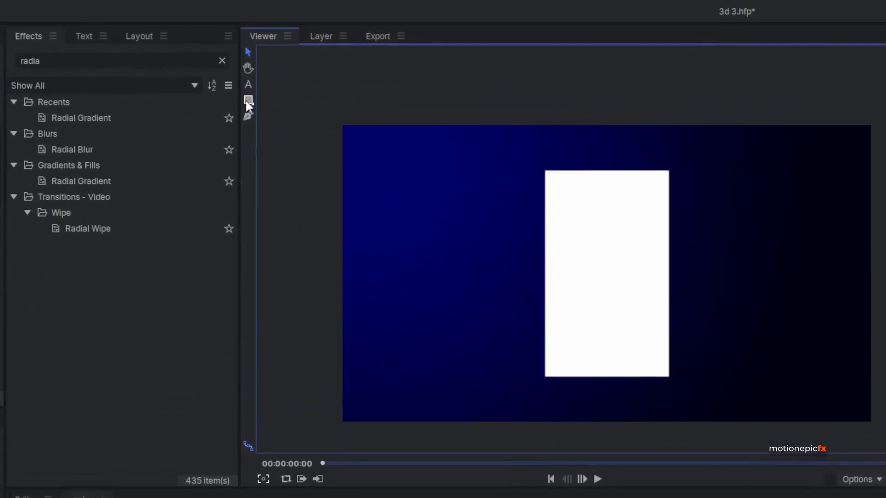
{"action": "left_click", "coordinate": [386, 68]}
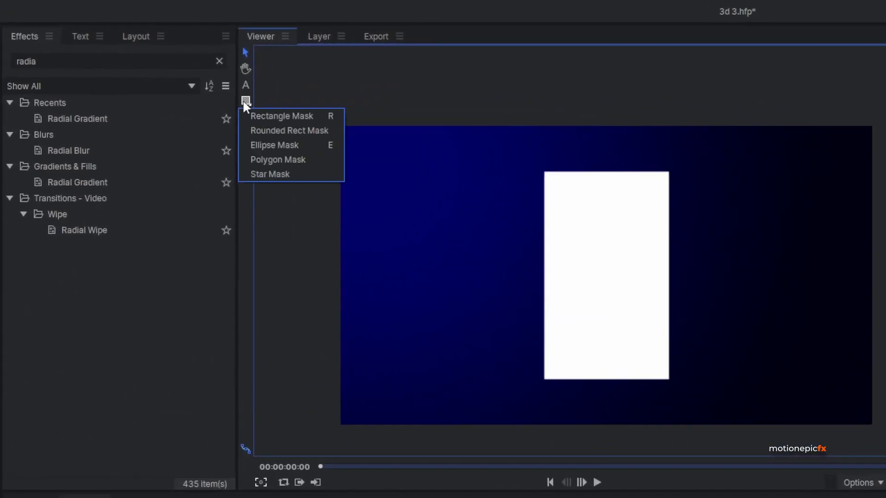
{"action": "left_click", "coordinate": [283, 131]}
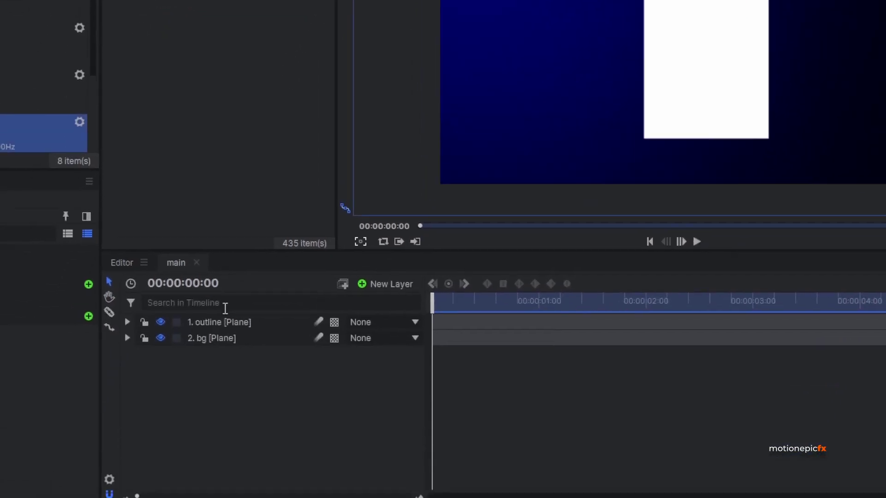
{"action": "left_click", "coordinate": [243, 313]}
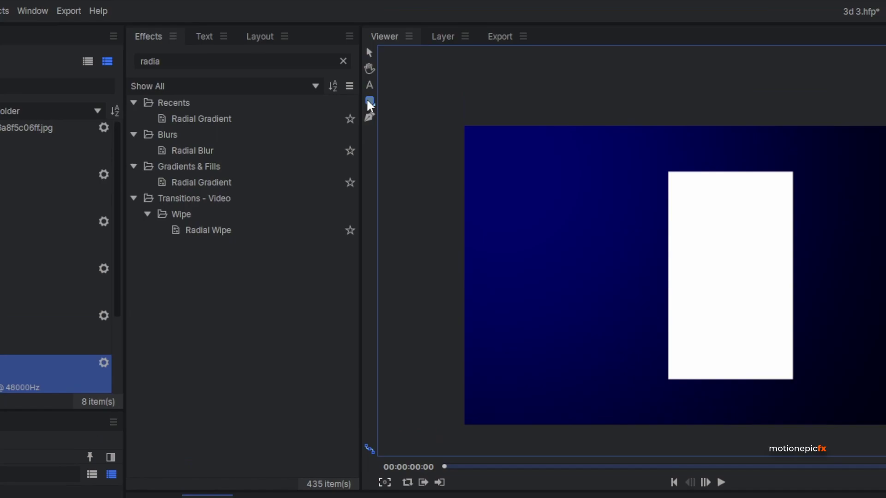
{"action": "double_click", "coordinate": [369, 101]}
{"action": "left_click", "coordinate": [559, 356]}
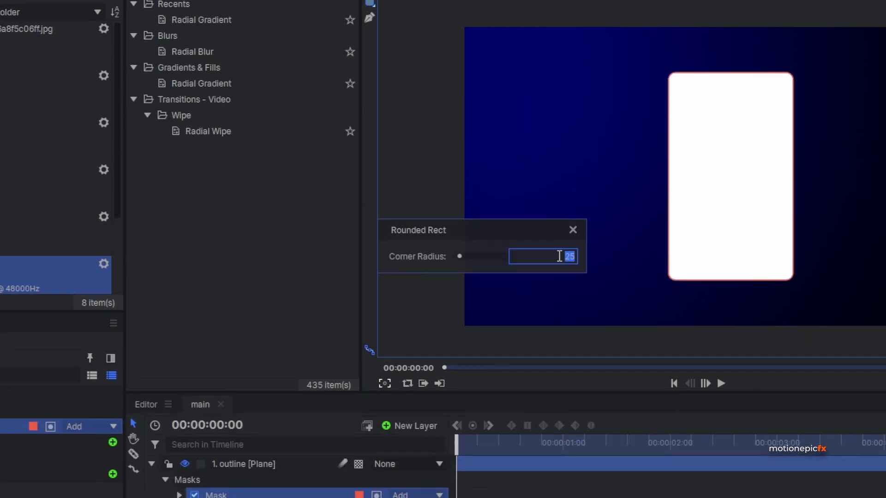
{"action": "type", "text": "1"}
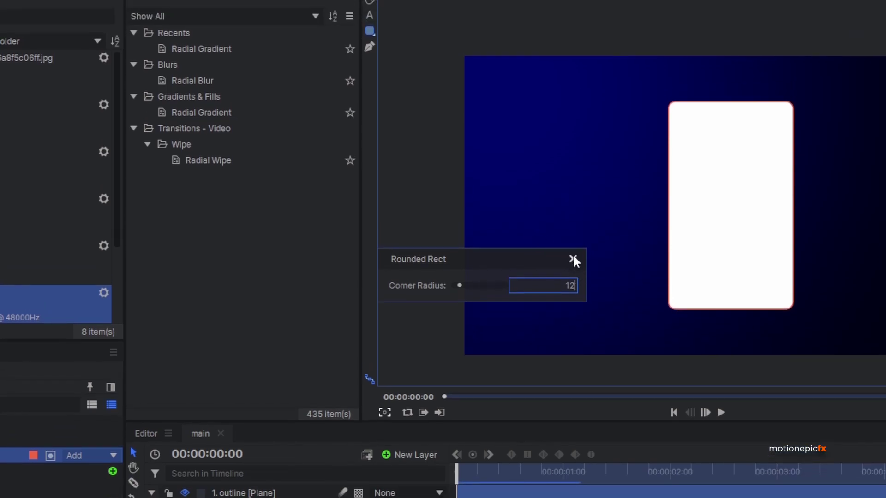
{"action": "left_click", "coordinate": [573, 229]}
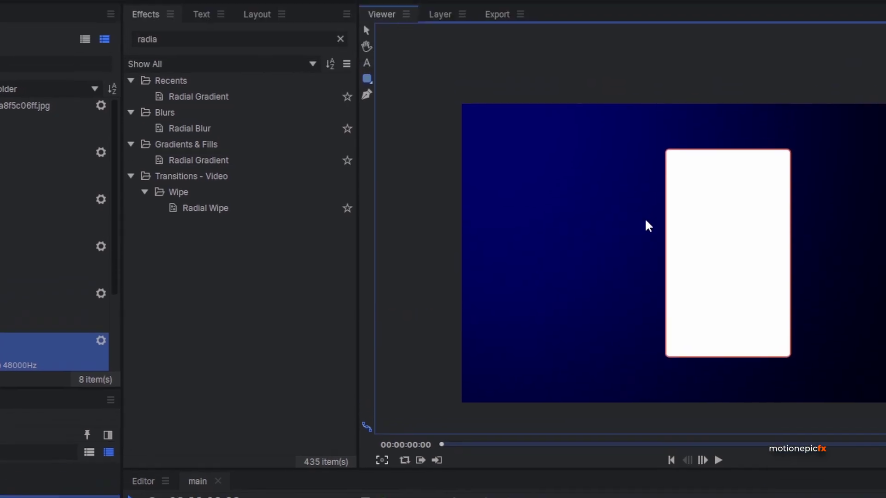
{"action": "scroll", "coordinate": [710, 155], "scroll_direction": "up", "scroll_amount": 2}
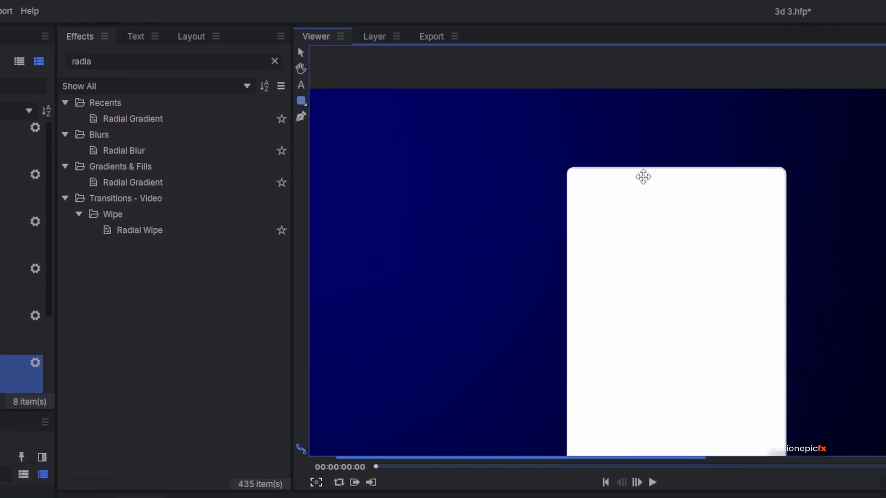
{"action": "scroll", "coordinate": [710, 155], "scroll_direction": "down", "scroll_amount": 2}
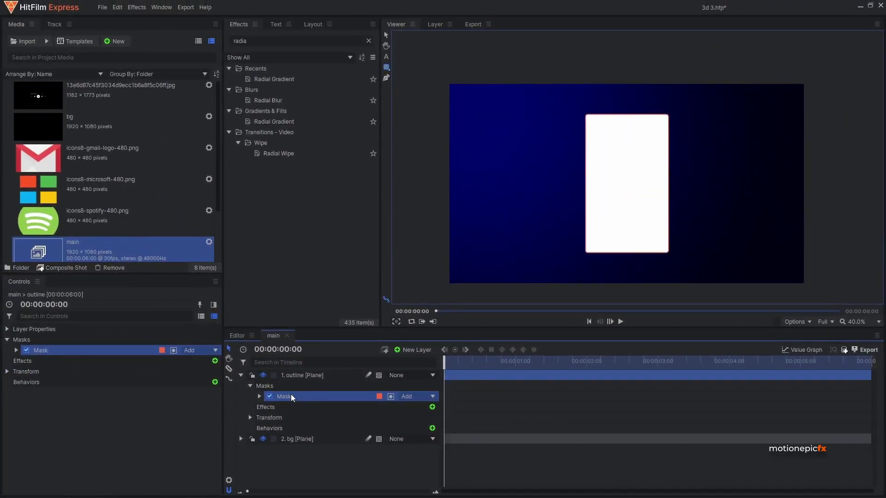
Step: Duplicate the outline layer's mask and set the copy's blend mode to Subtract
{"action": "key", "text": "ctrl+d"}
{"action": "left_click", "coordinate": [410, 406]}
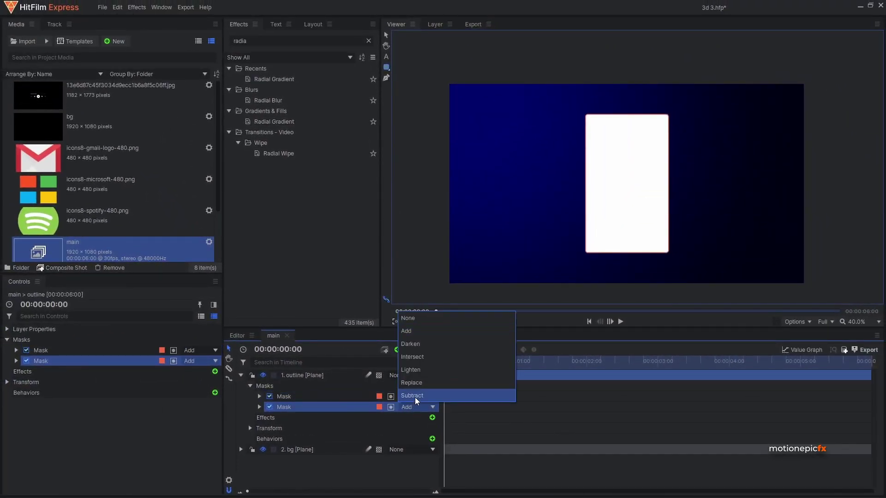
{"action": "left_click", "coordinate": [415, 398]}
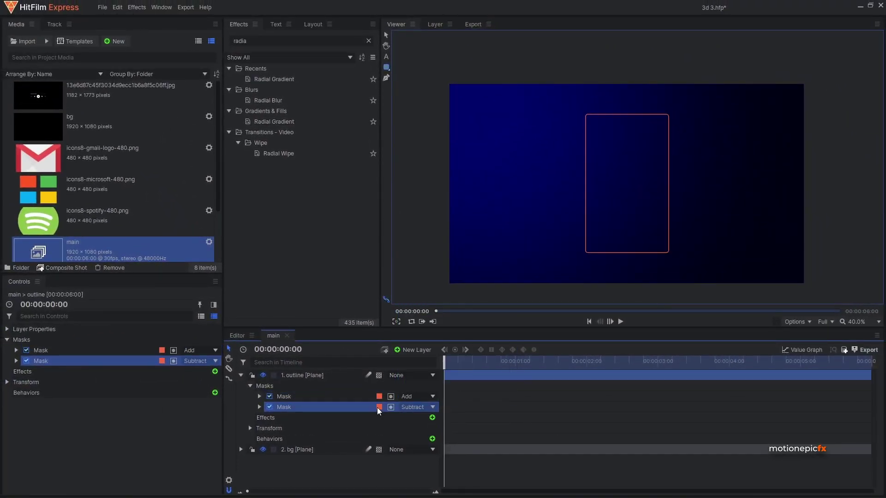
Step: Unlink the subtracting mask's scale and set it to 97% horizontally and 98% vertically
{"action": "left_click", "coordinate": [259, 407]}
{"action": "left_click", "coordinate": [269, 428]}
{"action": "scroll", "coordinate": [312, 466], "scroll_direction": "down", "scroll_amount": 1}
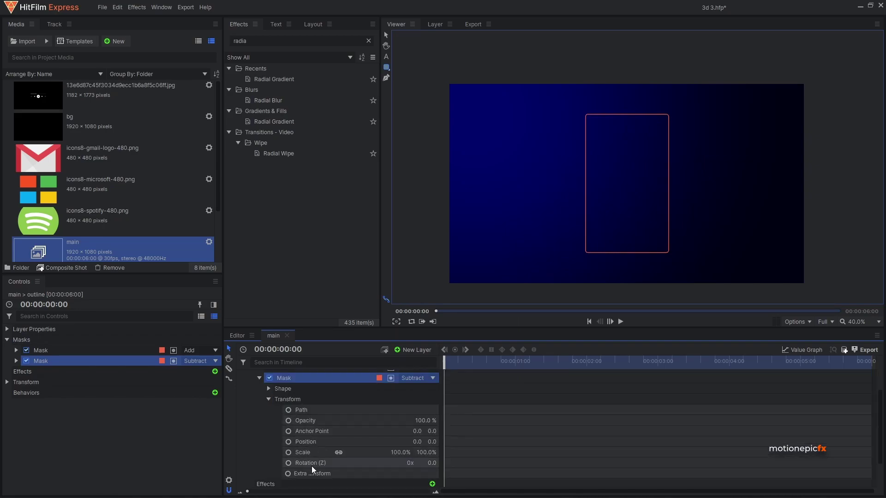
{"action": "left_click", "coordinate": [338, 452]}
{"action": "left_click", "coordinate": [431, 452]}
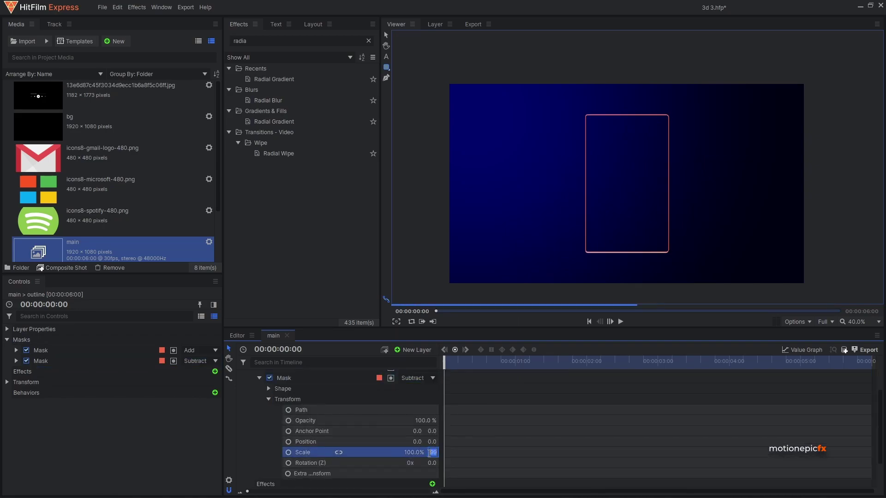
{"action": "type", "text": "98"}
{"action": "key", "text": "Return"}
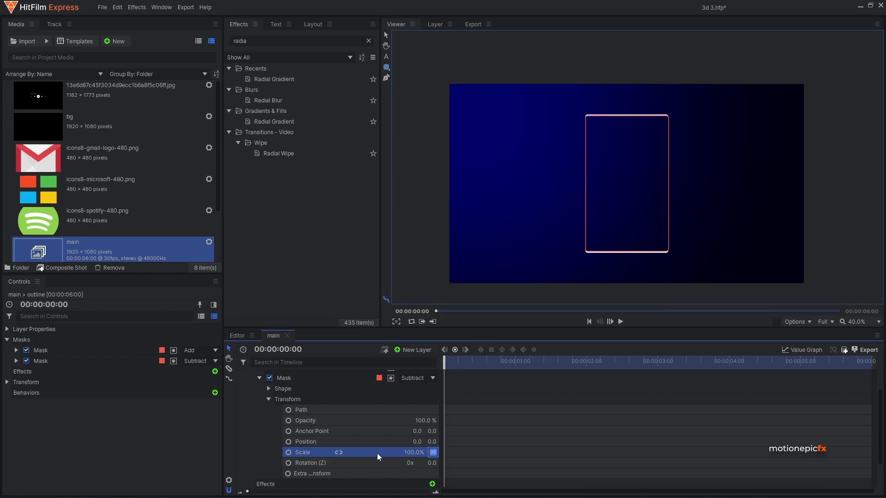
{"action": "left_click", "coordinate": [409, 453]}
{"action": "key", "text": "Down"}
{"action": "key", "text": "Down"}
{"action": "key", "text": "Down"}
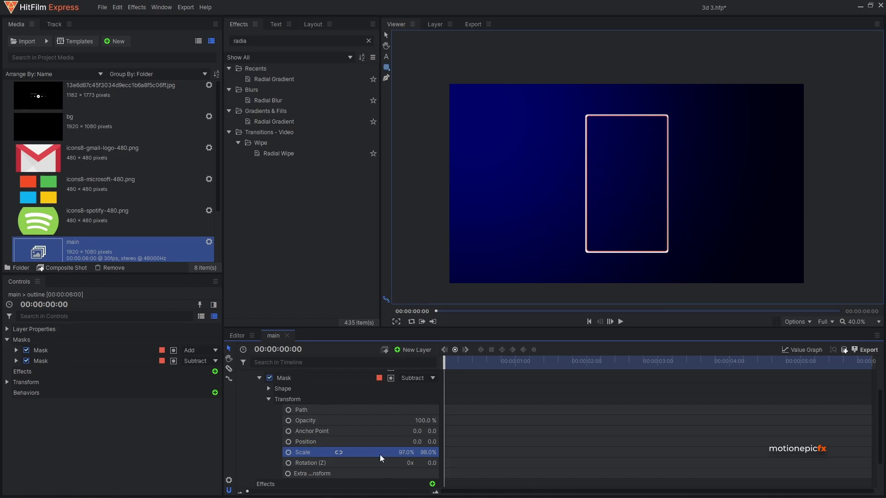
{"action": "left_click", "coordinate": [195, 431]}
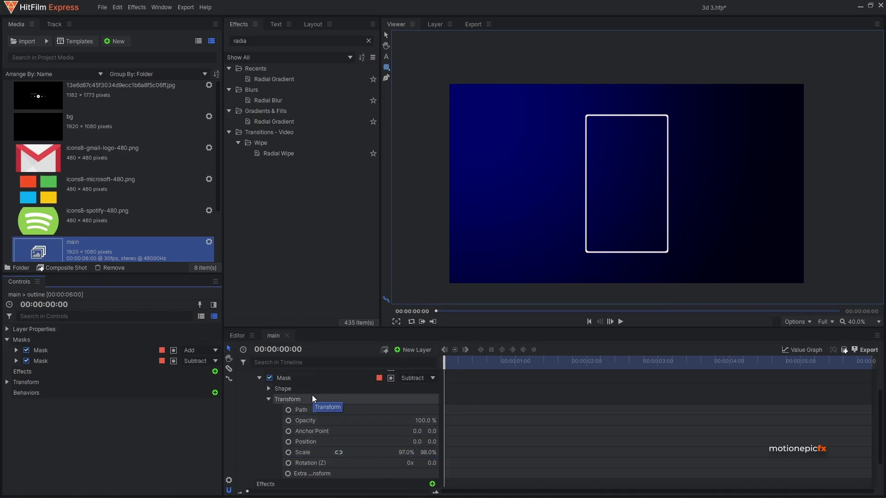
{"action": "scroll", "coordinate": [264, 387], "scroll_direction": "up", "scroll_amount": 3}
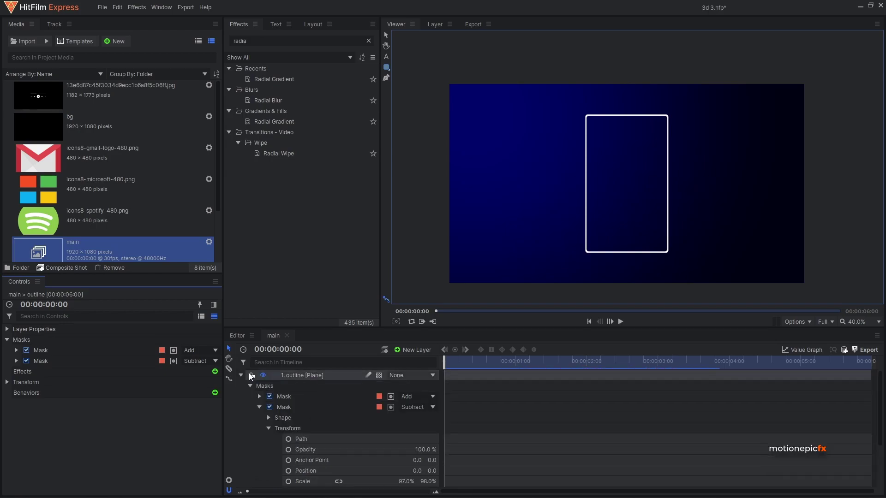
Step: Collapse the outline layer, duplicate it and rename the copy "body"
{"action": "left_click", "coordinate": [241, 376]}
{"action": "left_click", "coordinate": [296, 375]}
{"action": "key", "text": "ctrl+d"}
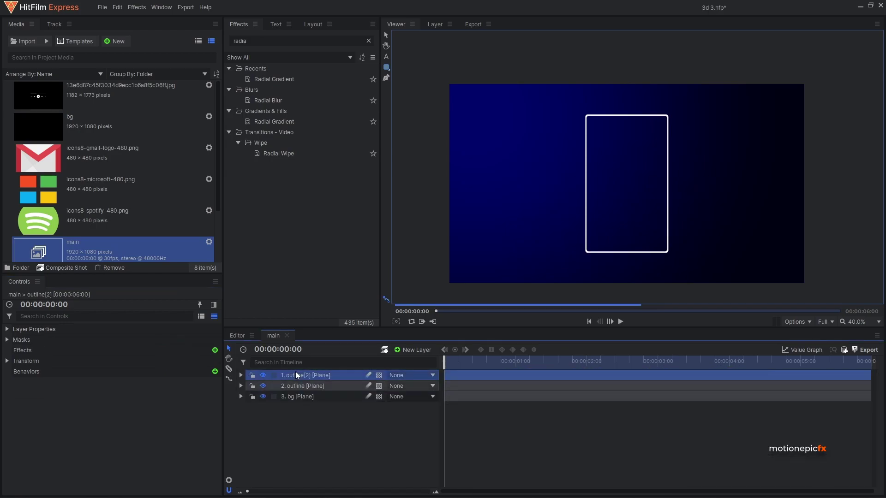
{"action": "double_click", "coordinate": [300, 375]}
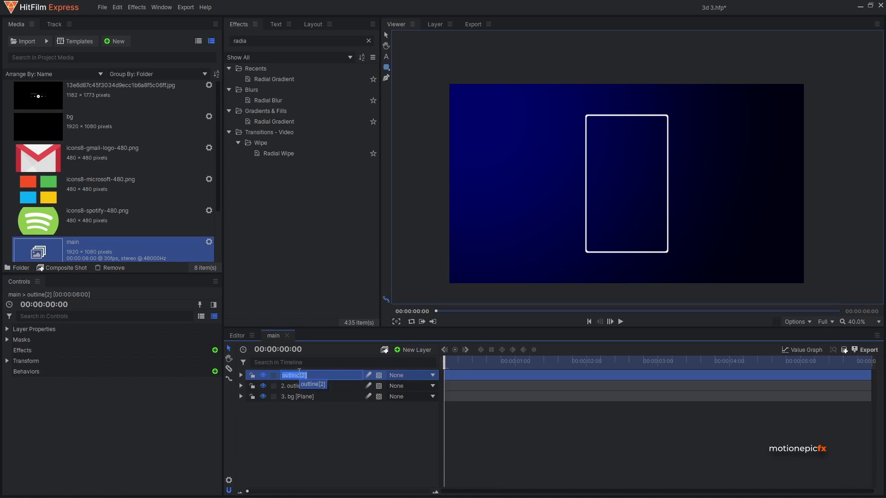
{"action": "type", "text": "body"}
{"action": "key", "text": "Return"}
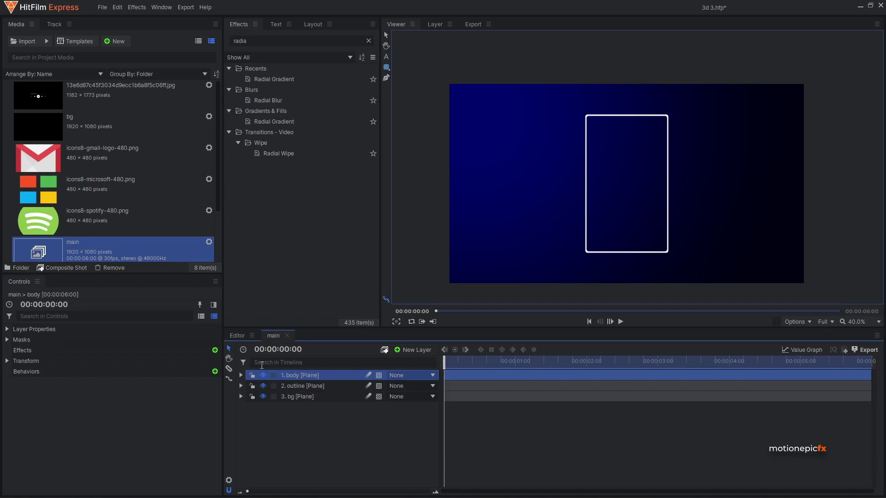
Step: Delete the Subtract mask from the body layer, keeping only its Add mask, and collapse the layer
{"action": "left_click", "coordinate": [241, 375]}
{"action": "left_click", "coordinate": [251, 386]}
{"action": "left_click", "coordinate": [292, 407]}
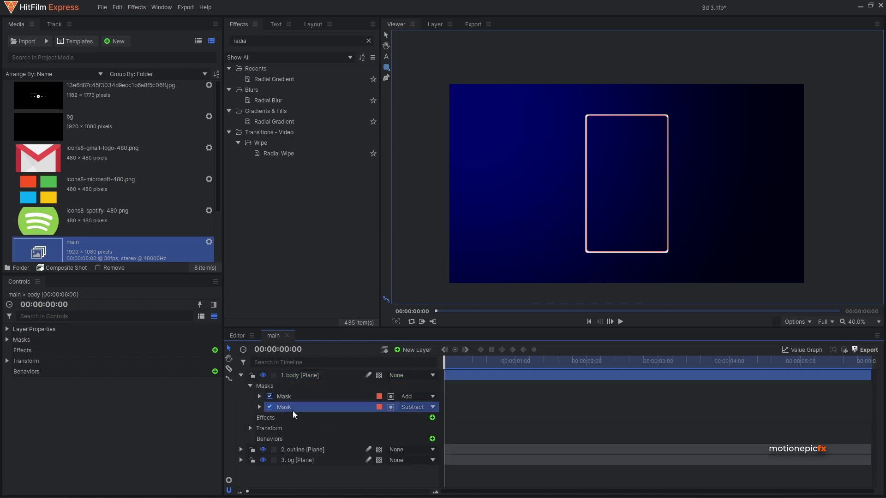
{"action": "key", "text": "Delete"}
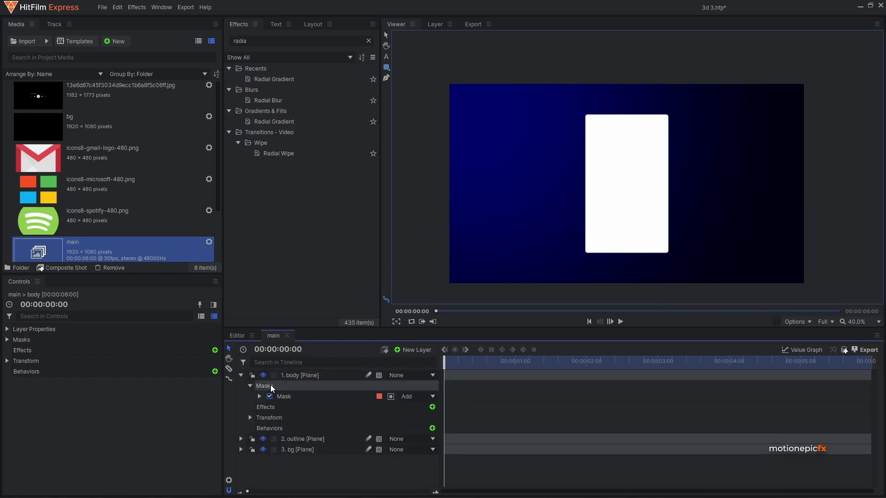
{"action": "left_click", "coordinate": [240, 375]}
{"action": "left_click", "coordinate": [304, 376]}
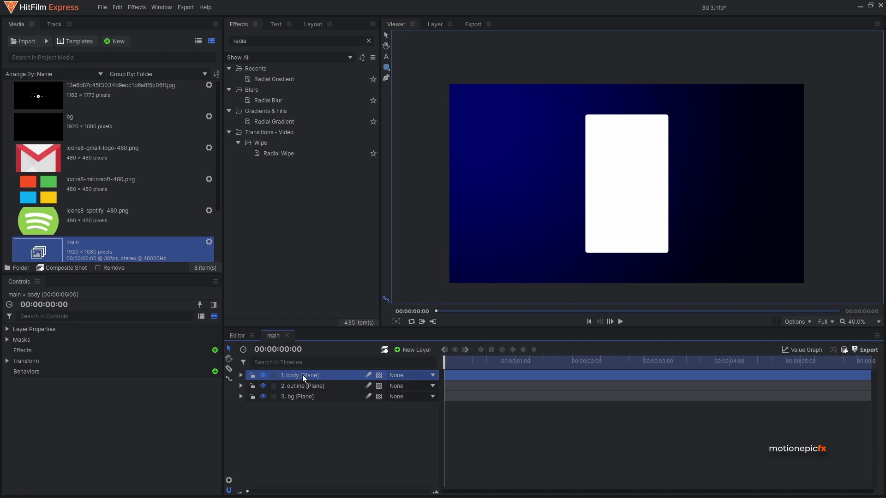
Step: Apply the Fill Color effect to the outline layer and set its color to dark gray, RGB 26, 26, 26
{"action": "left_click", "coordinate": [308, 386]}
{"action": "double_click", "coordinate": [260, 43]}
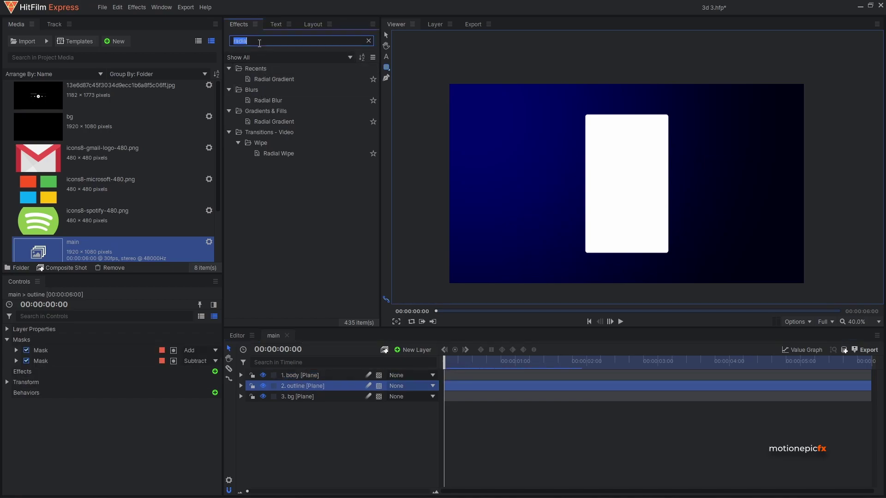
{"action": "type", "text": "fi"}
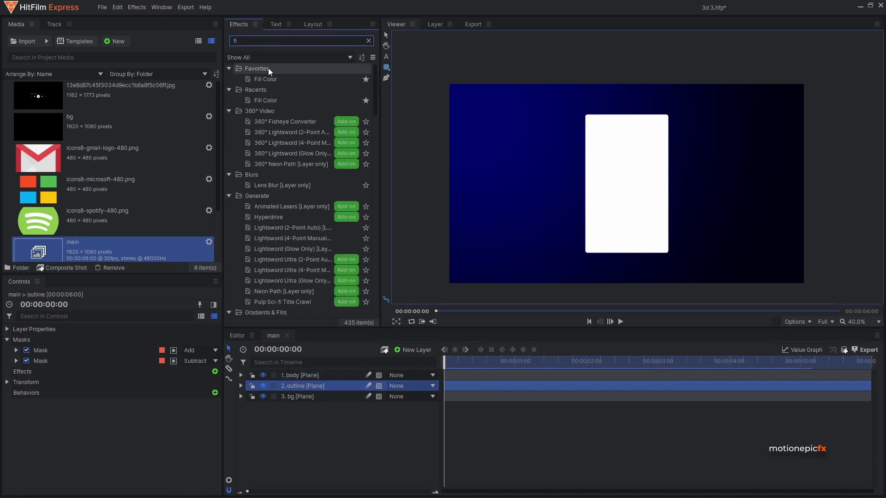
{"action": "left_click_drag", "start_coordinate": [272, 78], "coordinate": [314, 393]}
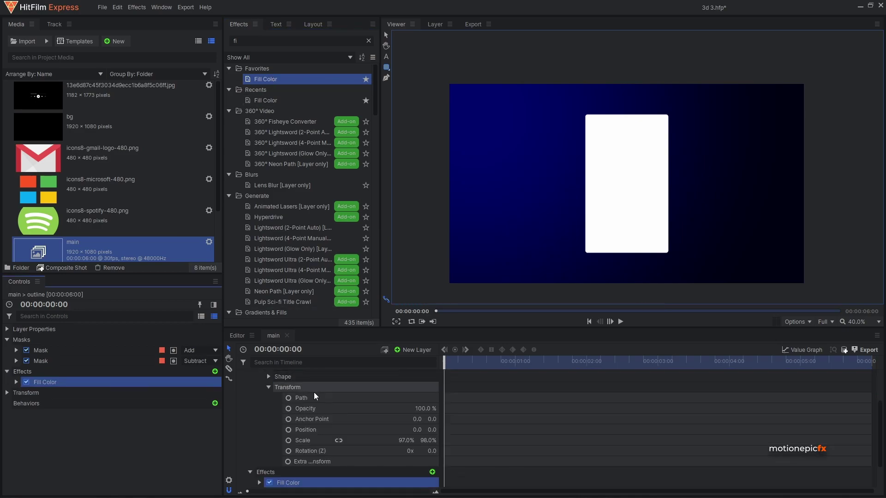
{"action": "left_click", "coordinate": [17, 381]}
{"action": "left_click", "coordinate": [217, 393]}
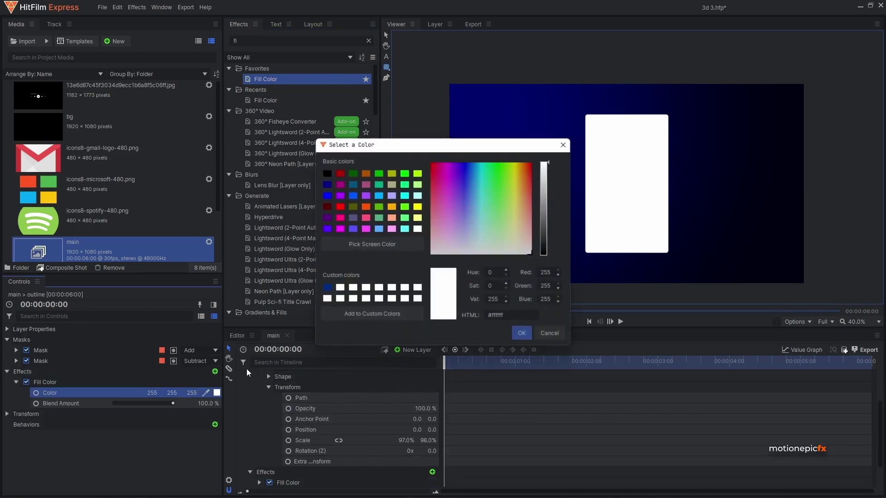
{"action": "left_click_drag", "start_coordinate": [544, 236], "coordinate": [545, 286]}
{"action": "left_click", "coordinate": [518, 333]}
Step: Move the outline layer above the body layer and inspect the card's upper-left corner up close
{"action": "left_click_drag", "start_coordinate": [298, 373], "coordinate": [289, 369]}
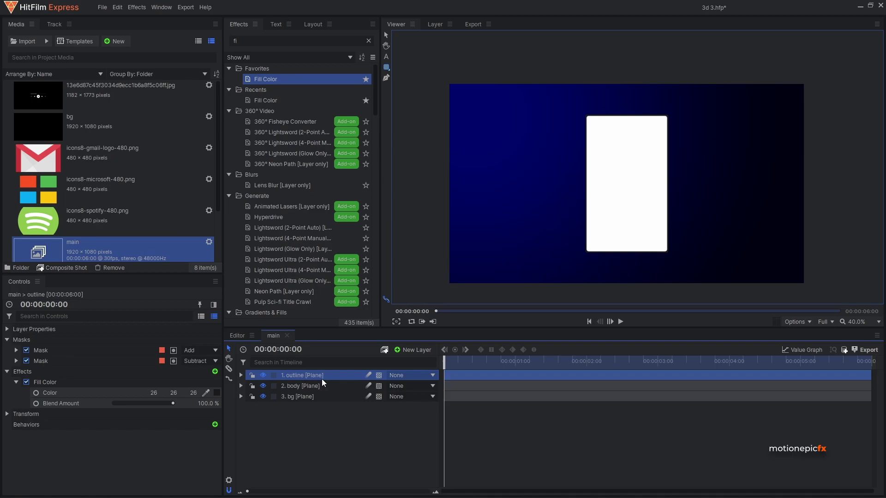
{"action": "scroll", "coordinate": [594, 98], "scroll_direction": "up", "scroll_amount": 2}
{"action": "scroll", "coordinate": [595, 124], "scroll_direction": "up", "scroll_amount": 3}
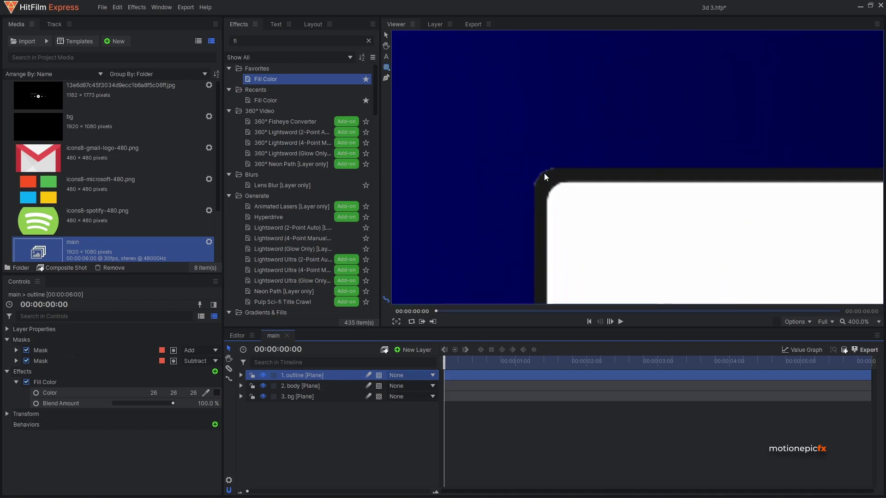
{"action": "scroll", "coordinate": [544, 173], "scroll_direction": "down", "scroll_amount": 2}
{"action": "key", "text": "h"}
{"action": "scroll", "coordinate": [572, 194], "scroll_direction": "down", "scroll_amount": 2}
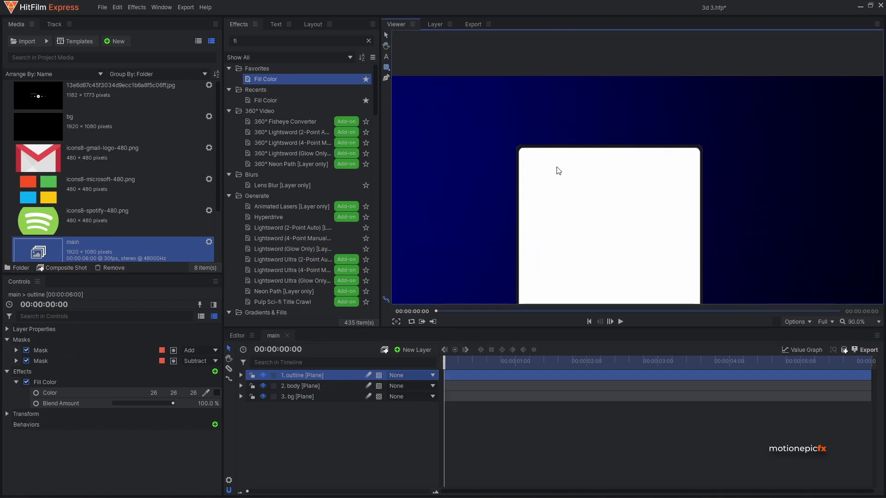
{"action": "scroll", "coordinate": [542, 181], "scroll_direction": "down", "scroll_amount": 1}
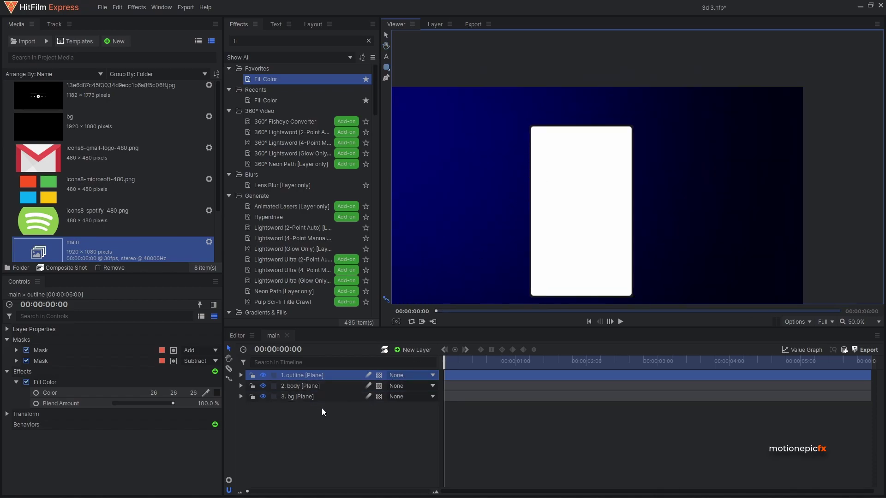
Step: Convert the outline and body layers to 3D planes and add a camera to the composite shot
{"action": "left_click", "coordinate": [319, 385], "text": "ctrl"}
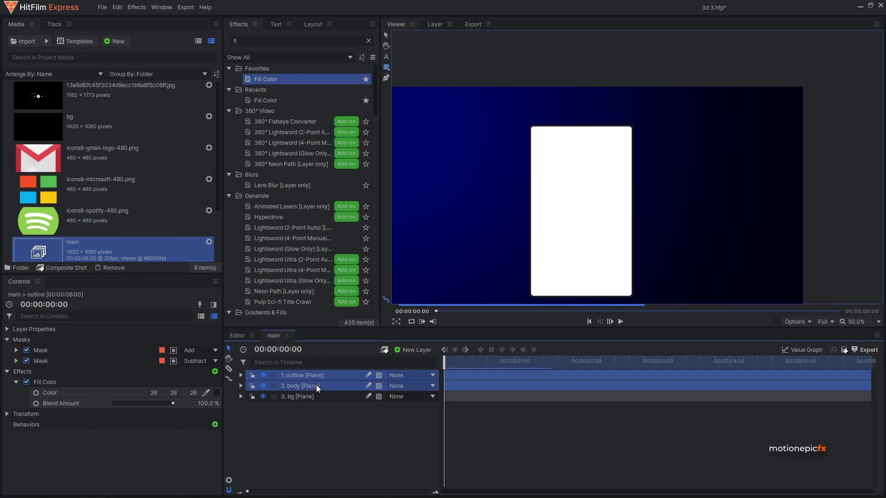
{"action": "left_click", "coordinate": [379, 375]}
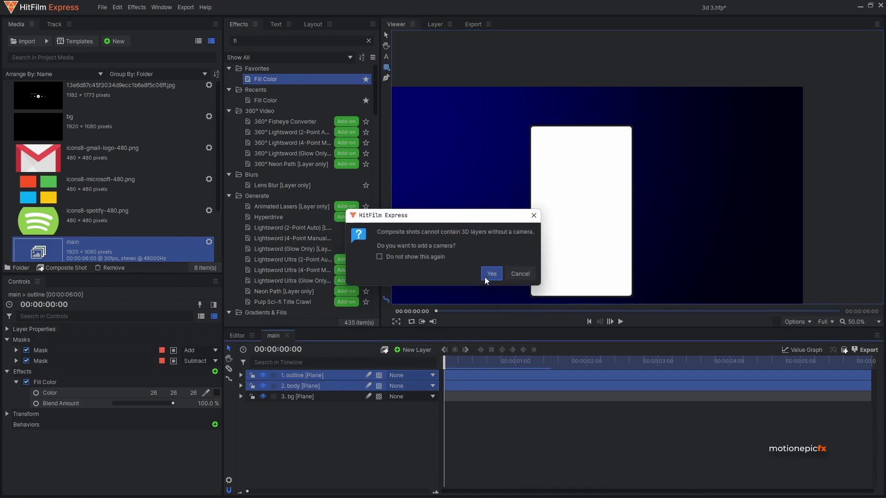
{"action": "left_click", "coordinate": [491, 274]}
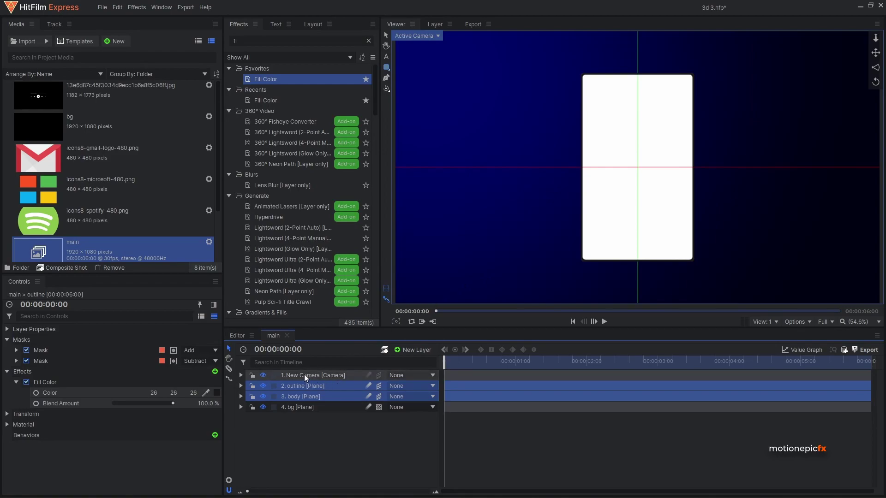
Step: Add a point layer, make it a 3D plane and rename it "cam control"
{"action": "left_click", "coordinate": [414, 349]}
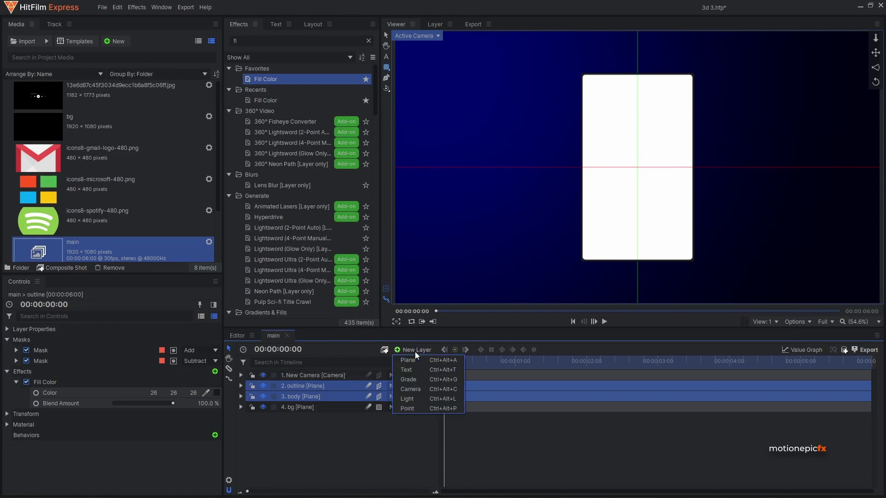
{"action": "left_click", "coordinate": [408, 409]}
{"action": "left_click", "coordinate": [378, 375]}
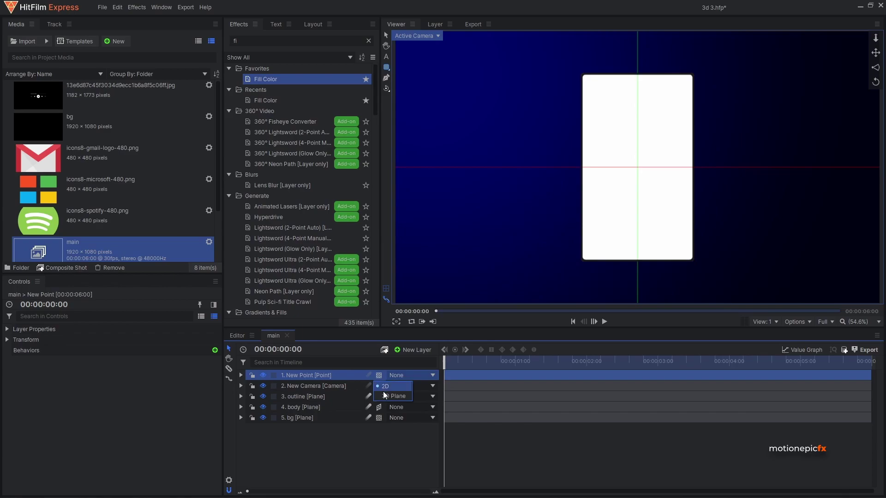
{"action": "left_click", "coordinate": [382, 393]}
{"action": "double_click", "coordinate": [314, 375]}
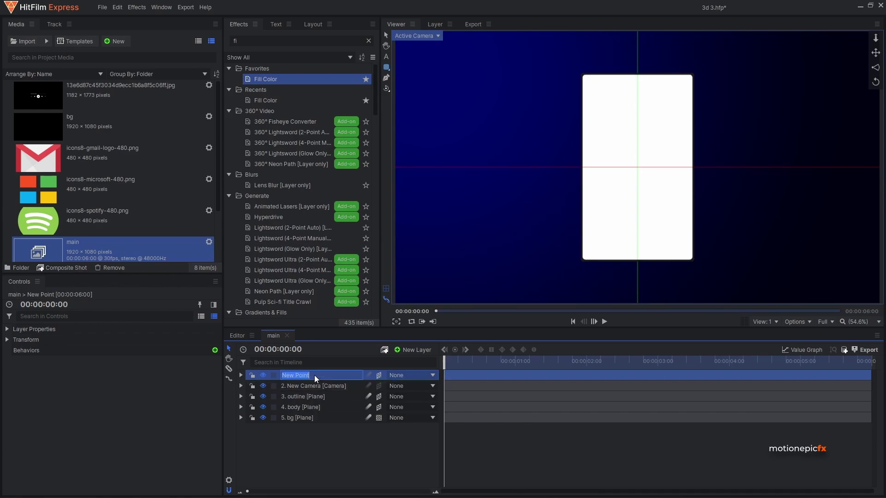
{"action": "type", "text": "cam control"}
{"action": "key", "text": "Return"}
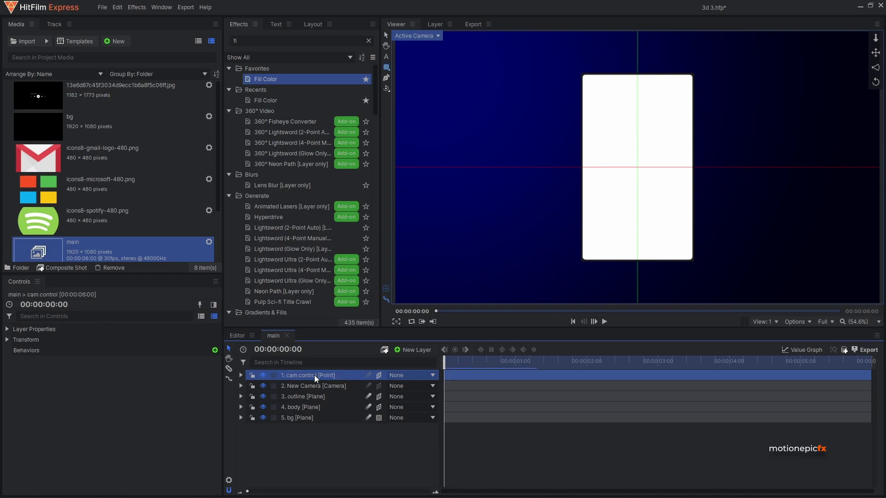
Step: Parent the camera layer to the cam control point
{"action": "left_click", "coordinate": [314, 386]}
{"action": "left_click", "coordinate": [408, 388]}
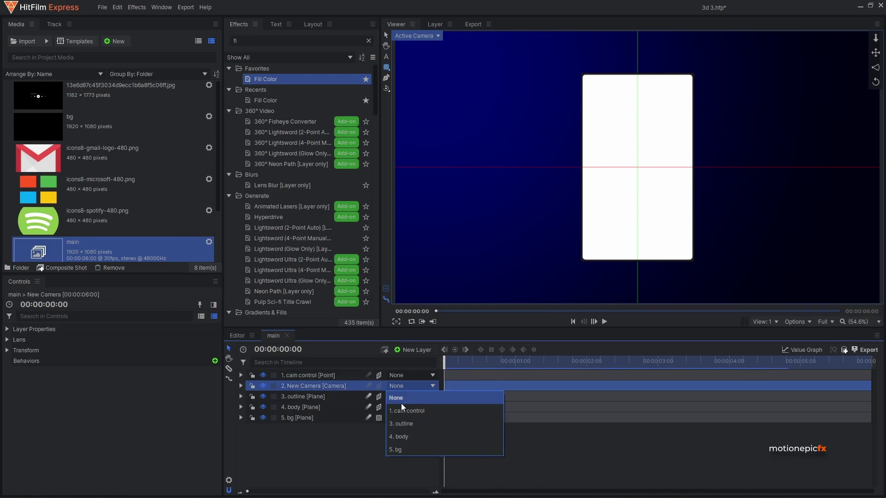
{"action": "left_click", "coordinate": [402, 410]}
Step: Keyframe cam control's Y rotation from 0 at the start of the timeline to 50 at 2 seconds
{"action": "left_click", "coordinate": [255, 377]}
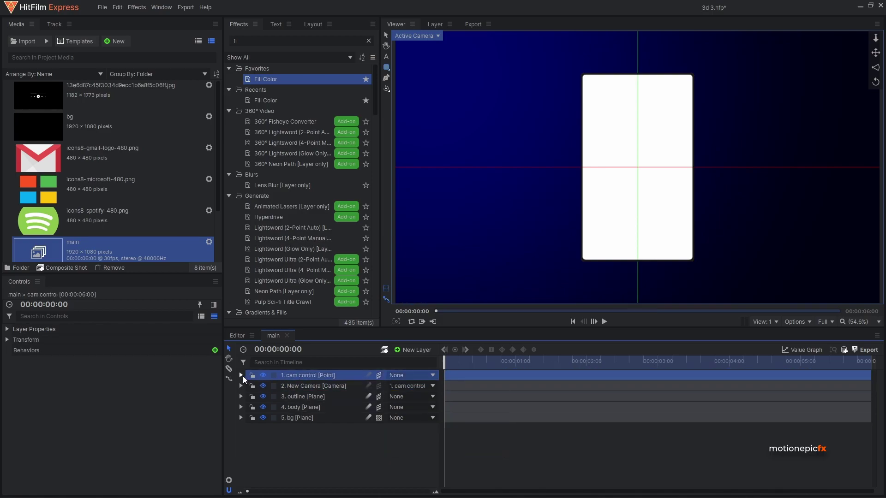
{"action": "left_click", "coordinate": [241, 375]}
{"action": "left_click", "coordinate": [250, 386]}
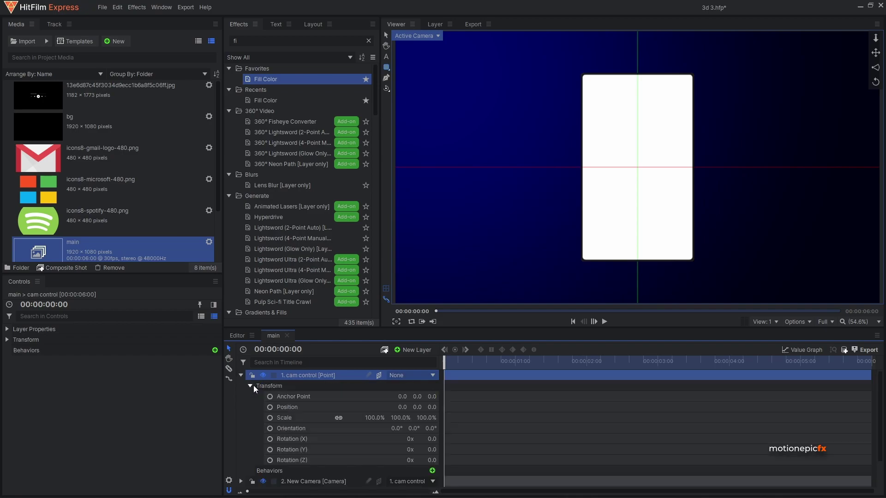
{"action": "left_click", "coordinate": [271, 449]}
{"action": "left_click_drag", "start_coordinate": [501, 364], "coordinate": [586, 363]}
{"action": "left_click", "coordinate": [421, 451]}
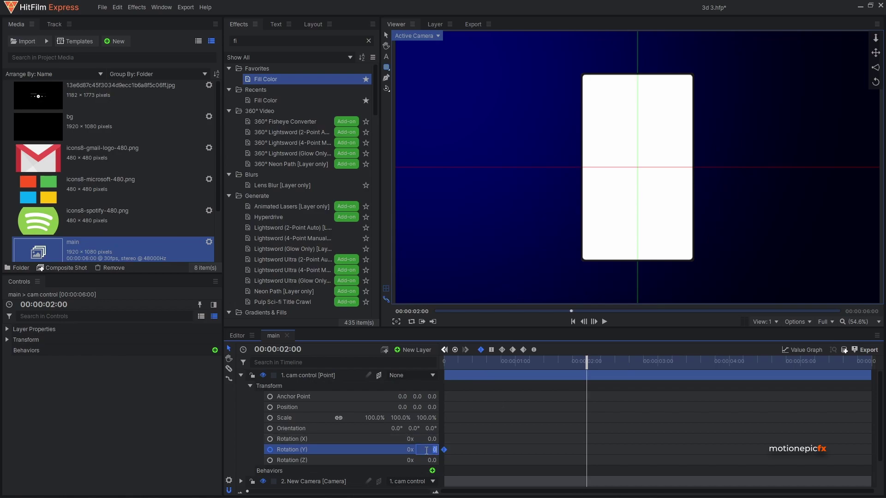
{"action": "key", "text": "Return"}
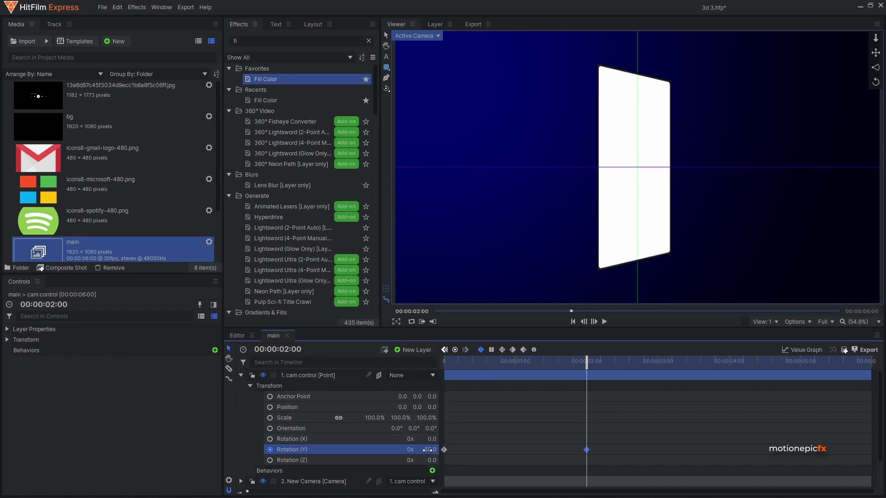
Step: Keyframe cam control's Y rotation to -50 at 4 seconds and 0 at the end of the timeline
{"action": "left_click_drag", "start_coordinate": [691, 361], "coordinate": [729, 362]}
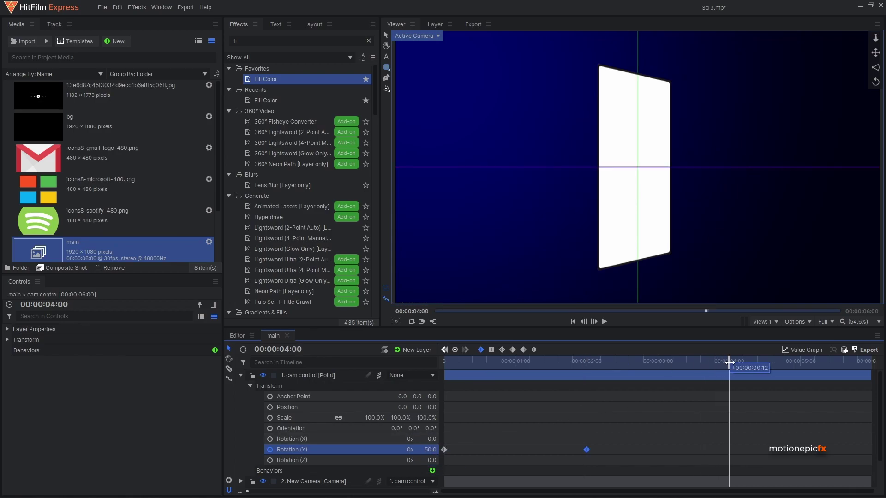
{"action": "left_click", "coordinate": [432, 450]}
{"action": "type", "text": "-"}
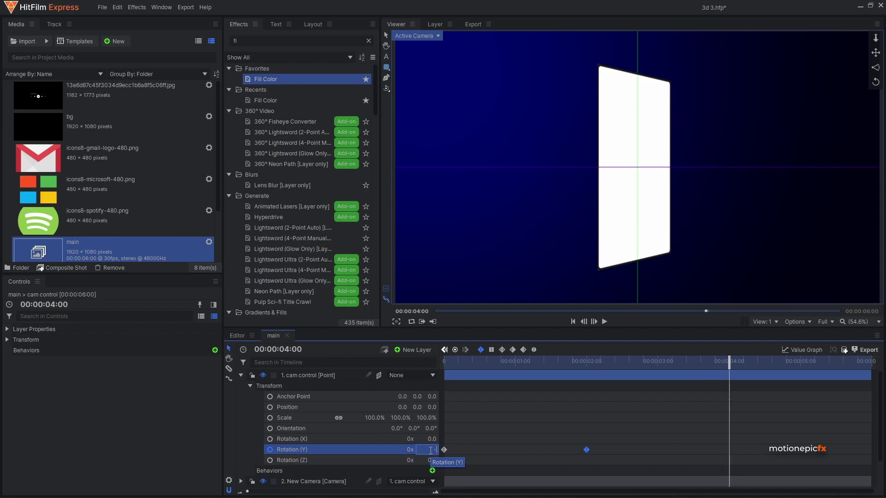
{"action": "key", "text": "Return"}
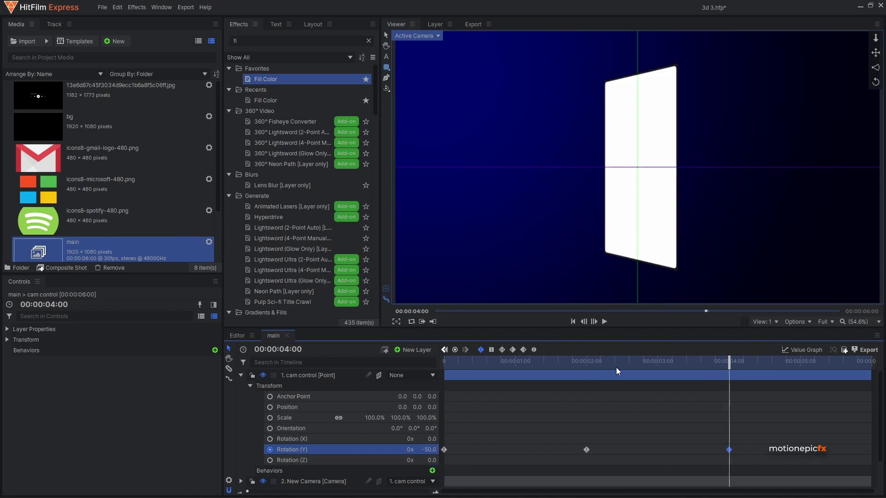
{"action": "left_click_drag", "start_coordinate": [765, 364], "coordinate": [870, 362]}
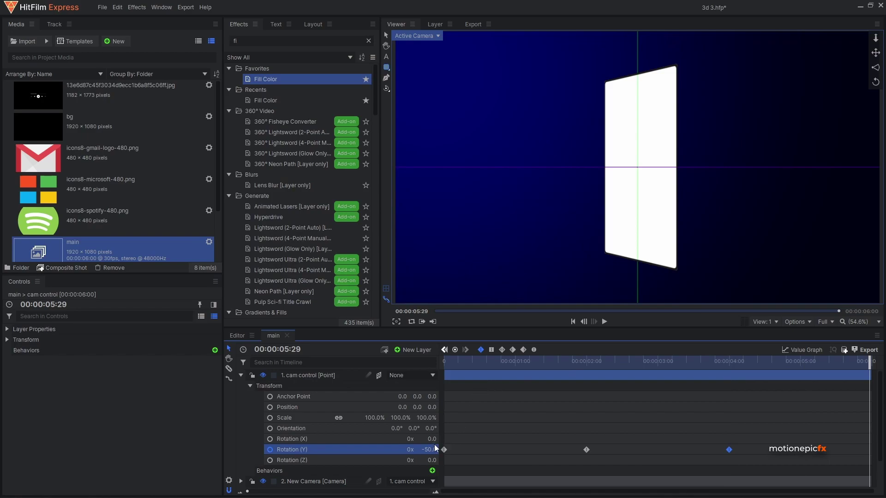
{"action": "type", "text": "0"}
{"action": "key", "text": "Return"}
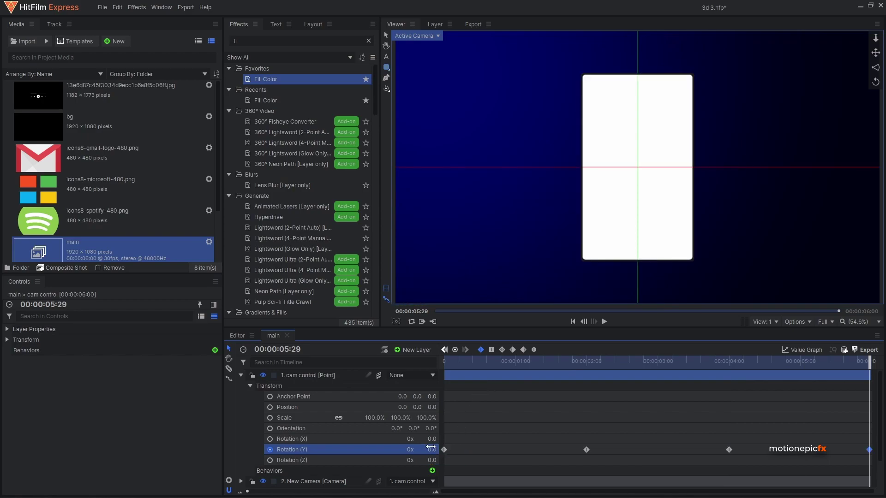
Step: Set all of cam control's Y rotation keyframes to manual Bezier interpolation
{"action": "left_click", "coordinate": [348, 439]}
{"action": "left_click", "coordinate": [356, 449]}
{"action": "left_click", "coordinate": [533, 350]}
Step: In the value graph, extend the incoming handles of the 2-second, 4-second and final keyframes back to the time of each preceding keyframe
{"action": "left_click", "coordinate": [795, 351]}
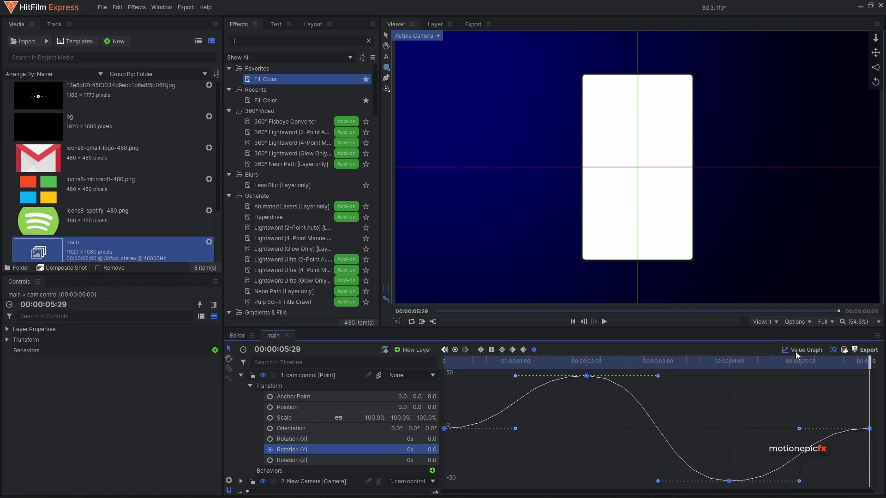
{"action": "left_click_drag", "start_coordinate": [514, 376], "coordinate": [409, 380]}
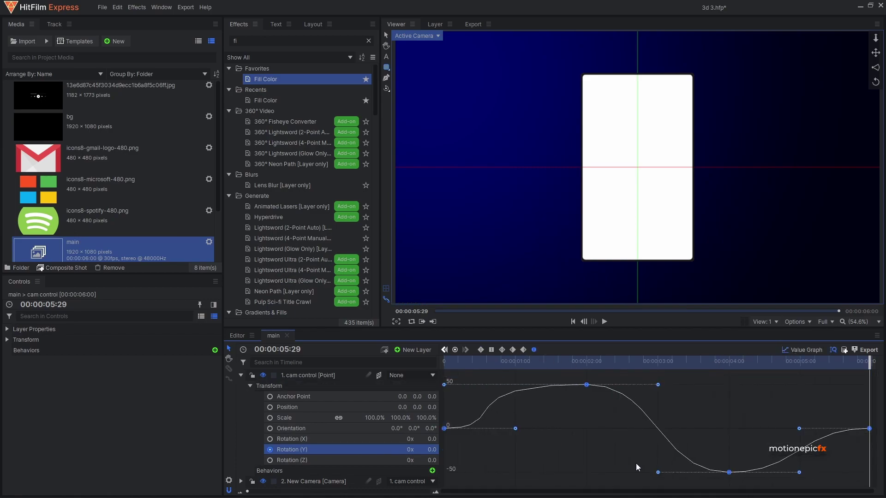
{"action": "left_click_drag", "start_coordinate": [653, 471], "coordinate": [586, 473]}
{"action": "left_click_drag", "start_coordinate": [799, 427], "coordinate": [729, 428]}
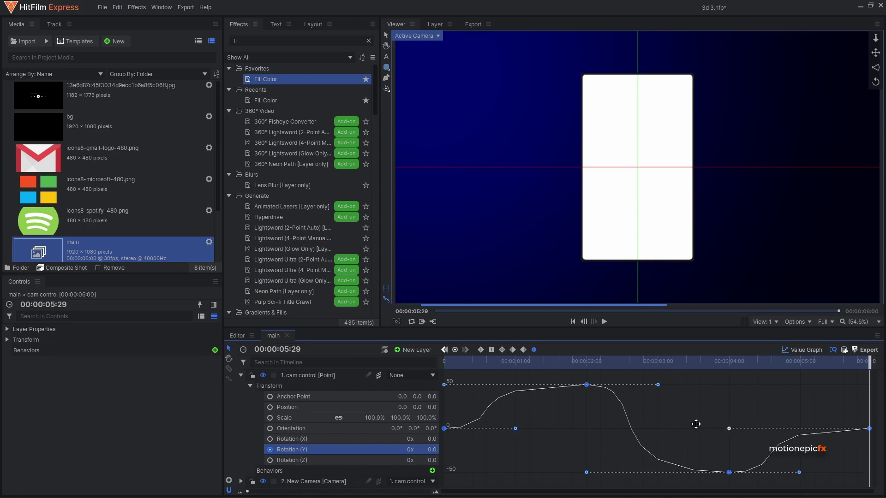
Step: Play the eased camera animation from the start, close the value graph and collapse the cam control layer
{"action": "key", "text": "Home"}
{"action": "key", "text": "space"}
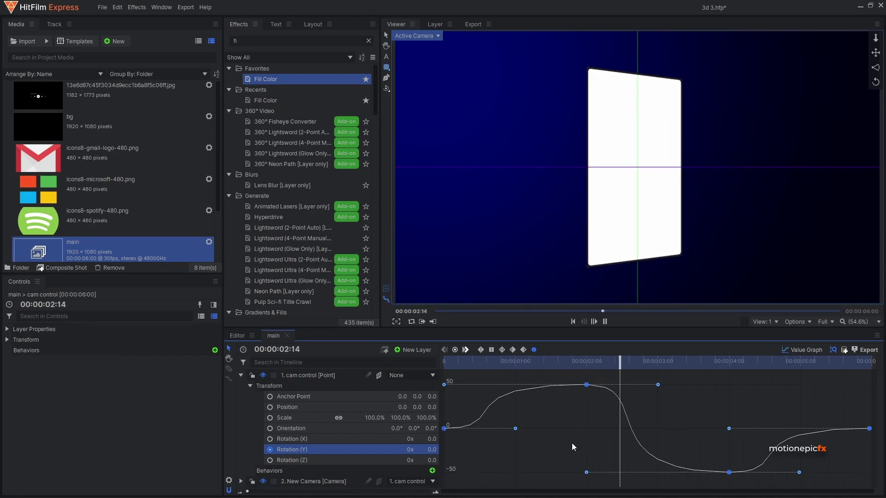
{"action": "scroll", "coordinate": [641, 84], "scroll_direction": "down", "scroll_amount": 2}
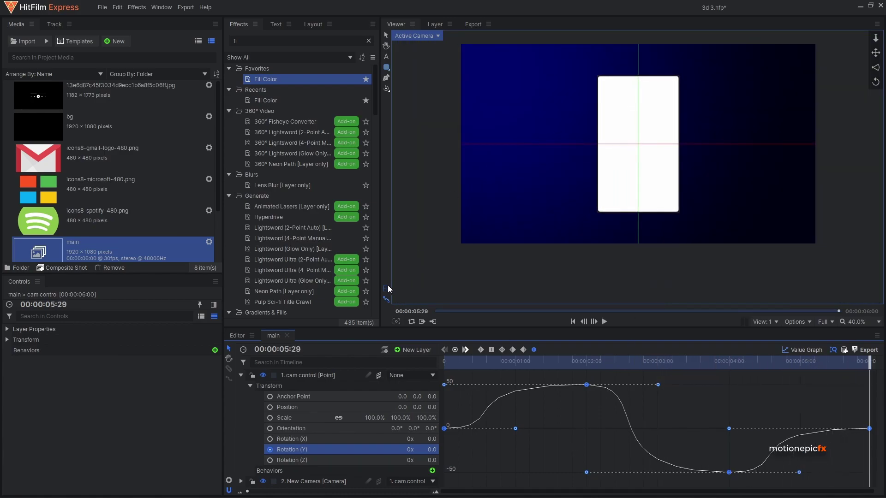
{"action": "left_click", "coordinate": [781, 350]}
{"action": "left_click", "coordinate": [241, 375]}
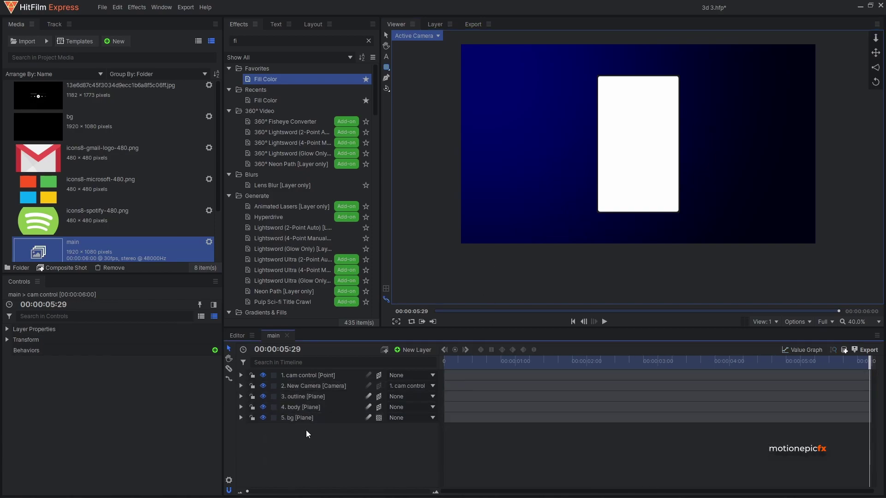
Step: Add the redwood forest photo to the timeline directly below the camera layer and rename it "wallpaper"
{"action": "scroll", "coordinate": [95, 194], "scroll_direction": "down", "scroll_amount": 2}
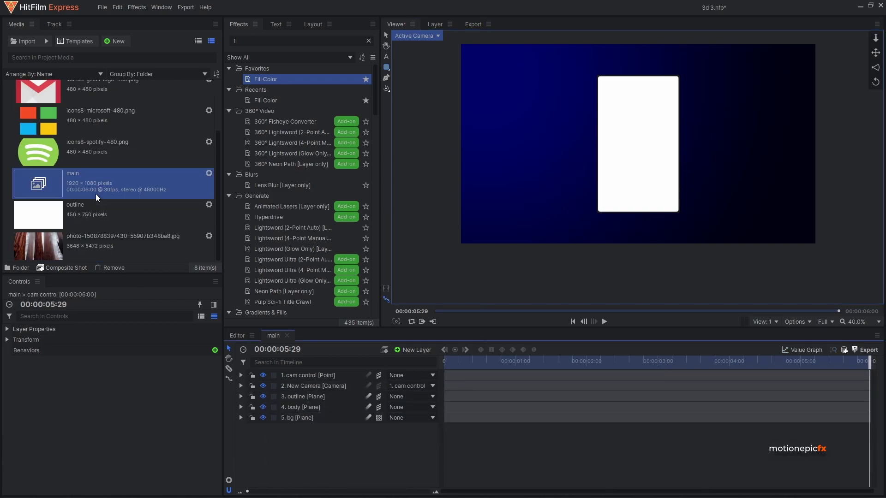
{"action": "left_click", "coordinate": [81, 246]}
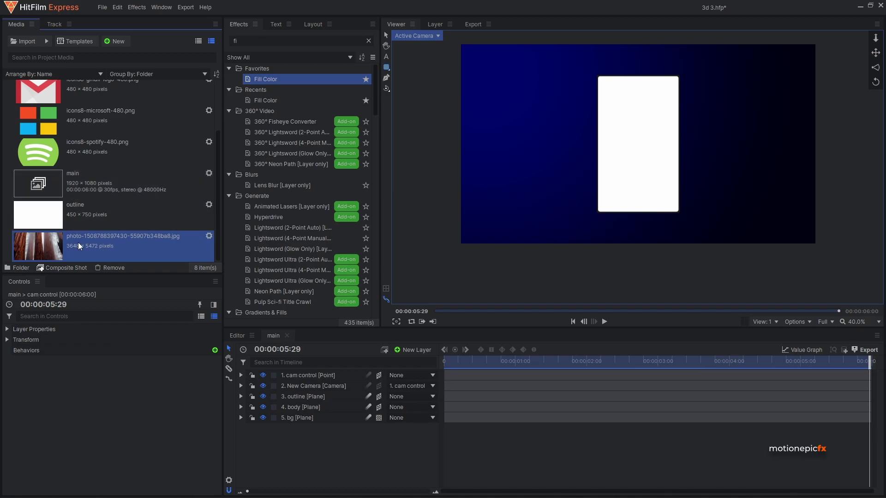
{"action": "left_click_drag", "start_coordinate": [271, 349], "coordinate": [300, 394]}
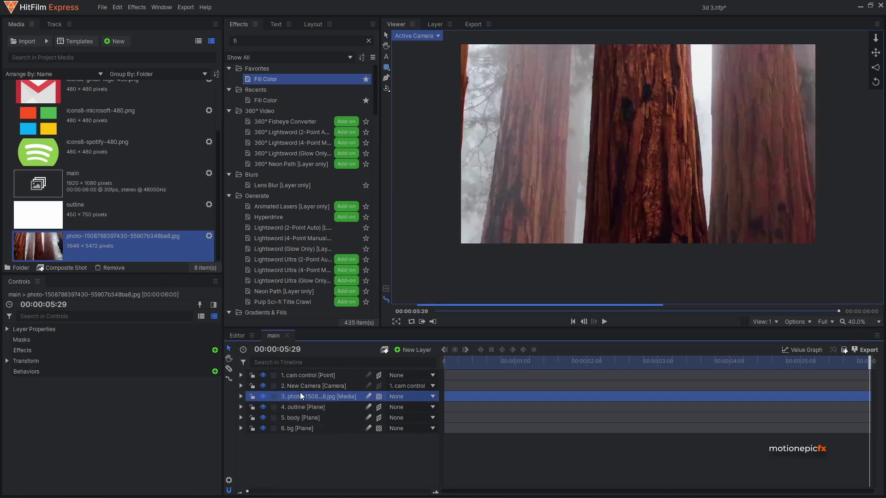
{"action": "double_click", "coordinate": [300, 397]}
{"action": "type", "text": "wal"}
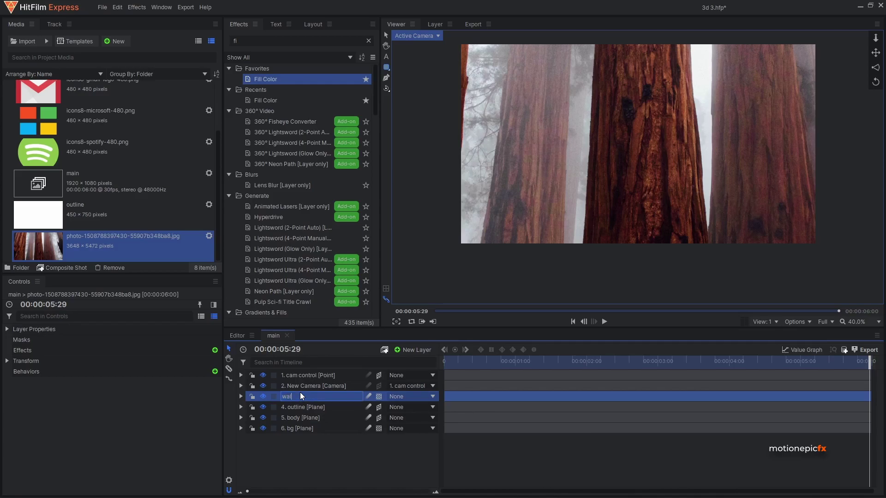
{"action": "type", "text": "lpaper"}
{"action": "key", "text": "Return"}
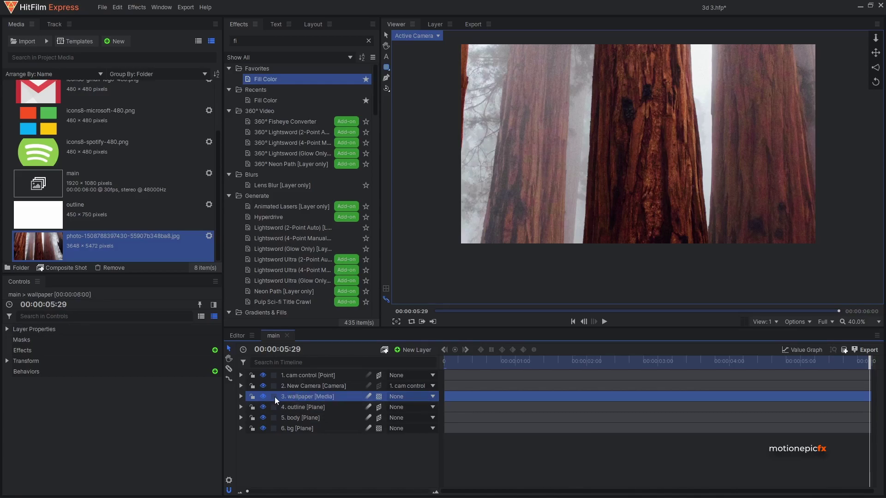
Step: Scale the wallpaper layer to 31% and make it a 3D plane
{"action": "left_click", "coordinate": [241, 397]}
{"action": "left_click", "coordinate": [250, 428]}
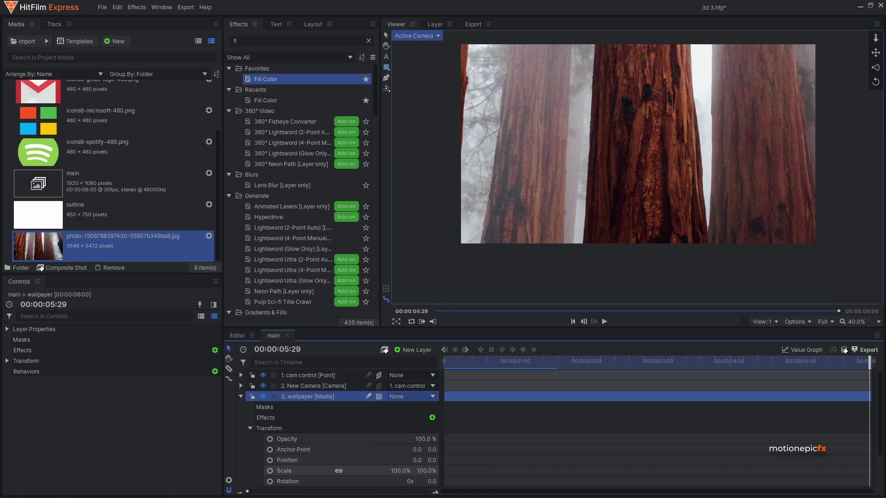
{"action": "left_click_drag", "start_coordinate": [406, 471], "coordinate": [360, 471]}
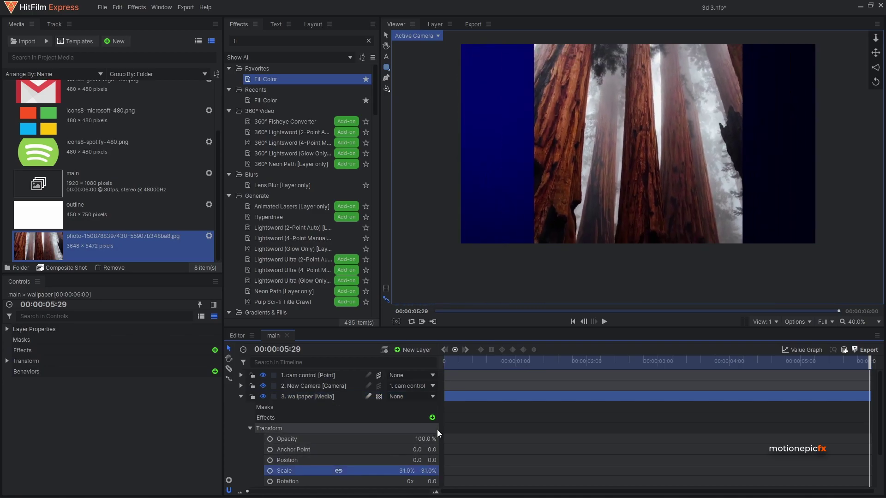
{"action": "left_click", "coordinate": [379, 397]}
{"action": "left_click", "coordinate": [388, 417]}
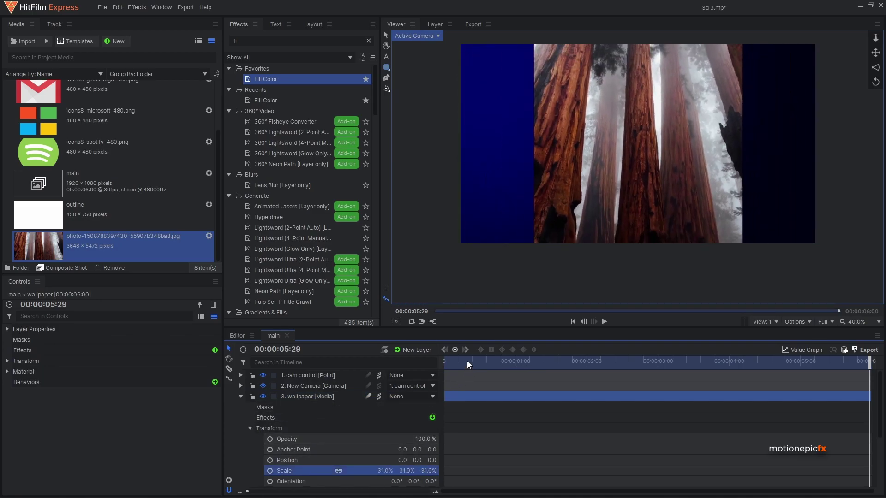
Step: Preview the wallpaper in the camera animation, return to the start and select the collapsed wallpaper layer
{"action": "key", "text": "Home"}
{"action": "key", "text": "space"}
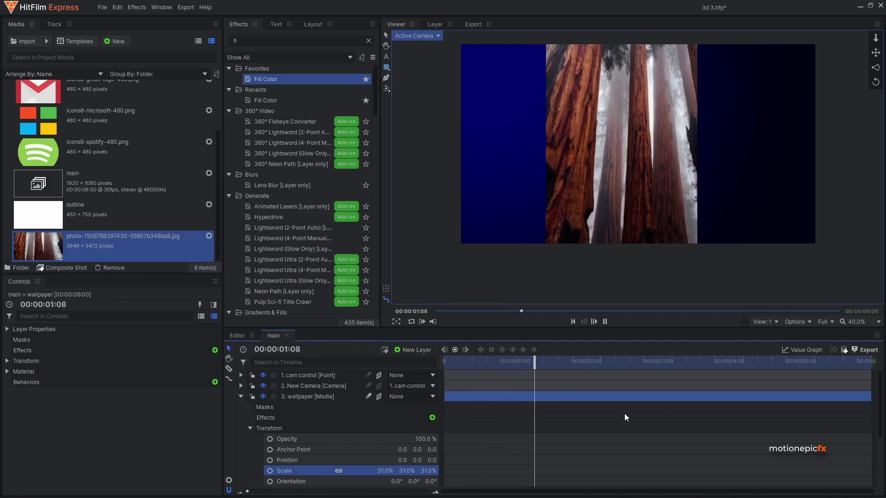
{"action": "key", "text": "space"}
{"action": "key", "text": "Home"}
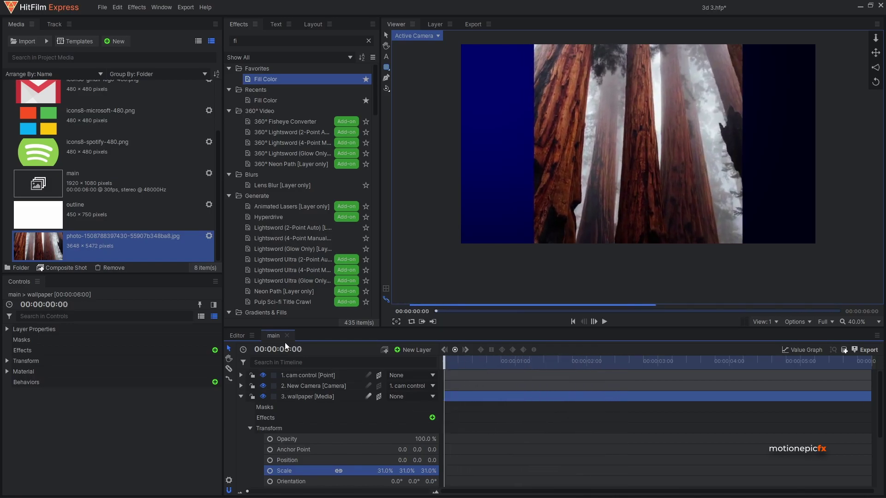
{"action": "left_click", "coordinate": [241, 397]}
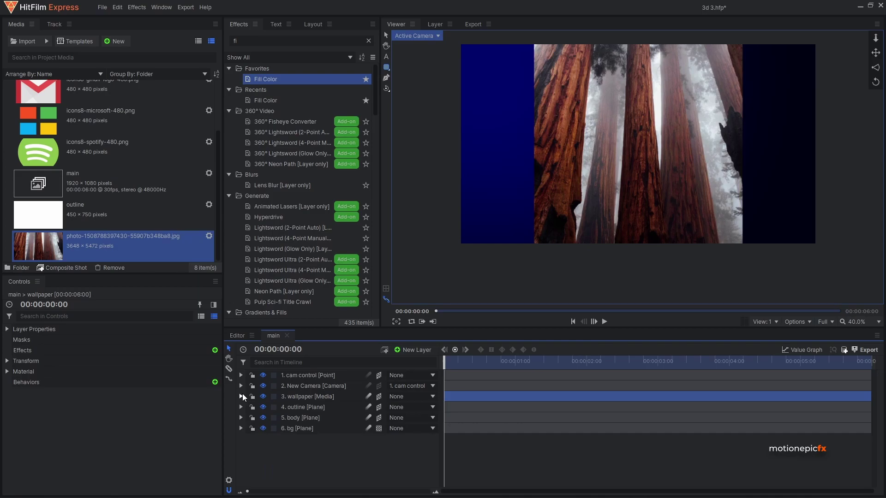
{"action": "left_click", "coordinate": [295, 396]}
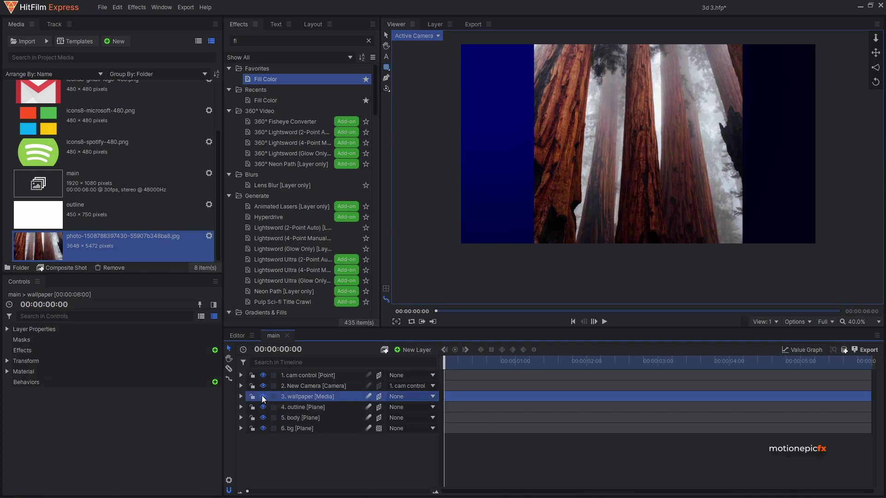
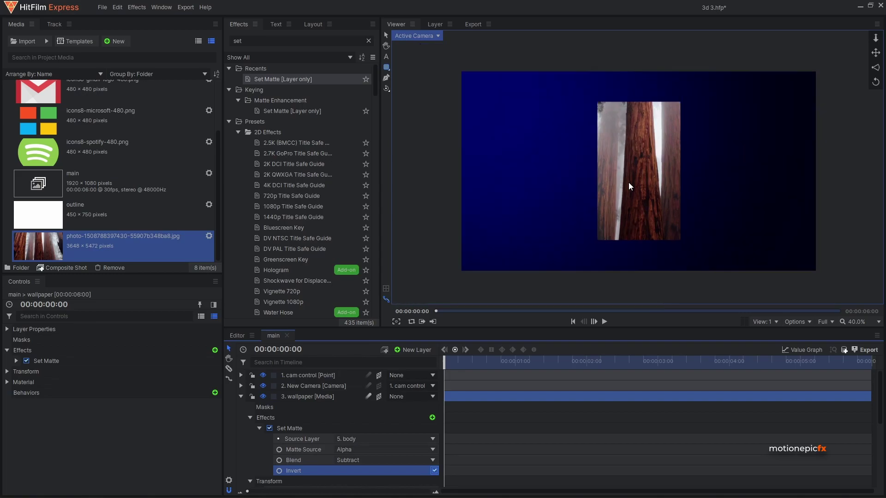
Step: Examine the wallpaper's corner, its Set Matte source layer and the mask on the body layer
{"action": "scroll", "coordinate": [604, 93], "scroll_direction": "up", "scroll_amount": 5}
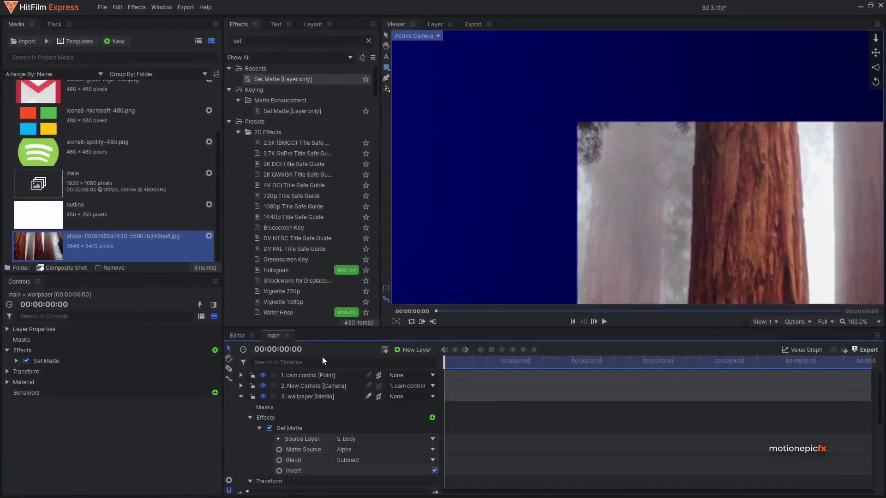
{"action": "left_click", "coordinate": [241, 397]}
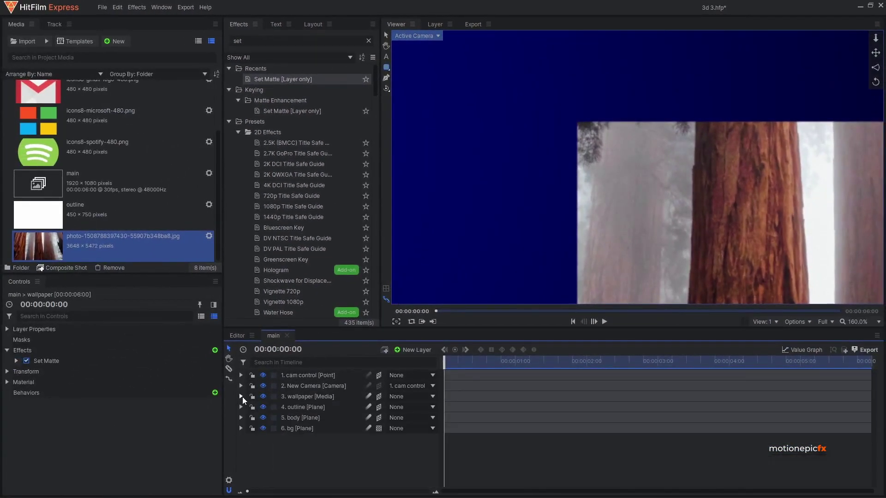
{"action": "left_click", "coordinate": [303, 399]}
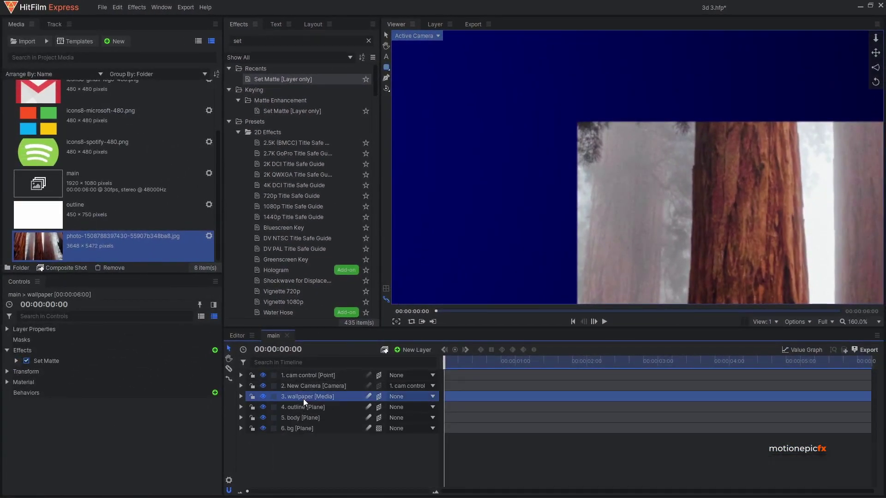
{"action": "left_click", "coordinate": [17, 361]}
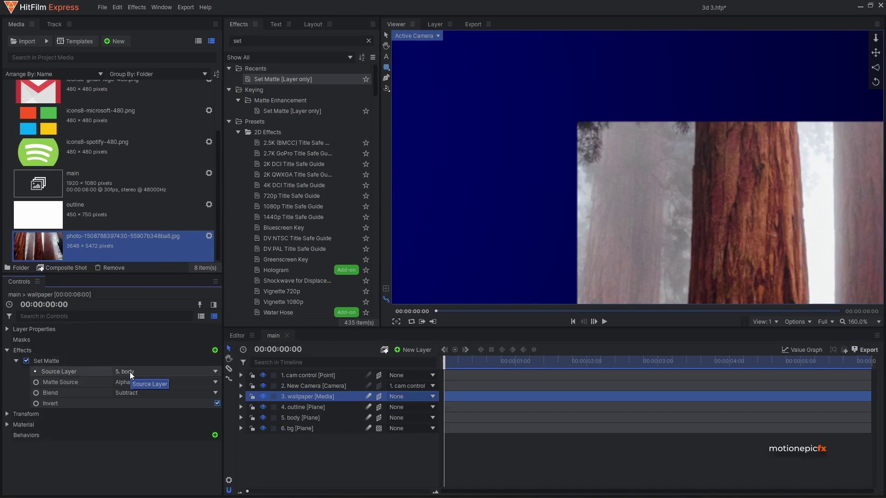
{"action": "left_click", "coordinate": [307, 417]}
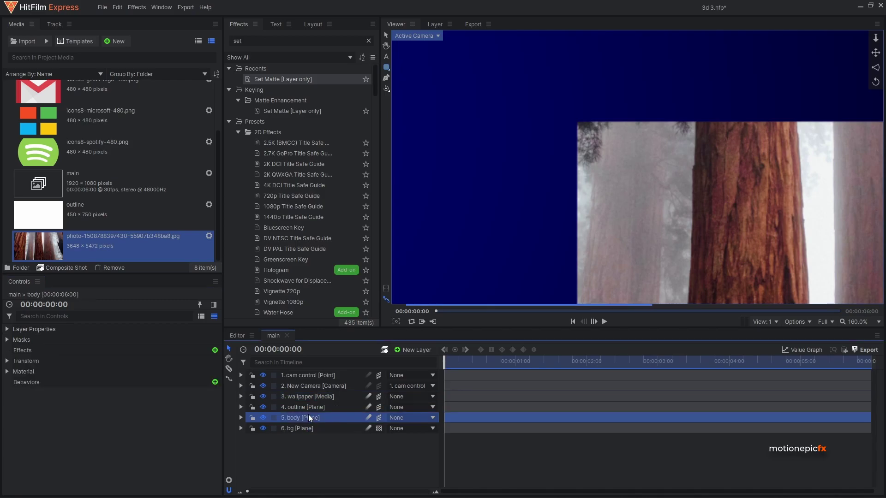
{"action": "left_click", "coordinate": [7, 340]}
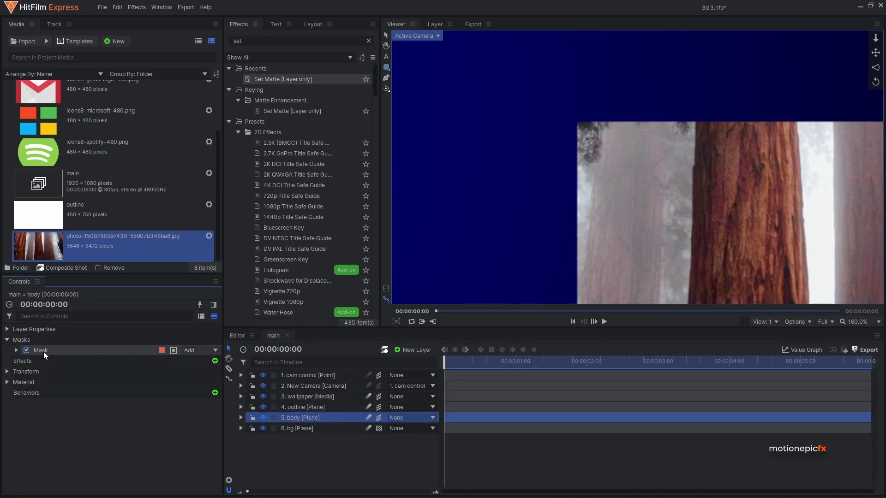
{"action": "left_click", "coordinate": [43, 352]}
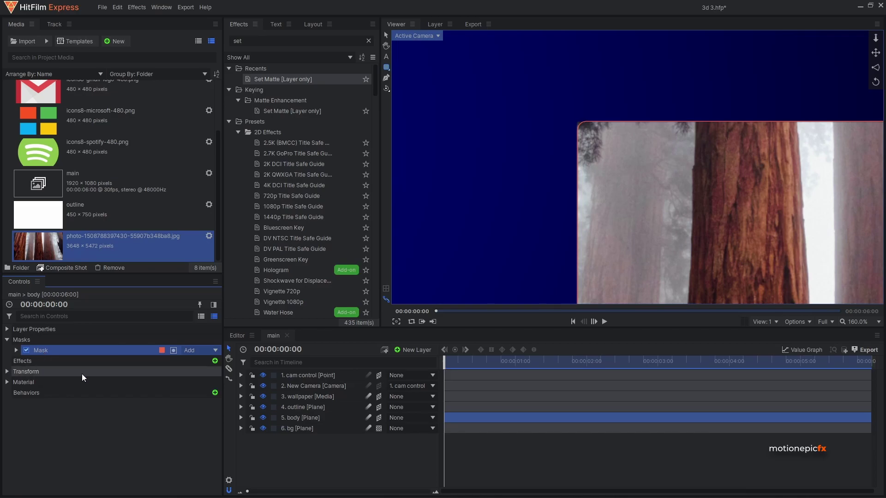
Step: Convert the body plane into a composite shot using the selected layer's properties and moving its mask, effects and transforms with the layer
{"action": "left_click", "coordinate": [319, 416]}
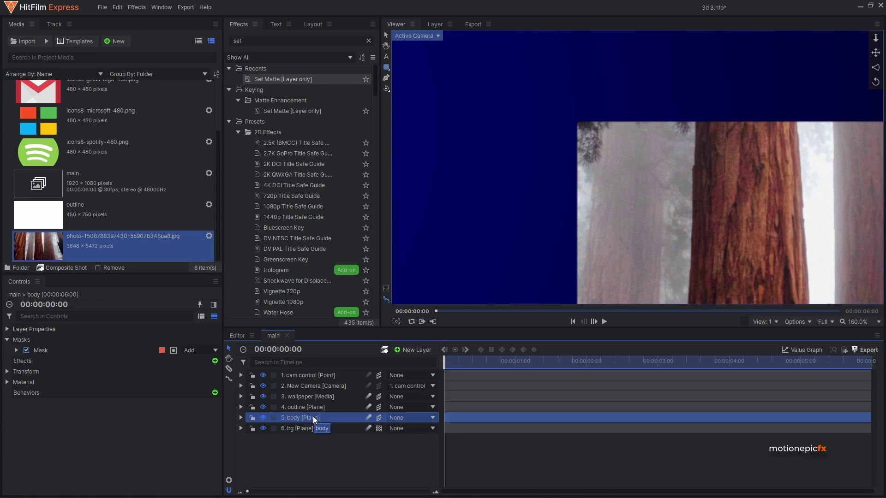
{"action": "right_click", "coordinate": [300, 417]}
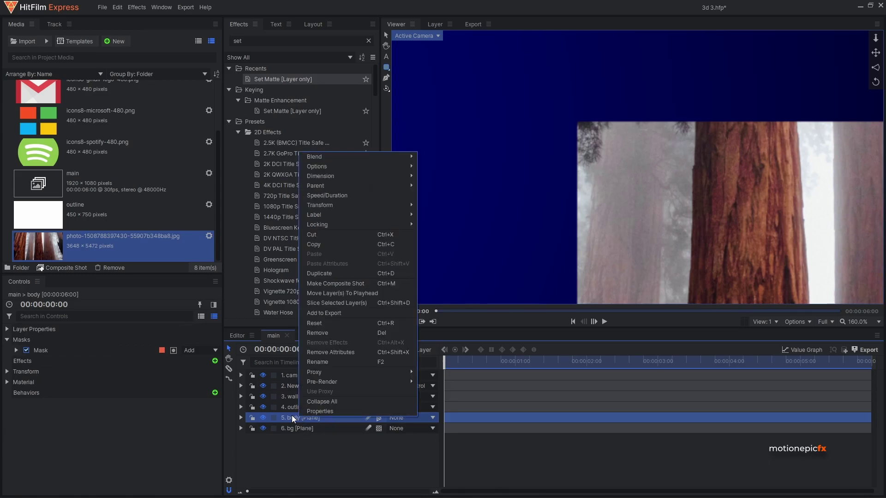
{"action": "left_click", "coordinate": [320, 284]}
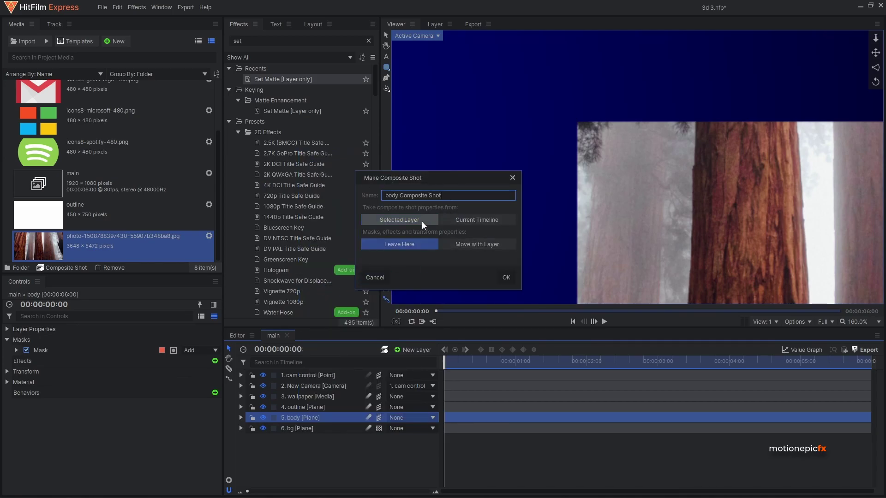
{"action": "left_click", "coordinate": [462, 243]}
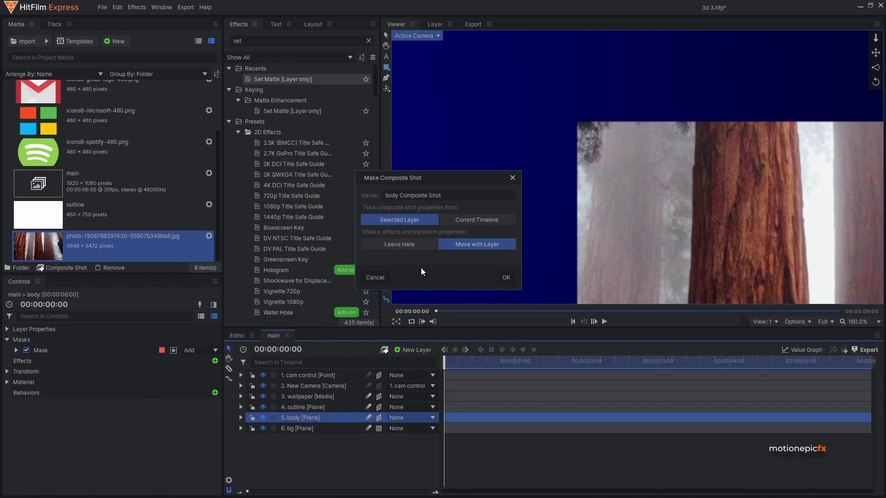
{"action": "left_click", "coordinate": [507, 277]}
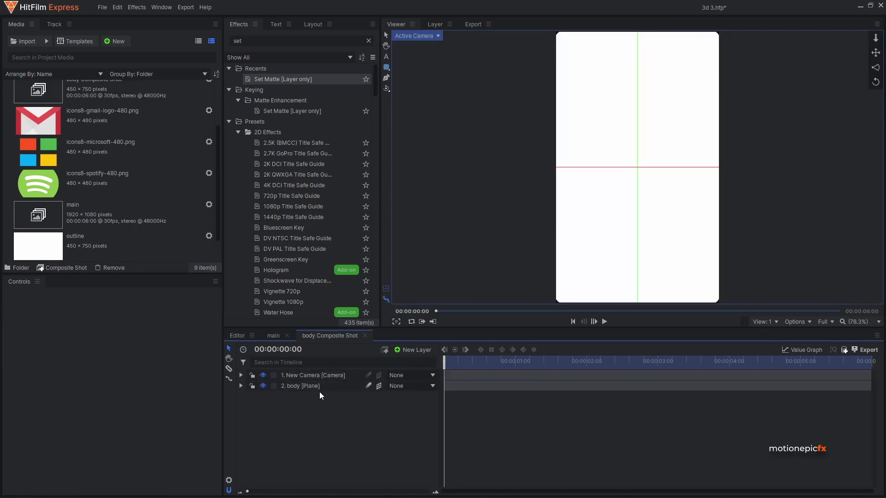
Step: Check the mask on the body plane inside its composite shot, then make the body Composite Shot layer a 3D plane in main
{"action": "left_click", "coordinate": [288, 386]}
{"action": "left_click", "coordinate": [12, 340]}
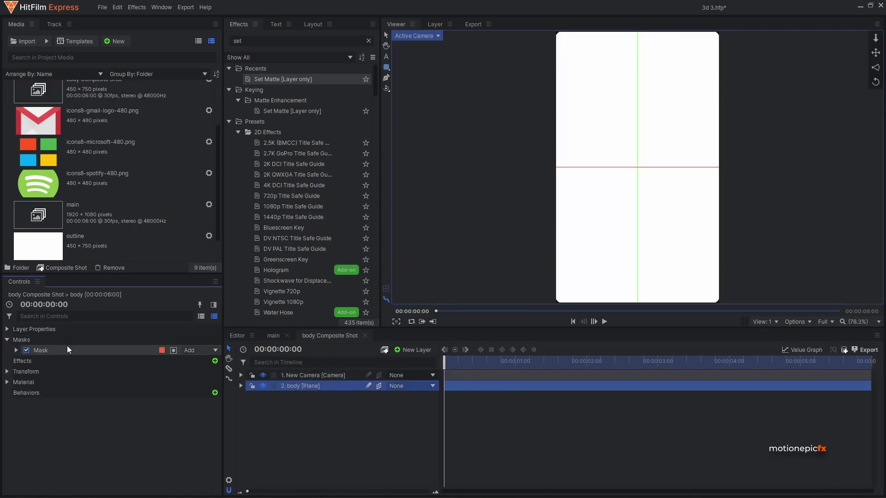
{"action": "left_click", "coordinate": [275, 334]}
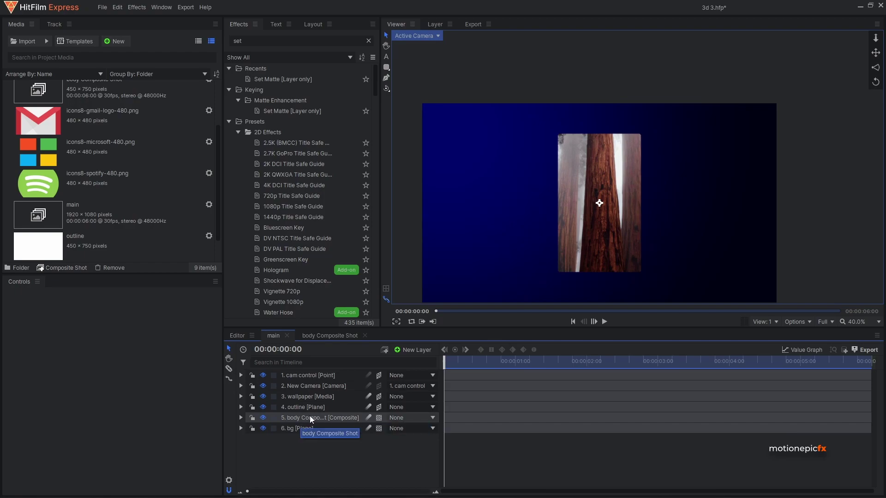
{"action": "left_click", "coordinate": [379, 418]}
{"action": "left_click", "coordinate": [387, 439]}
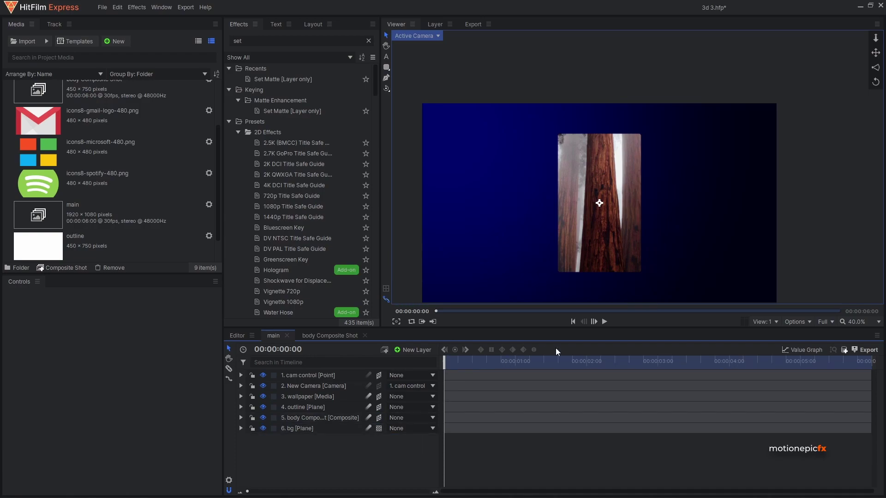
Step: Move the wallpaper layer slightly back along the Z axis with a negative Z position
{"action": "left_click_drag", "start_coordinate": [491, 361], "coordinate": [415, 365]}
{"action": "left_click", "coordinate": [312, 397]}
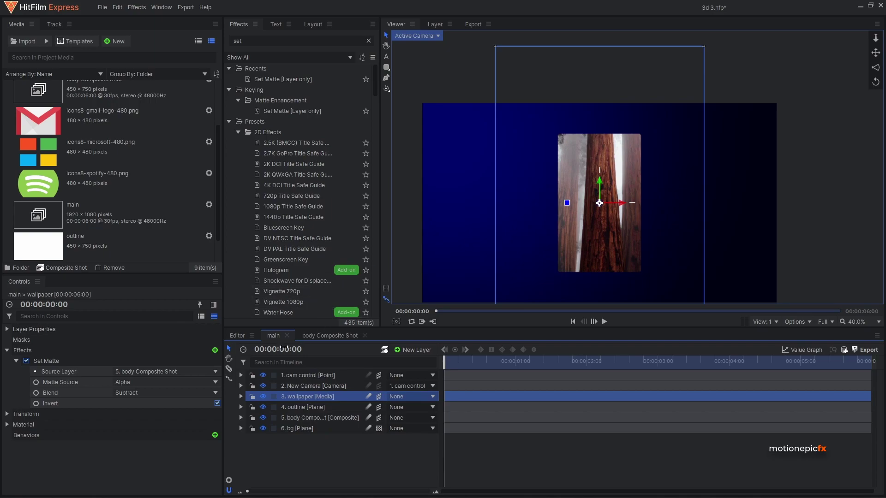
{"action": "left_click", "coordinate": [7, 415]}
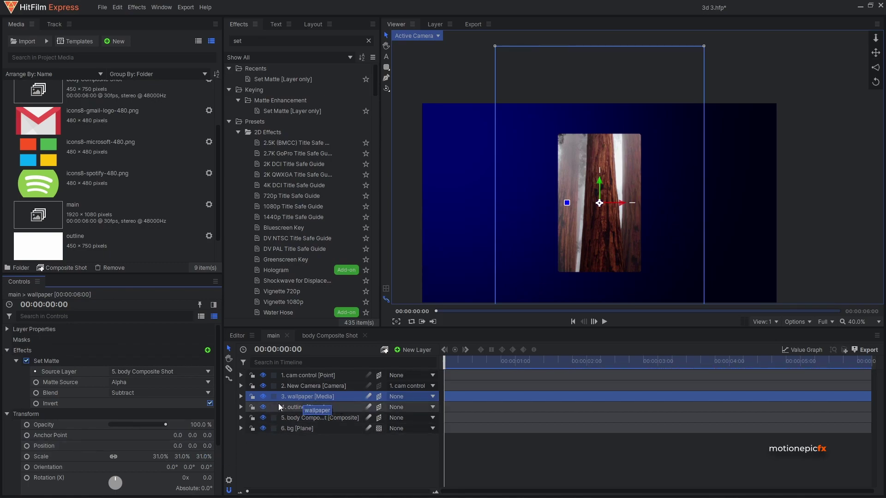
{"action": "left_click", "coordinate": [208, 446]}
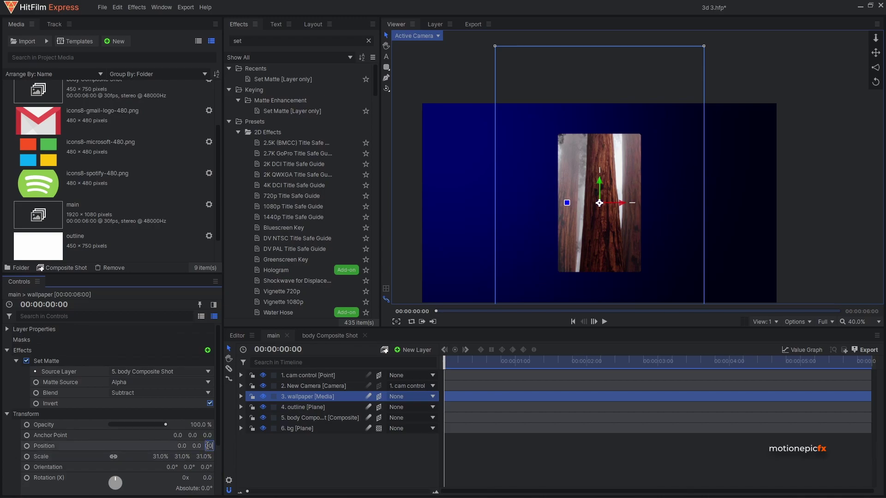
{"action": "type", "text": "-200"}
{"action": "key", "text": "Return"}
Step: Hide the body Composite Shot layer and preview the camera animation
{"action": "left_click", "coordinate": [301, 416]}
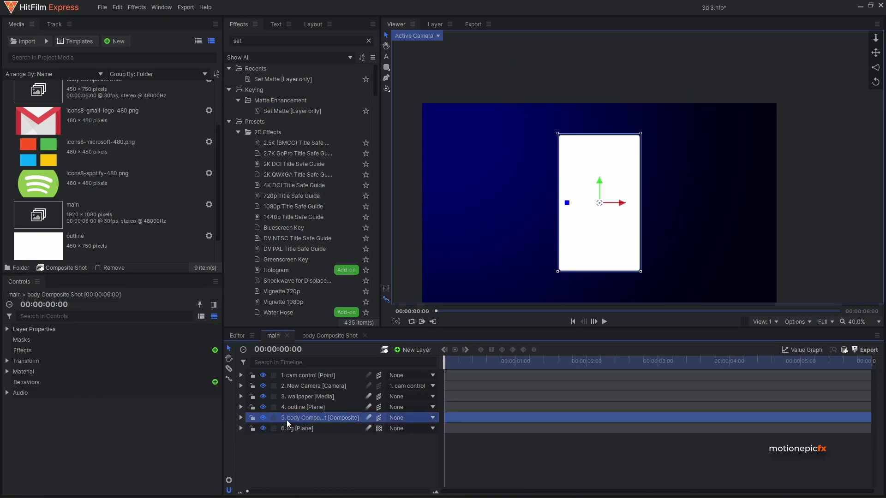
{"action": "left_click", "coordinate": [264, 416]}
{"action": "left_click", "coordinate": [404, 453]}
{"action": "key", "text": "space"}
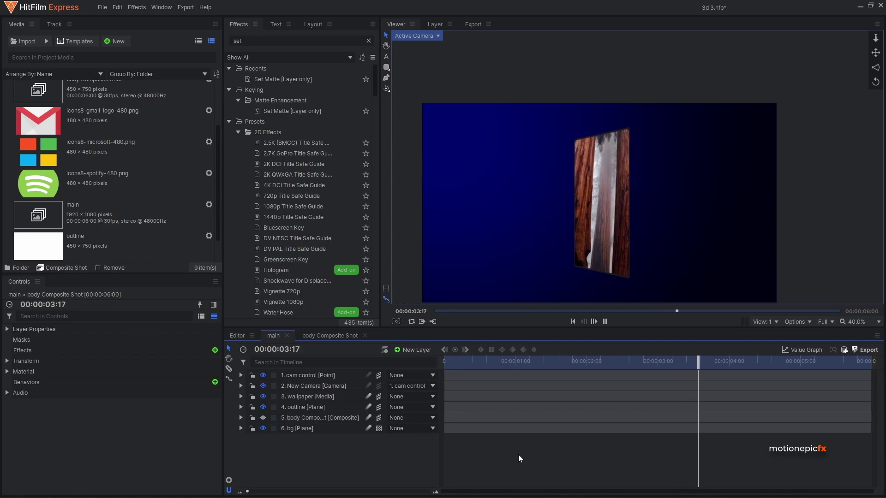
{"action": "key", "text": "space"}
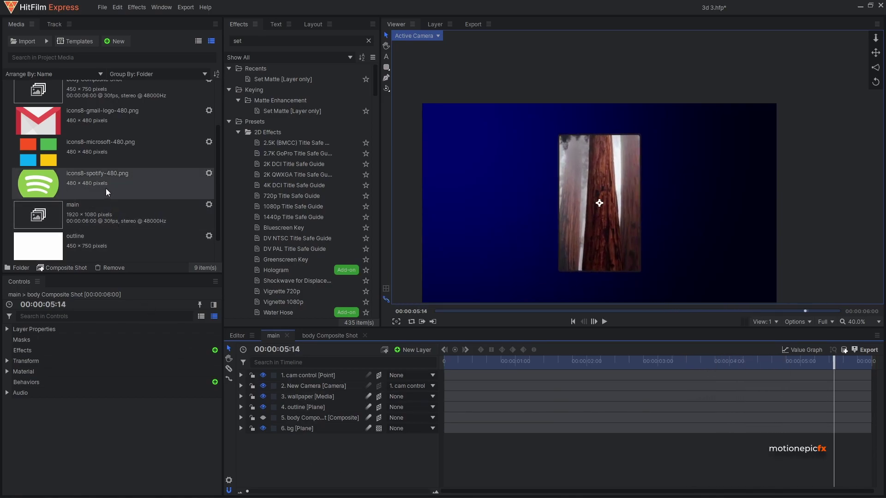
Step: Add icons8-spotify-480.png to the timeline and stack it between the outline layer above and the wallpaper layer below
{"action": "left_click", "coordinate": [67, 189]}
{"action": "left_click_drag", "start_coordinate": [65, 186], "coordinate": [295, 392]}
{"action": "left_click", "coordinate": [292, 418]}
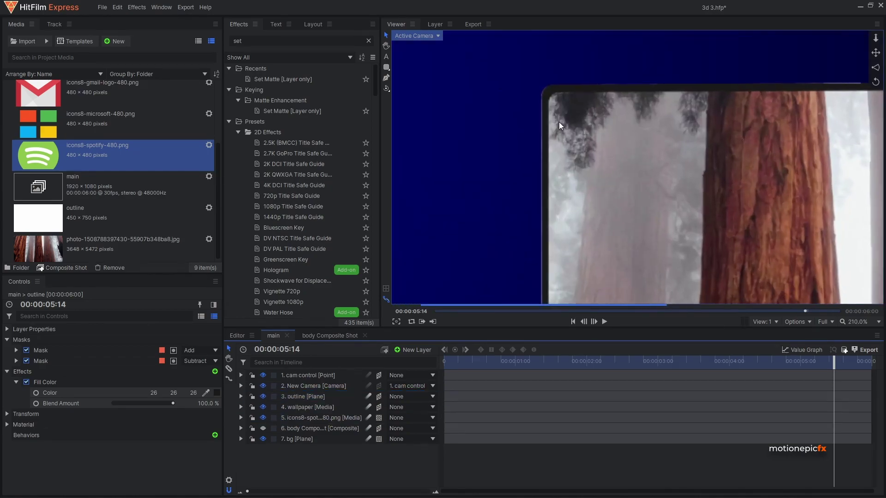
{"action": "scroll", "coordinate": [557, 133], "scroll_direction": "up", "scroll_amount": 2}
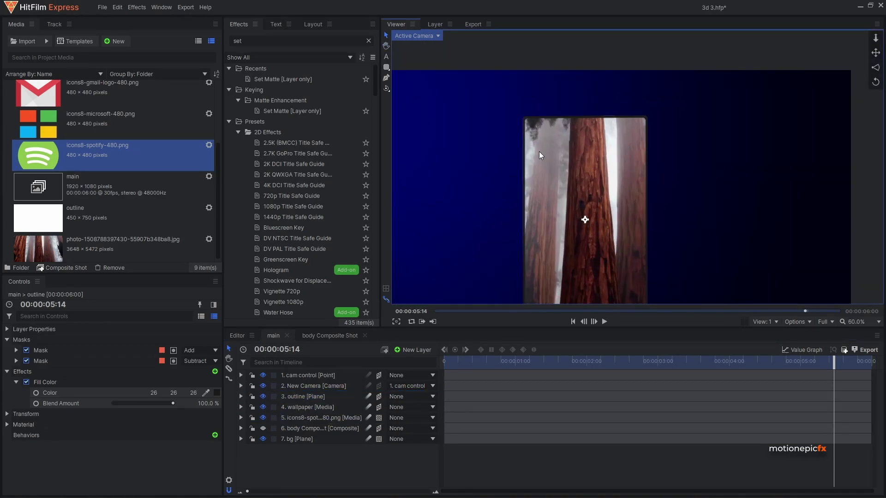
{"action": "left_click", "coordinate": [309, 419]}
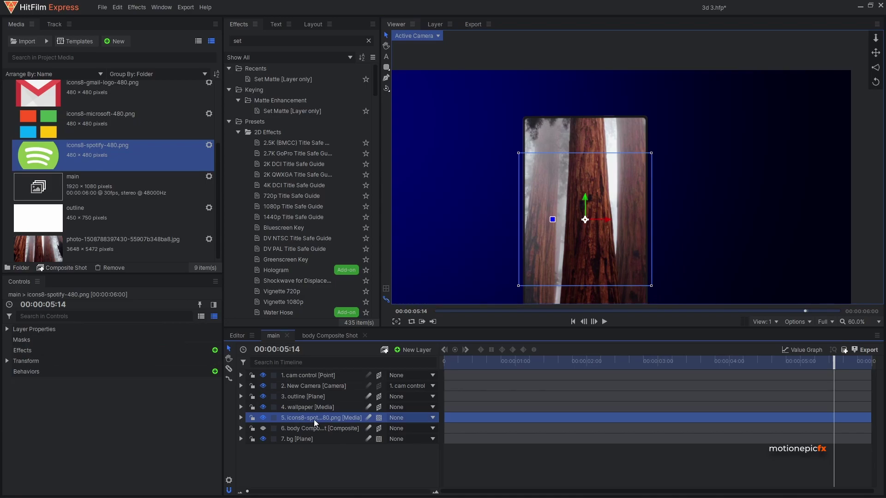
{"action": "left_click_drag", "start_coordinate": [278, 418], "coordinate": [301, 405]}
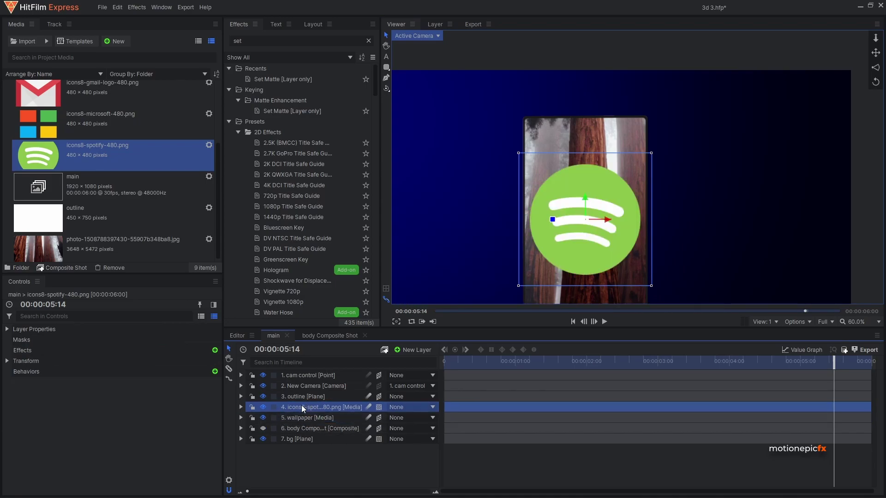
Step: Scale the Spotify icon to 15% and move it down near the card's bottom edge, to a Y position of about -291.6
{"action": "left_click", "coordinate": [12, 361]}
{"action": "left_click", "coordinate": [6, 361]}
{"action": "left_click_drag", "start_coordinate": [189, 404], "coordinate": [162, 403]}
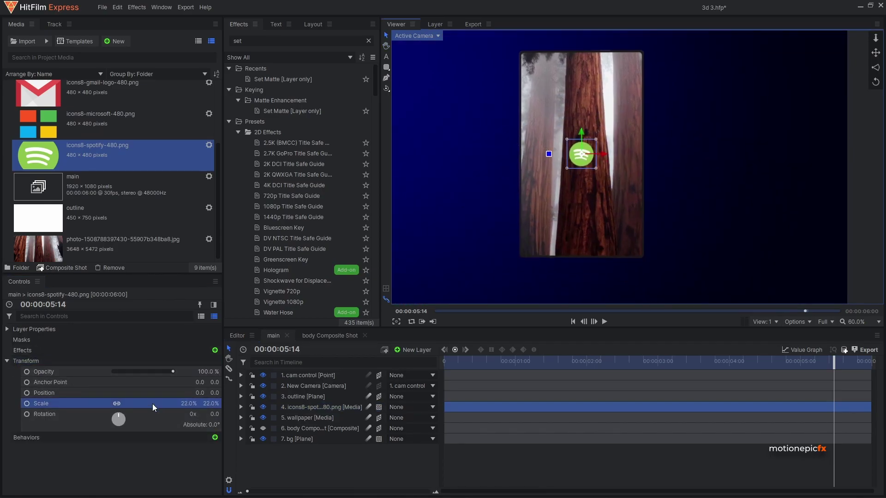
{"action": "left_click", "coordinate": [209, 403]}
{"action": "type", "text": "15"}
{"action": "key", "text": "Return"}
{"action": "left_click_drag", "start_coordinate": [587, 132], "coordinate": [591, 211]}
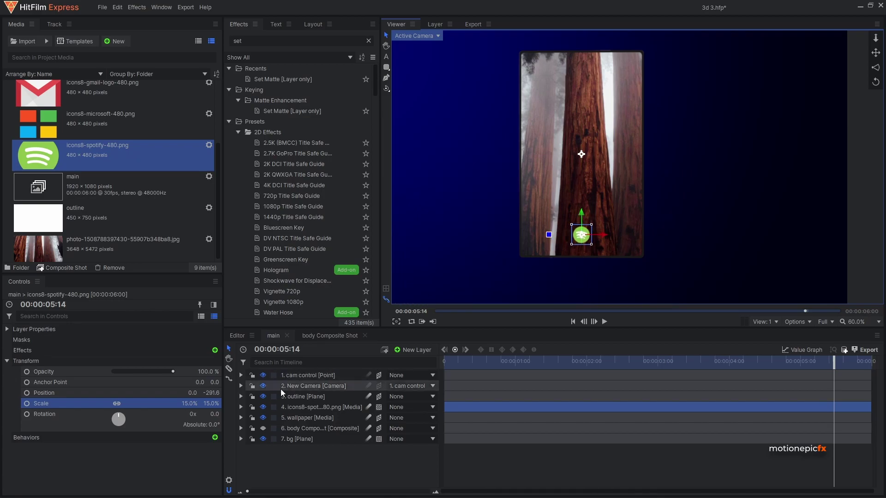
Step: Make the Spotify icon a 3D plane and preview the animation from the start
{"action": "left_click", "coordinate": [379, 407]}
{"action": "left_click", "coordinate": [387, 427]}
{"action": "key", "text": "Home"}
{"action": "left_click", "coordinate": [383, 454]}
{"action": "key", "text": "space"}
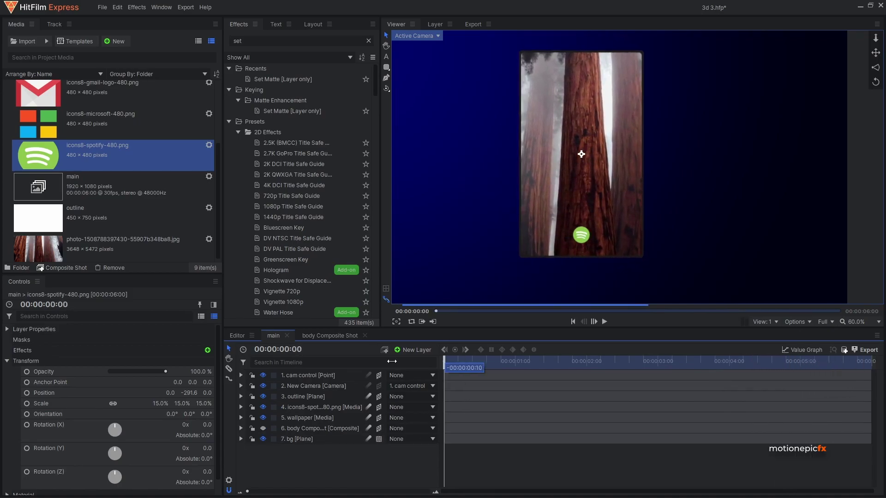
{"action": "key", "text": "space"}
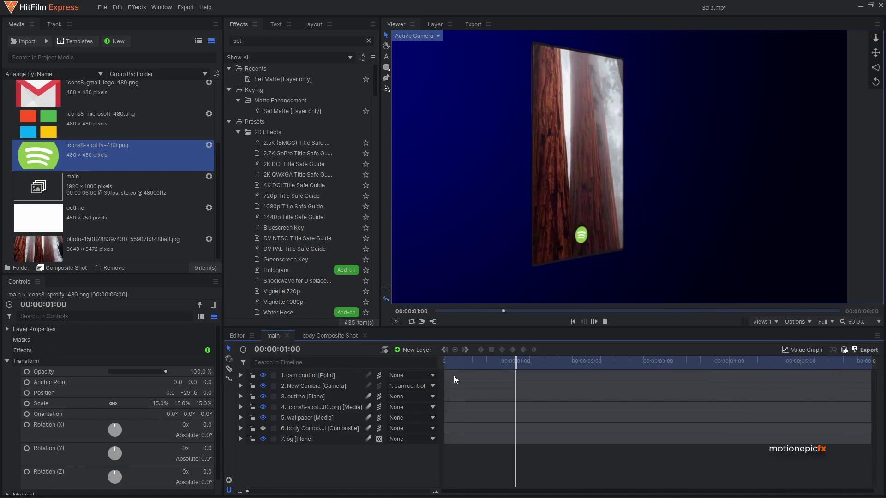
{"action": "key", "text": "space"}
Step: Add icons8-microsoft-480.png directly above the Spotify layer and paste the Spotify icon's position and scale attributes onto it
{"action": "left_click_drag", "start_coordinate": [89, 123], "coordinate": [305, 401]}
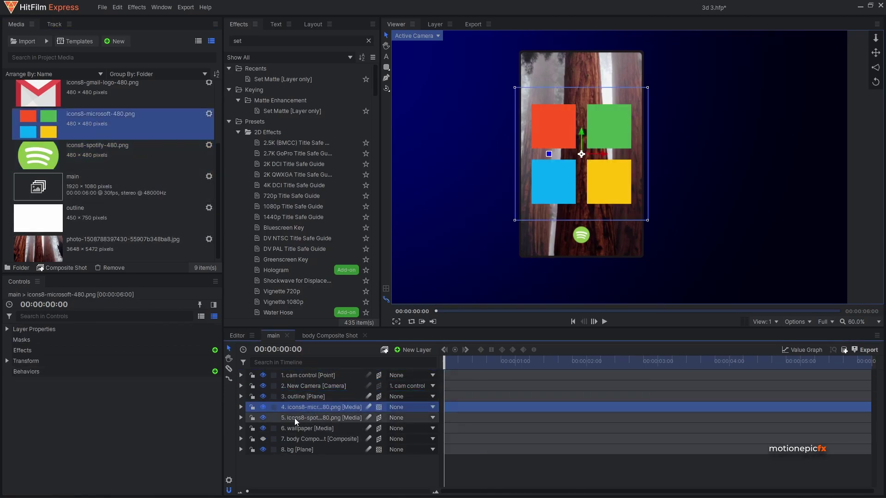
{"action": "left_click", "coordinate": [295, 417]}
{"action": "right_click", "coordinate": [297, 417]}
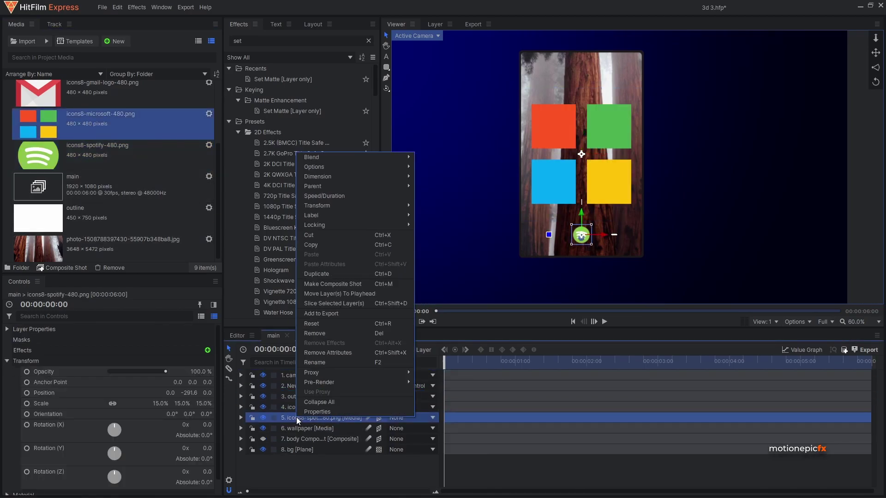
{"action": "left_click", "coordinate": [312, 246]}
{"action": "left_click", "coordinate": [318, 405]}
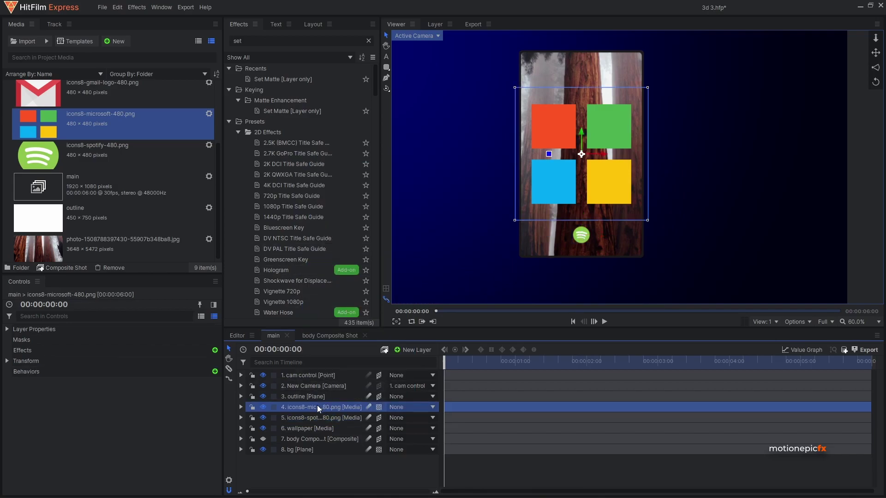
{"action": "right_click", "coordinate": [317, 405]}
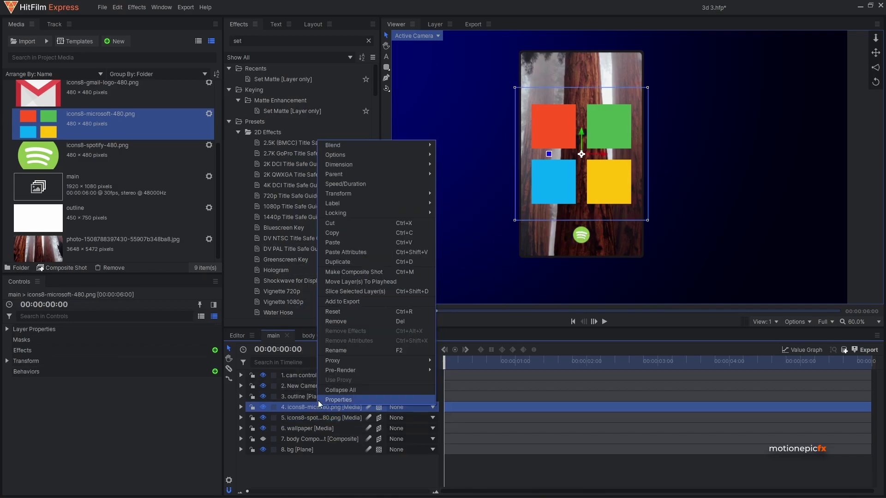
{"action": "left_click", "coordinate": [341, 252]}
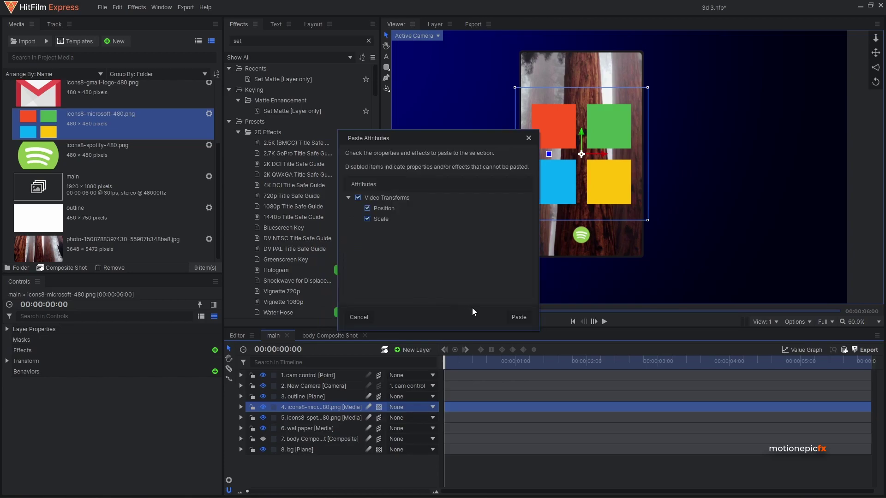
{"action": "left_click", "coordinate": [523, 320]}
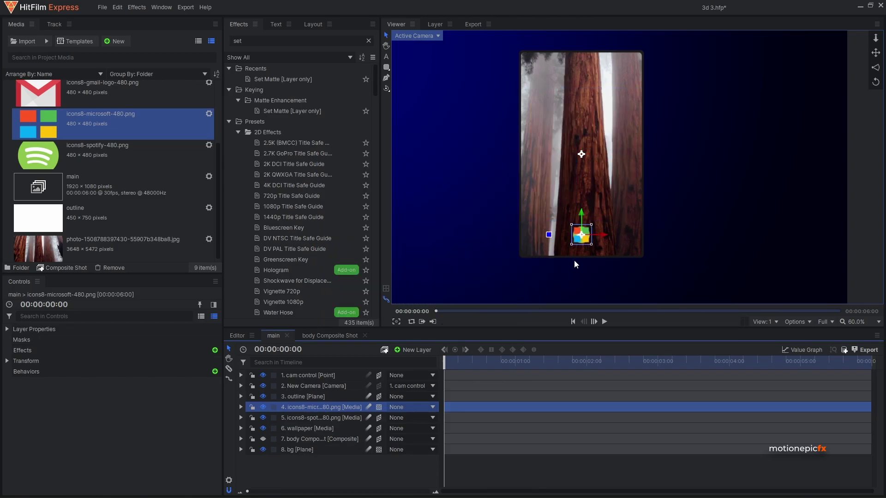
Step: Make the Microsoft icon a 3D plane and move it horizontally to the left of the Spotify icon
{"action": "left_click", "coordinate": [379, 407]}
{"action": "left_click", "coordinate": [390, 425]}
{"action": "left_click_drag", "start_coordinate": [605, 233], "coordinate": [569, 240]}
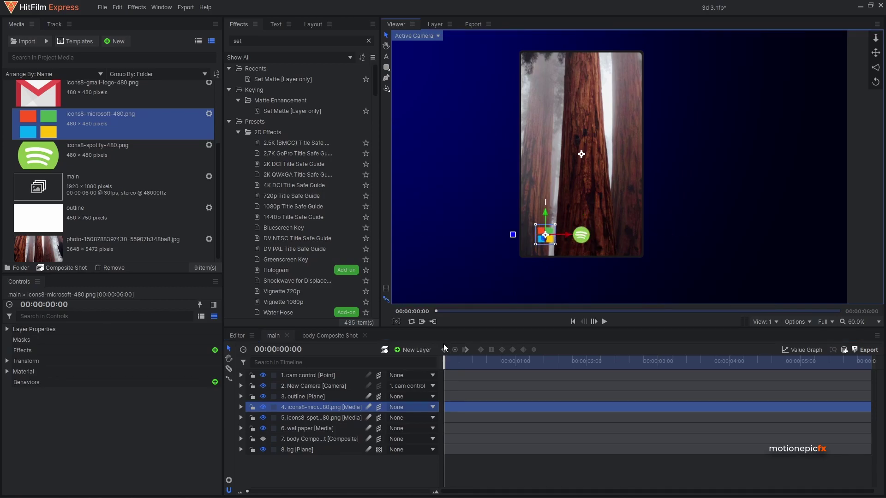
Step: Add icons8-gmail-logo-480.png directly above the Microsoft layer and paste the copied position and scale attributes onto it
{"action": "left_click", "coordinate": [48, 97]}
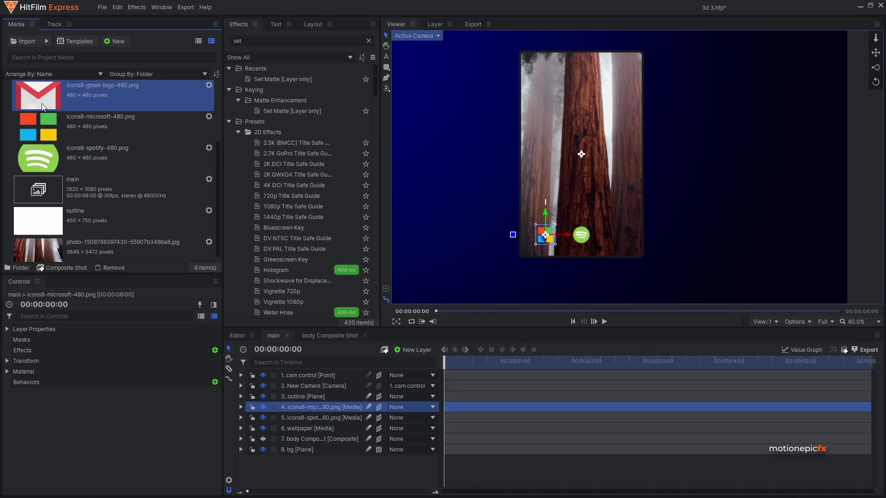
{"action": "left_click_drag", "start_coordinate": [59, 101], "coordinate": [313, 406]}
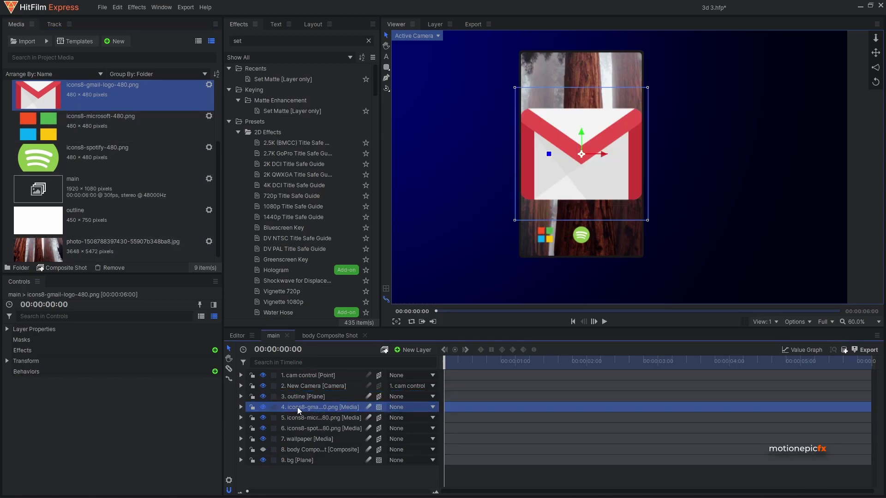
{"action": "right_click", "coordinate": [297, 407]}
{"action": "left_click", "coordinate": [330, 254]}
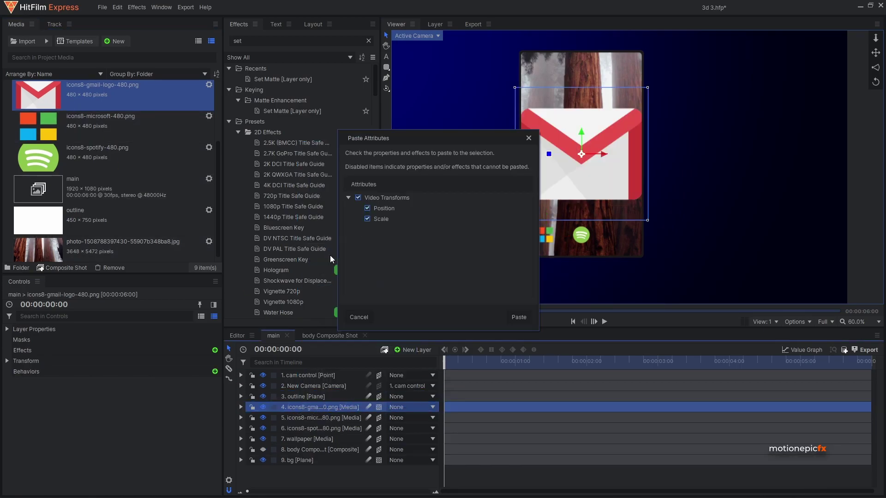
{"action": "left_click", "coordinate": [518, 318]}
Step: Place the Gmail icon as a 3D plane to the right of the Spotify icon and preview the animation
{"action": "left_click", "coordinate": [378, 408]}
{"action": "left_click", "coordinate": [392, 428]}
{"action": "left_click_drag", "start_coordinate": [604, 240], "coordinate": [641, 237]}
{"action": "left_click", "coordinate": [394, 473]}
{"action": "key", "text": "space"}
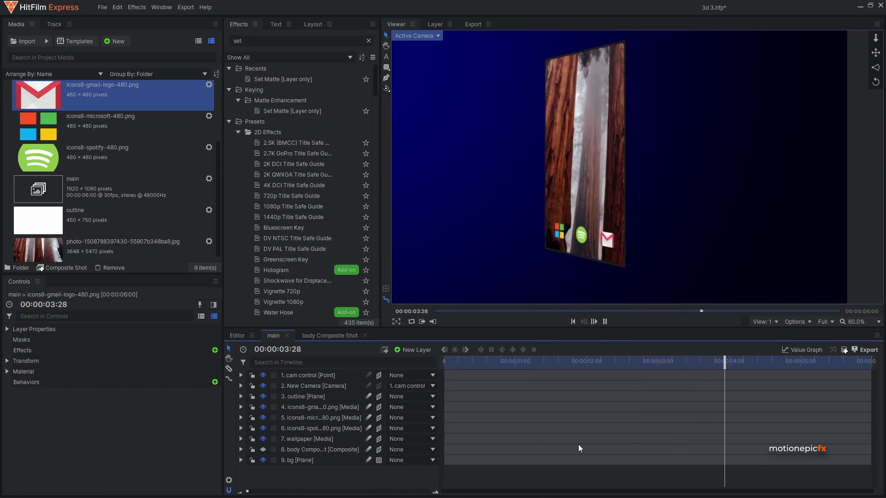
{"action": "key", "text": "space"}
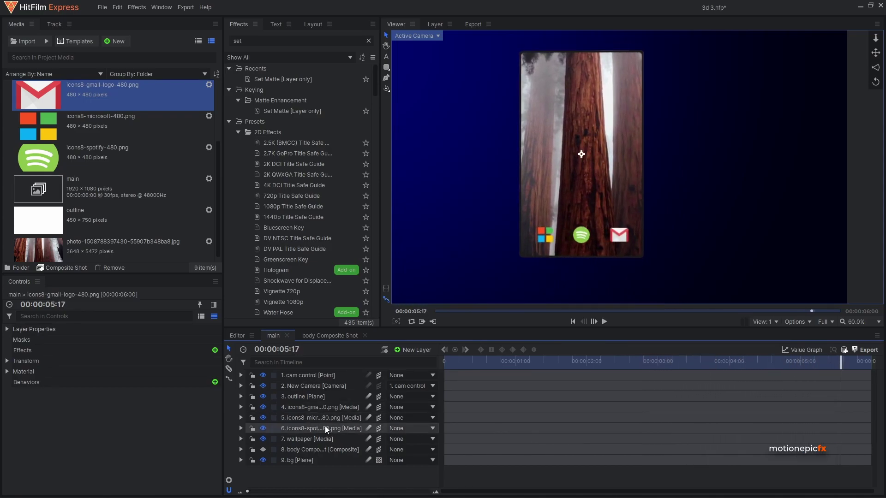
Step: Create a text layer reading "2:16", set its font size to 137, and place it centred in the upper part of the phone screen
{"action": "left_click", "coordinate": [407, 350]}
{"action": "left_click", "coordinate": [413, 372]}
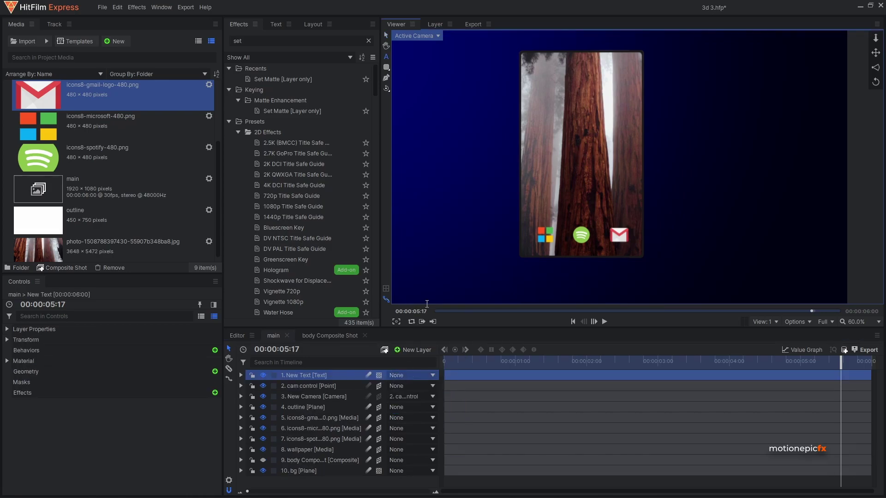
{"action": "type", "text": "2:16"}
{"action": "key", "text": "ctrl+a"}
{"action": "left_click", "coordinate": [276, 24]}
{"action": "left_click_drag", "start_coordinate": [265, 74], "coordinate": [318, 73]}
{"action": "left_click", "coordinate": [579, 139]}
{"action": "left_click_drag", "start_coordinate": [579, 139], "coordinate": [571, 89]}
Step: Change the fill colour of the "2:16" text to magenta pink using a basic colour swatch
{"action": "left_click", "coordinate": [345, 74]}
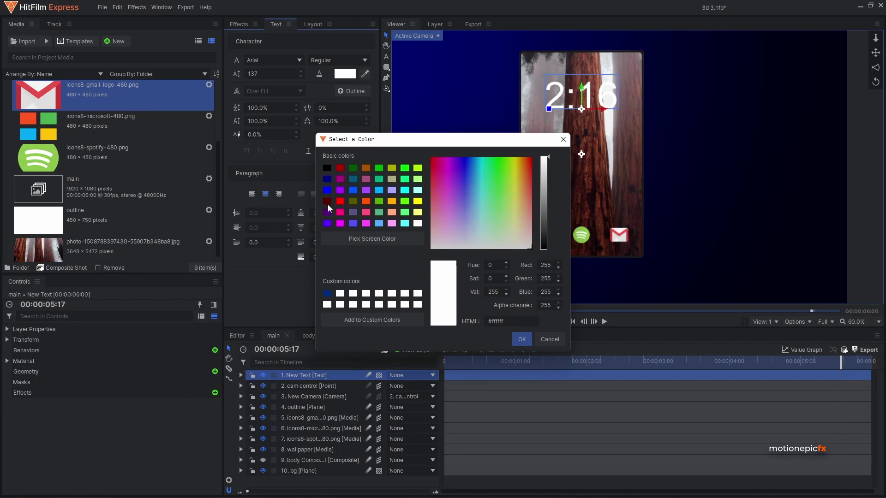
{"action": "left_click", "coordinate": [340, 212]}
{"action": "left_click", "coordinate": [273, 481]}
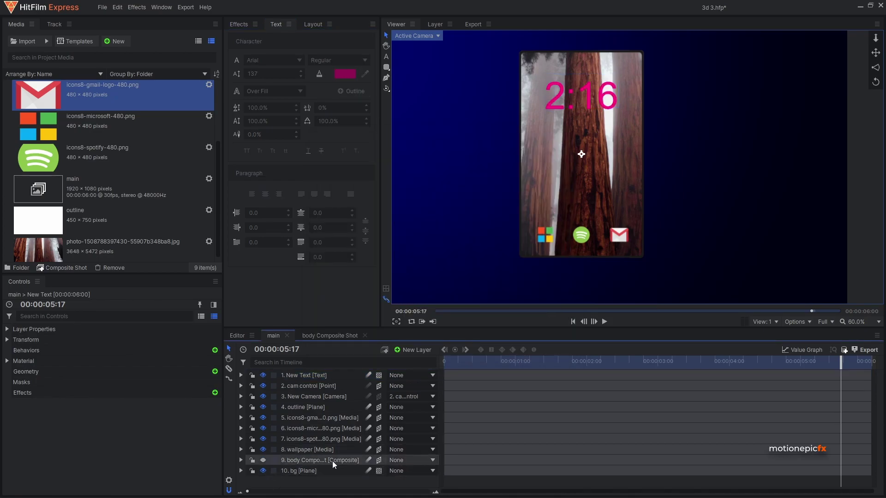
Step: Convert the "2:16" text layer to a 3D plane and preview the animation from the start
{"action": "left_click", "coordinate": [299, 376]}
{"action": "left_click", "coordinate": [380, 376]}
{"action": "left_click", "coordinate": [381, 395]}
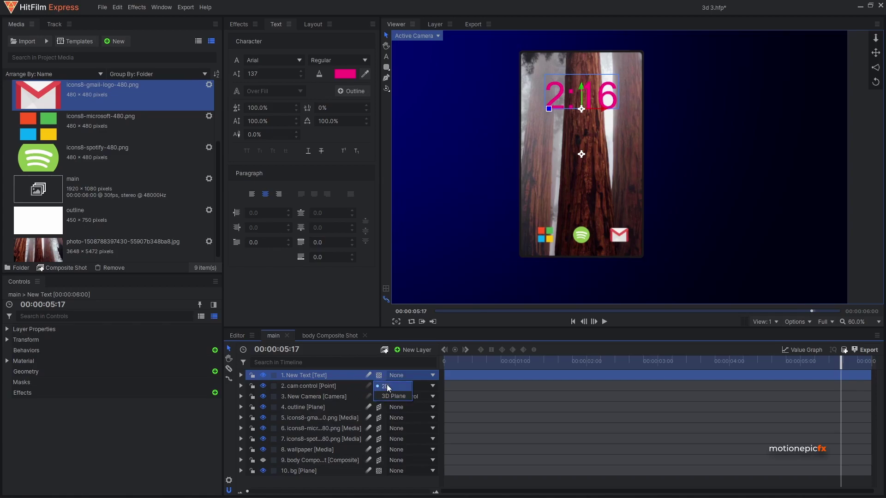
{"action": "key", "text": "Home"}
{"action": "key", "text": "space"}
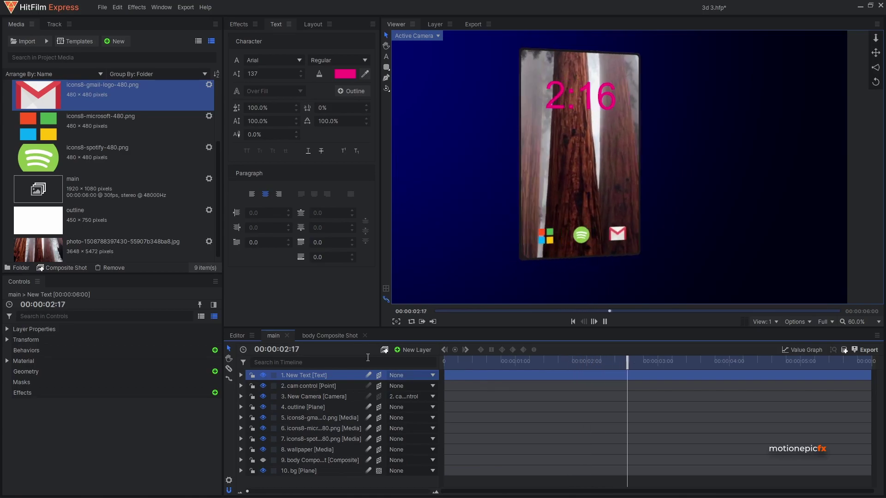
{"action": "key", "text": "space"}
{"action": "key", "text": "Home"}
{"action": "left_click", "coordinate": [303, 487]}
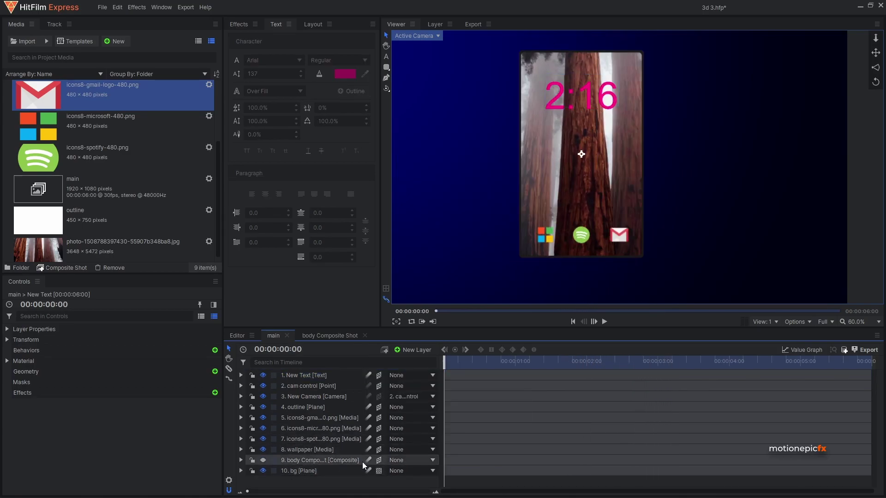
Step: Set the "2:16" text layer's Z position to 100 and preview its depth in front of the phone screen
{"action": "left_click_drag", "start_coordinate": [462, 364], "coordinate": [309, 372]}
{"action": "left_click", "coordinate": [297, 376]}
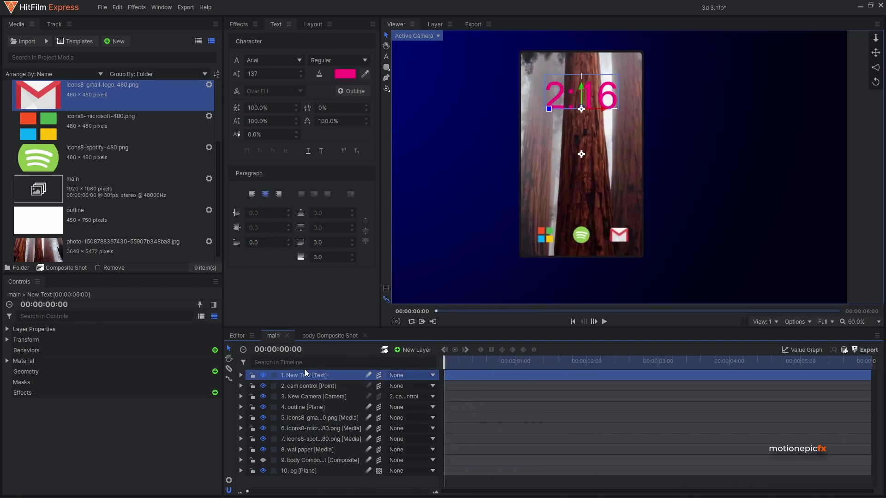
{"action": "left_click", "coordinate": [241, 375]}
{"action": "left_click", "coordinate": [250, 386]}
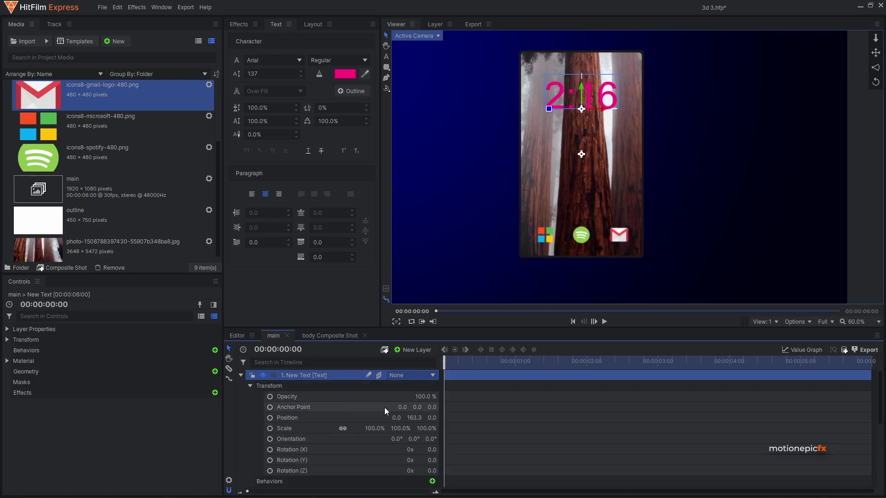
{"action": "left_click", "coordinate": [430, 417]}
{"action": "type", "text": "100"}
{"action": "key", "text": "Return"}
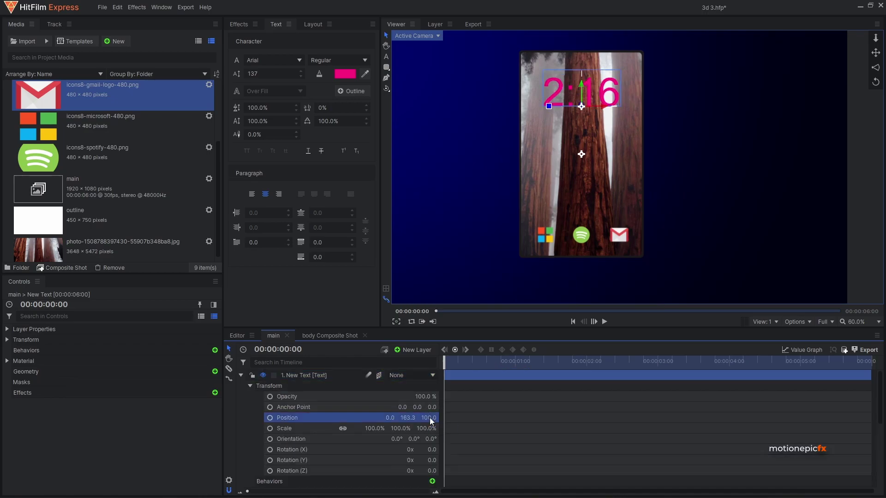
{"action": "key", "text": "space"}
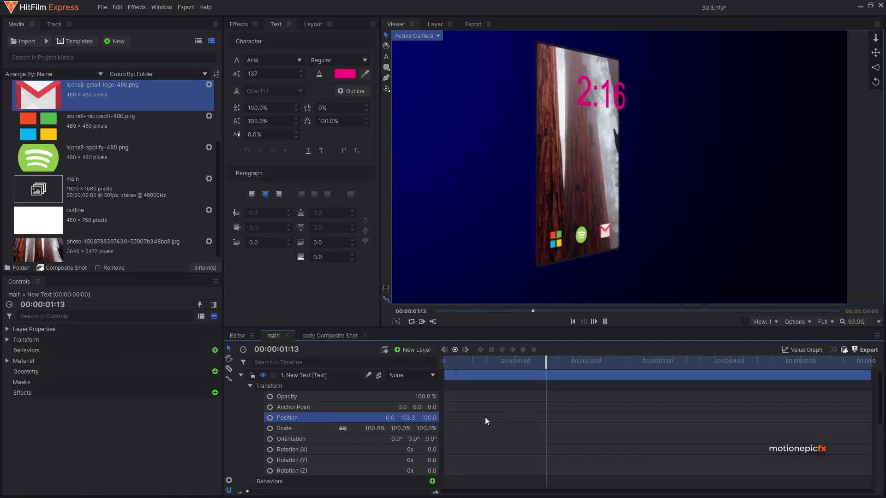
{"action": "scroll", "coordinate": [614, 84], "scroll_direction": "up", "scroll_amount": 5}
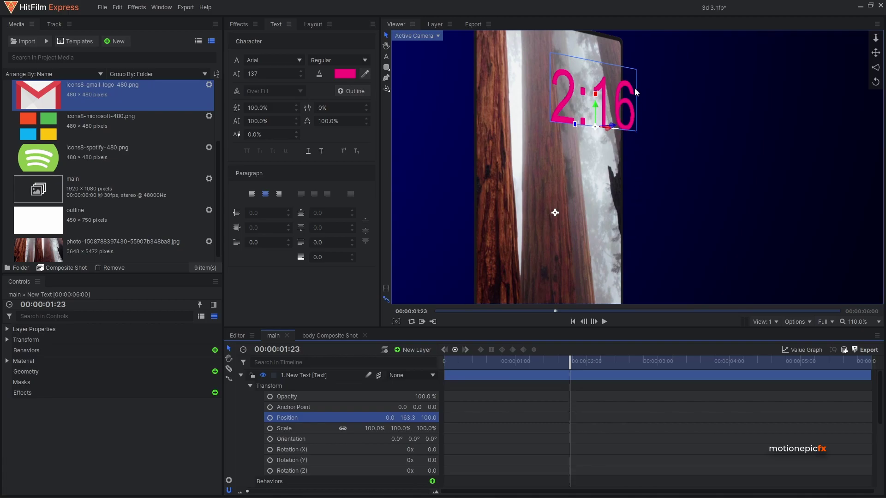
{"action": "scroll", "coordinate": [534, 131], "scroll_direction": "down", "scroll_amount": 4}
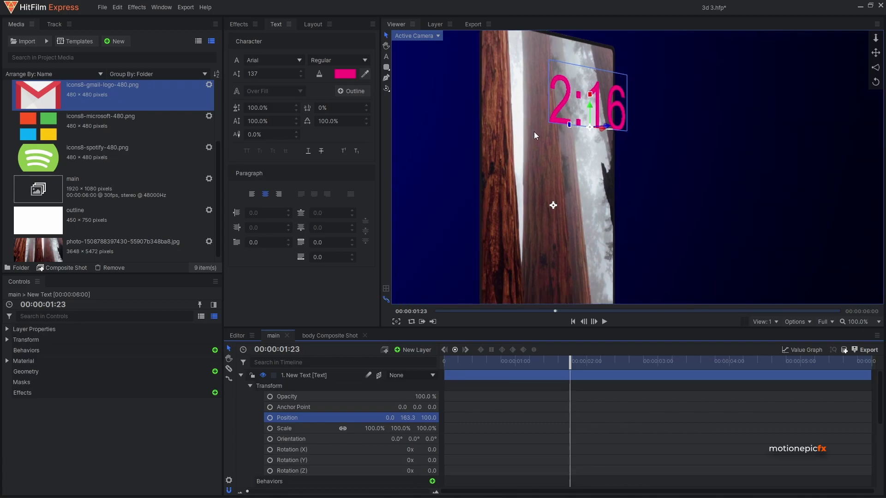
{"action": "scroll", "coordinate": [533, 132], "scroll_direction": "down", "scroll_amount": 1}
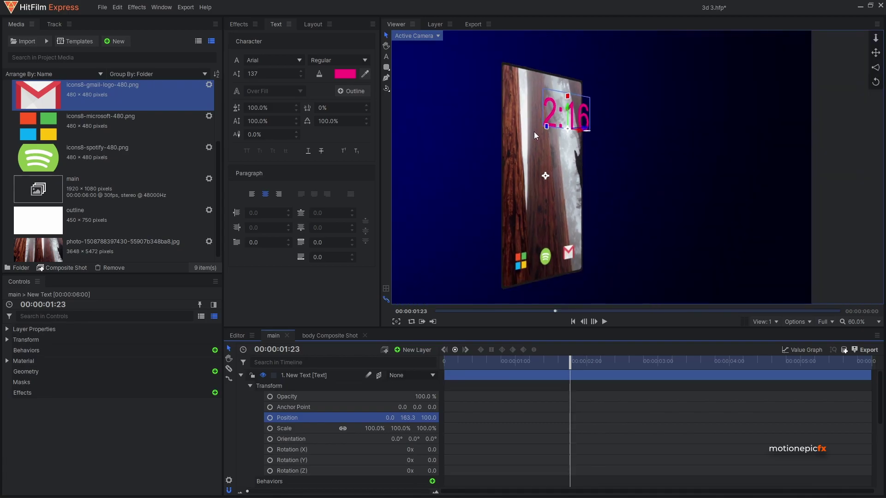
{"action": "scroll", "coordinate": [533, 131], "scroll_direction": "up", "scroll_amount": 2}
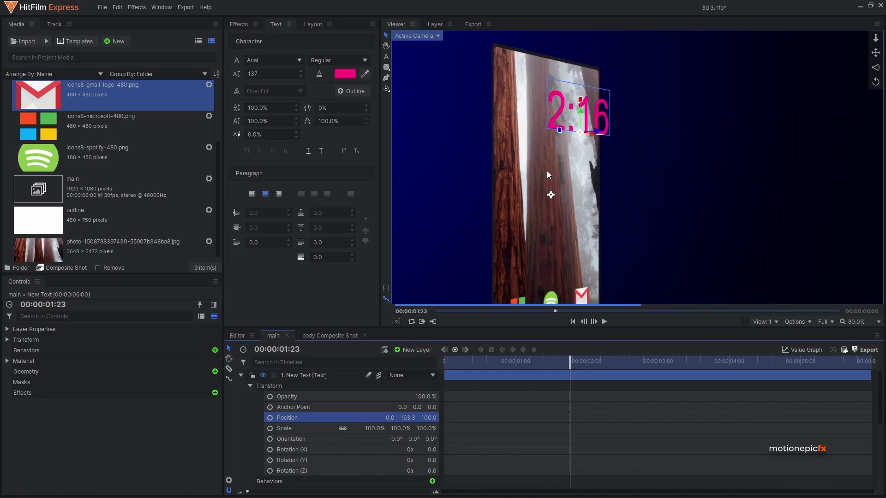
Step: Apply the Set Matte effect to the "2:16" text layer with body Composite Shot as the source layer
{"action": "left_click", "coordinate": [241, 375]}
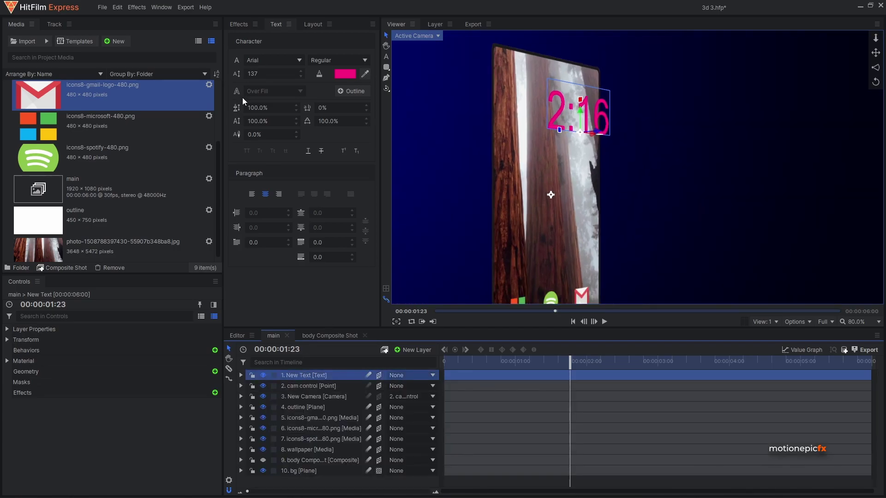
{"action": "left_click", "coordinate": [239, 24]}
{"action": "double_click", "coordinate": [258, 79]}
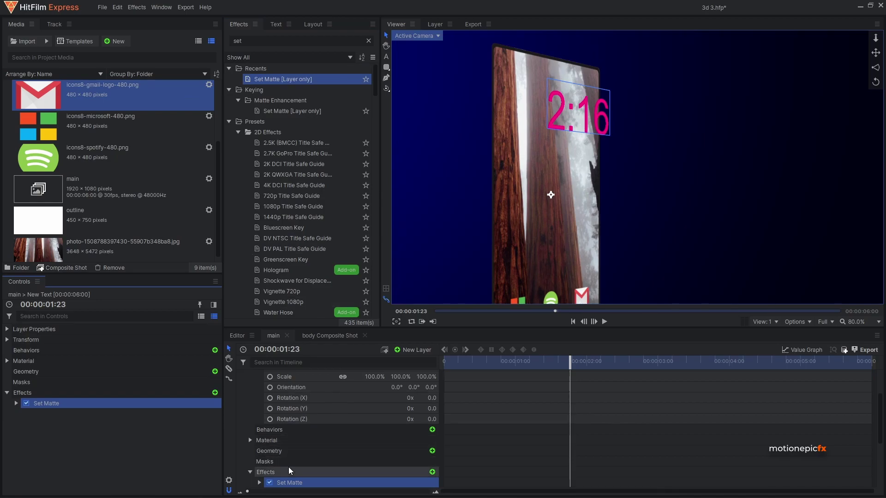
{"action": "left_click", "coordinate": [17, 403]}
{"action": "left_click", "coordinate": [126, 413]}
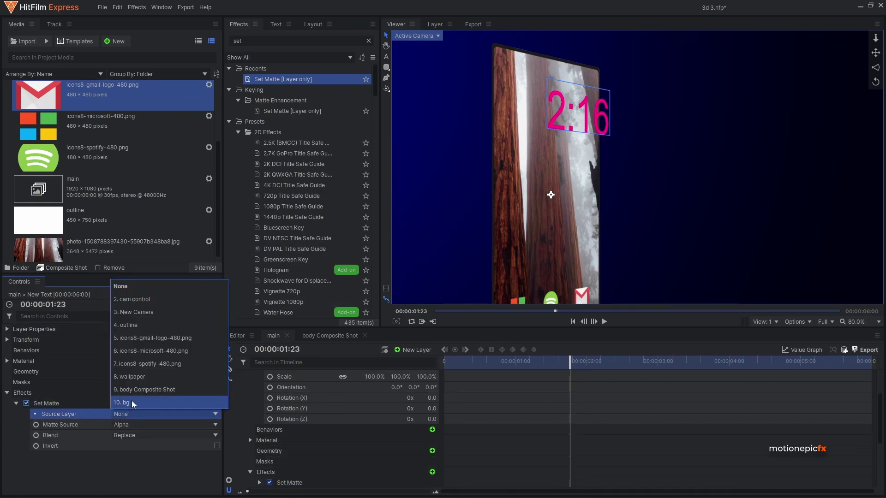
{"action": "left_click", "coordinate": [138, 390]}
Step: Set the text's Set Matte blend to Subtract and enable Invert
{"action": "left_click", "coordinate": [129, 434]}
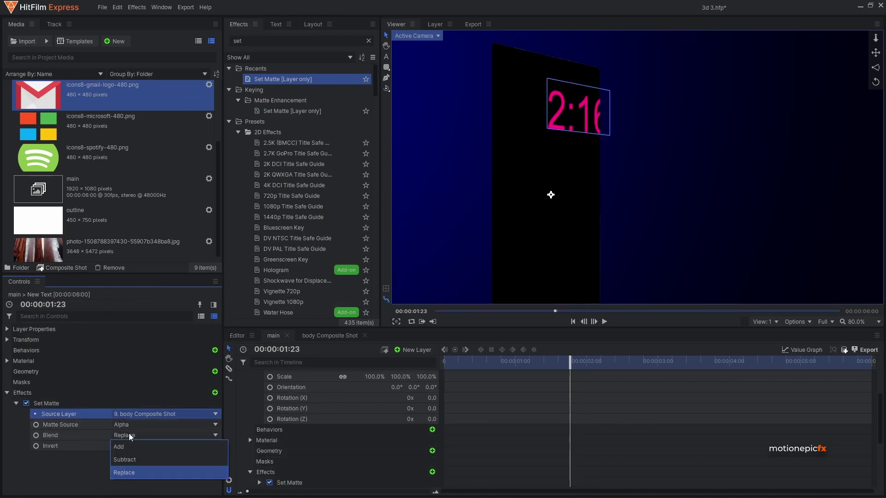
{"action": "left_click", "coordinate": [143, 459]}
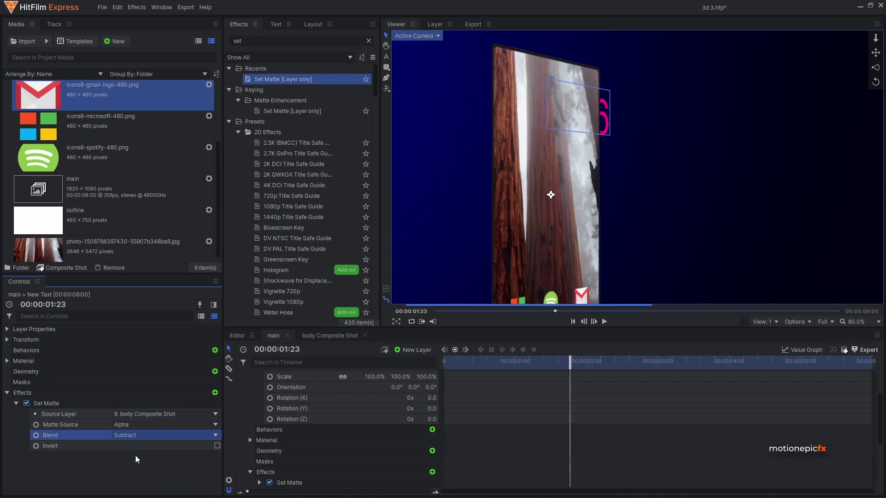
{"action": "left_click", "coordinate": [217, 446]}
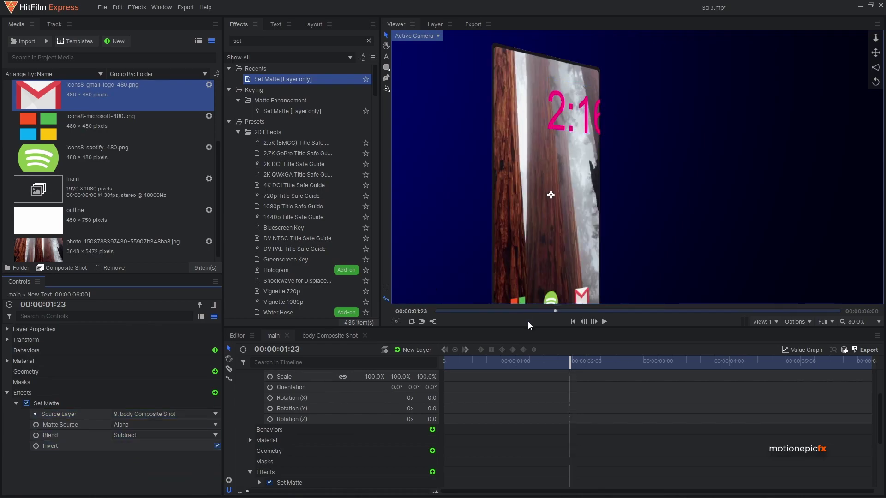
Step: Play the animation and examine up close how the matted text meets the edge of the phone screen
{"action": "left_click_drag", "start_coordinate": [488, 362], "coordinate": [444, 363]}
{"action": "key", "text": "space"}
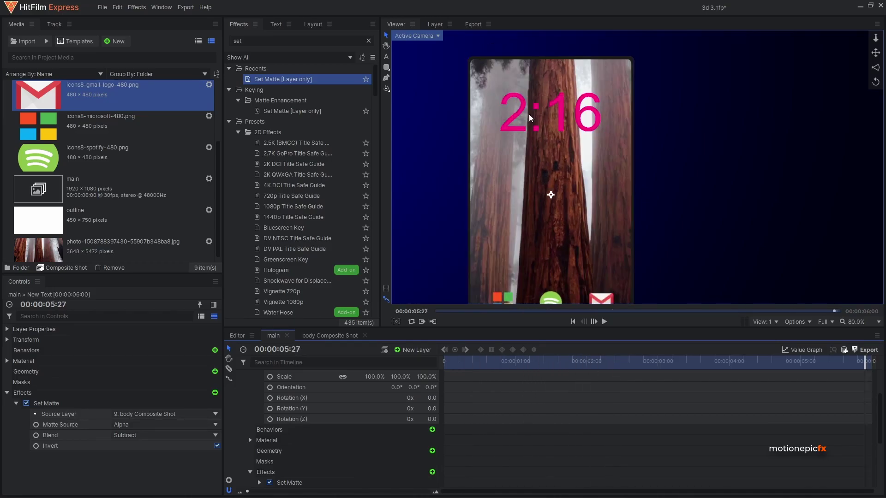
{"action": "scroll", "coordinate": [650, 106], "scroll_direction": "up", "scroll_amount": 4}
{"action": "left_click", "coordinate": [586, 364]}
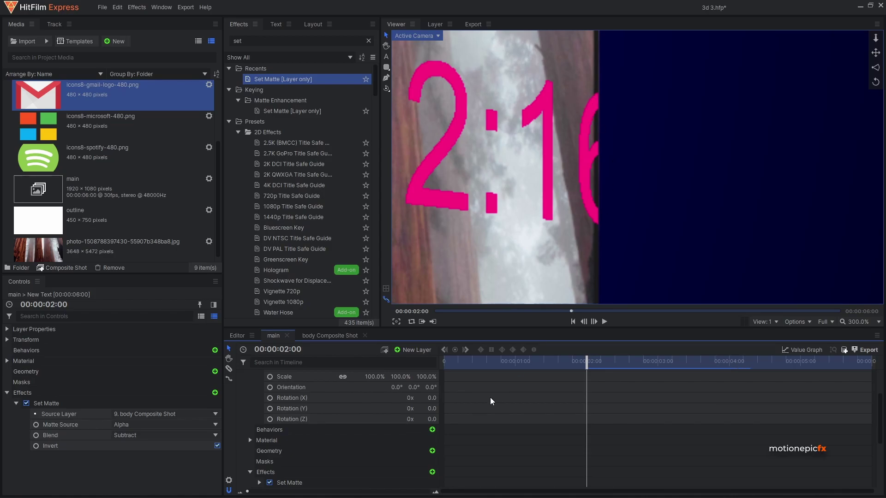
{"action": "left_click_drag", "start_coordinate": [467, 367], "coordinate": [444, 368]}
{"action": "scroll", "coordinate": [536, 190], "scroll_direction": "down", "scroll_amount": 2}
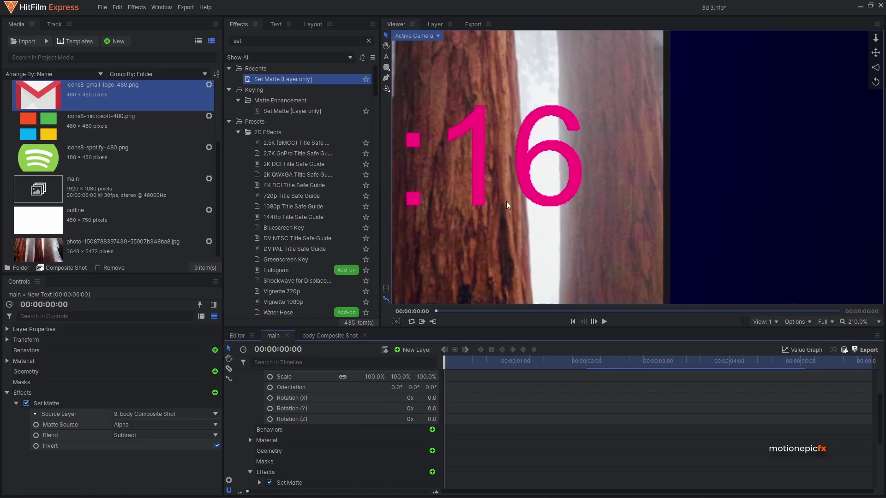
{"action": "scroll", "coordinate": [489, 209], "scroll_direction": "down", "scroll_amount": 1}
{"action": "scroll", "coordinate": [270, 429], "scroll_direction": "up", "scroll_amount": 5}
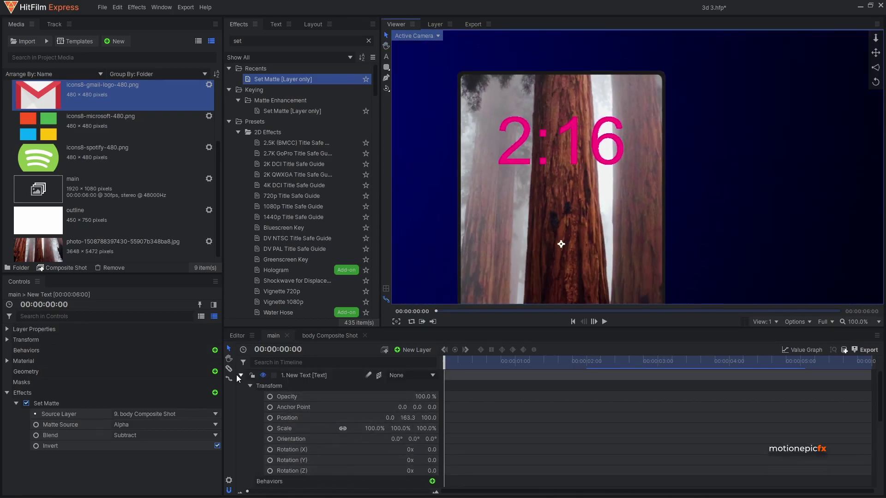
Step: Unlink the body Composite Shot layer's scale and set it to 97% horizontally and 98% vertically to fit inside the outline
{"action": "left_click", "coordinate": [241, 375]}
{"action": "left_click", "coordinate": [316, 461]}
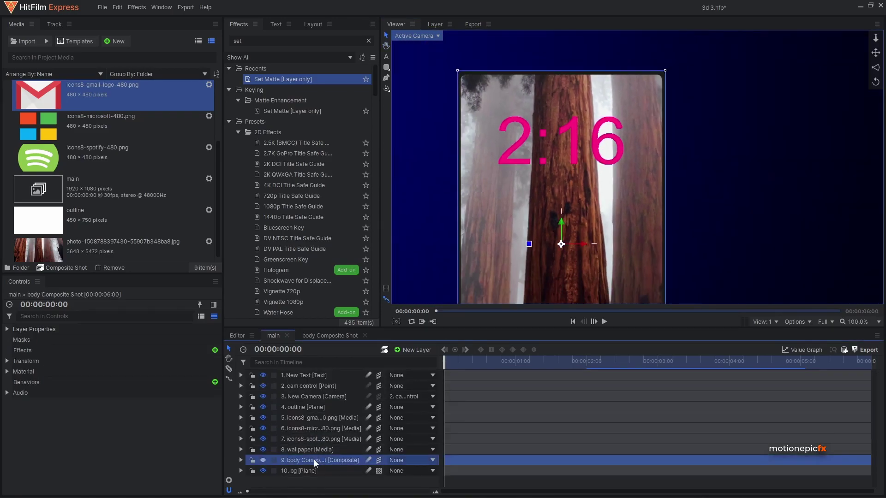
{"action": "scroll", "coordinate": [462, 79], "scroll_direction": "up", "scroll_amount": 3}
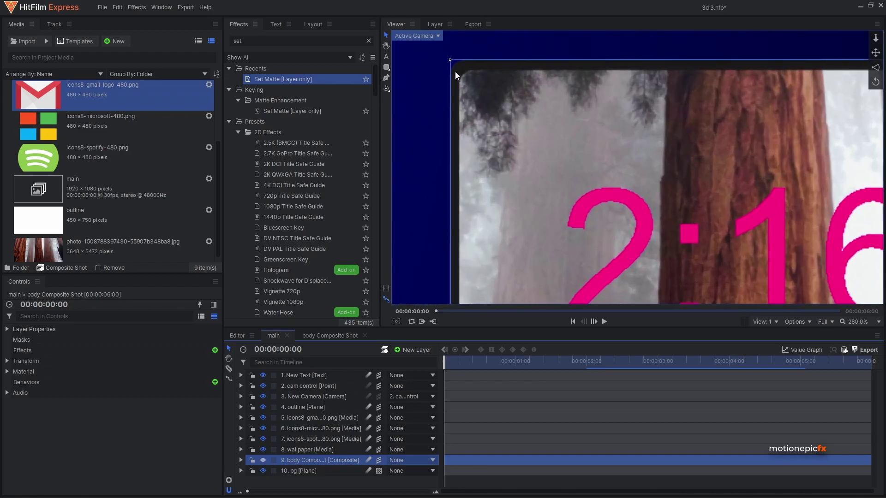
{"action": "left_click", "coordinate": [302, 404]}
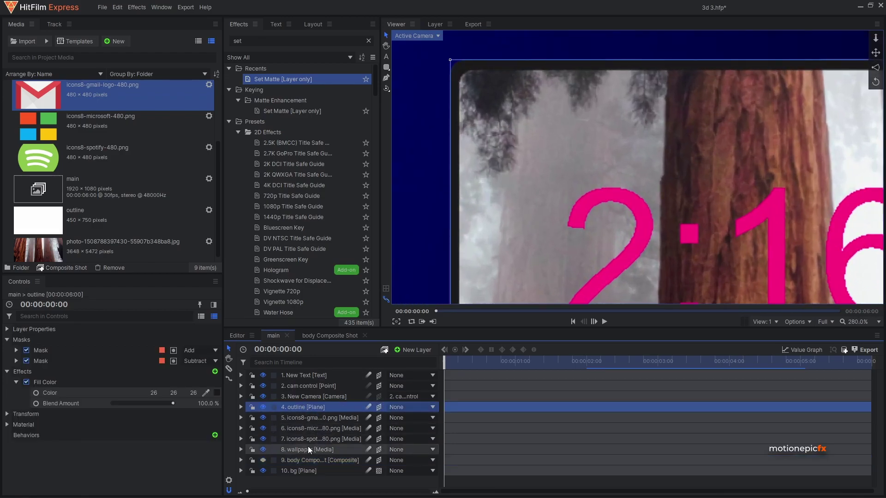
{"action": "left_click", "coordinate": [303, 462]}
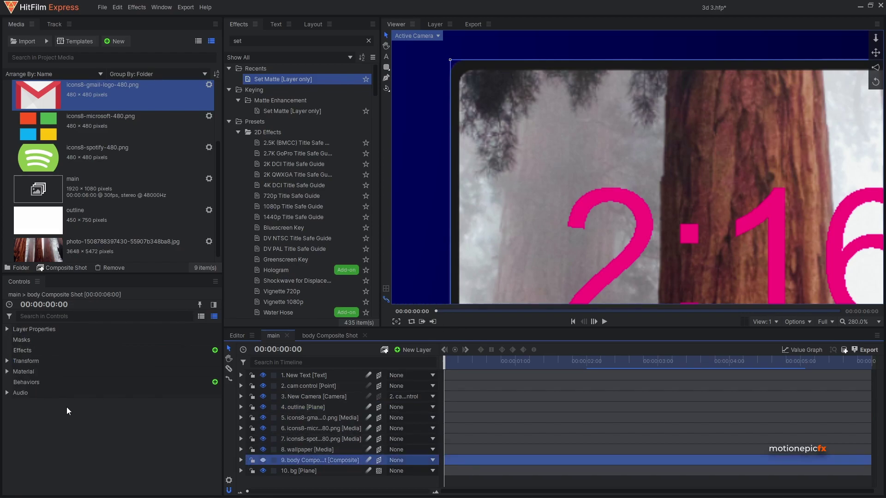
{"action": "left_click", "coordinate": [7, 362]}
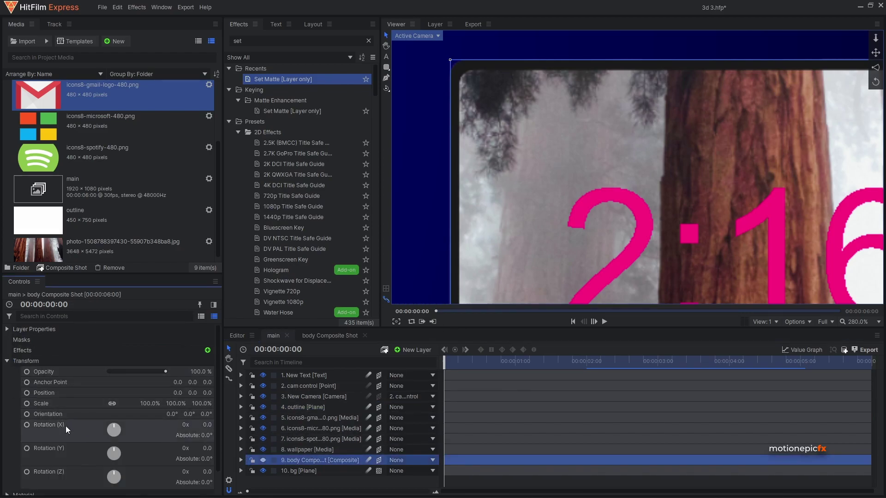
{"action": "left_click", "coordinate": [111, 404]}
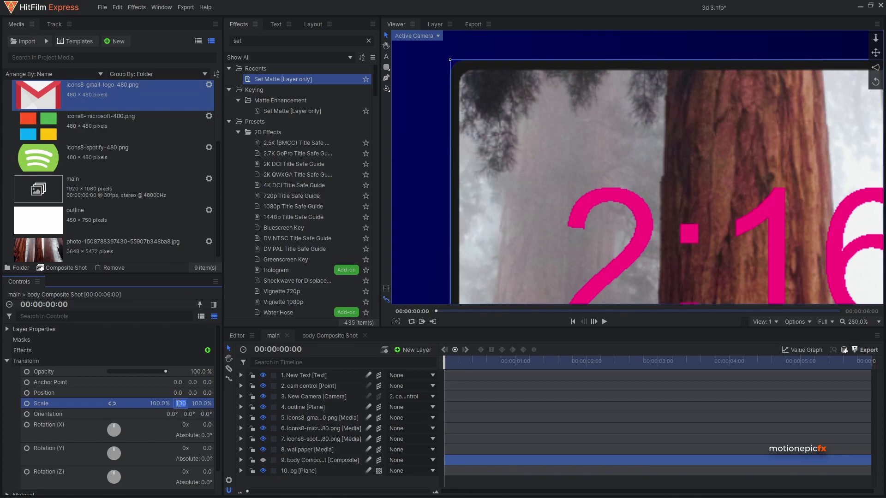
{"action": "key", "text": "Down"}
{"action": "key", "text": "Down"}
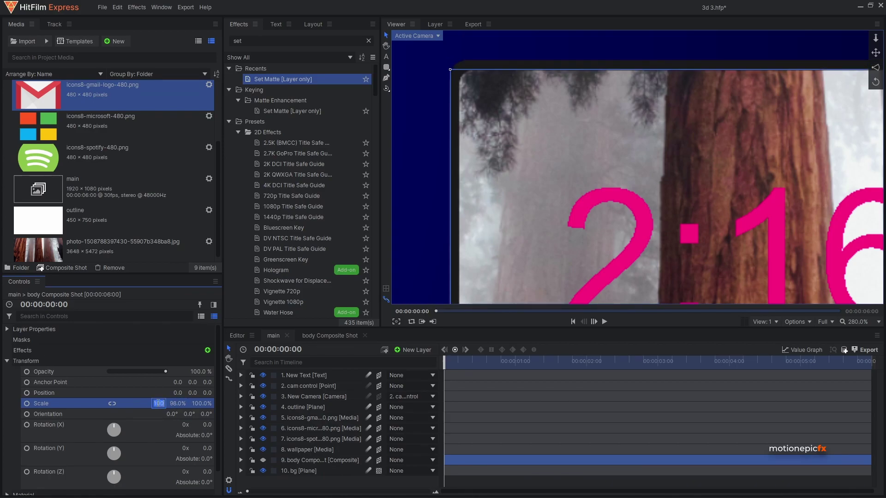
{"action": "key", "text": "Down"}
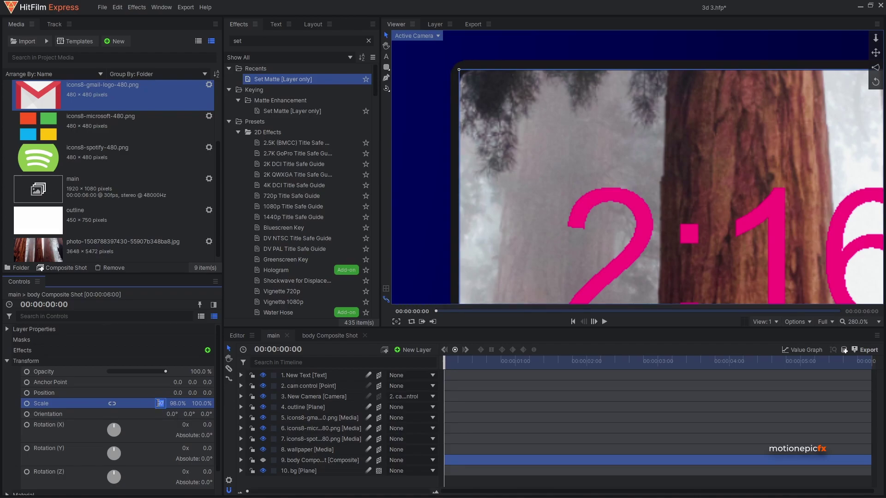
Step: Examine the text's matte edge around the two-second mark, briefly toggling the body Composite Shot layer's visibility
{"action": "left_click_drag", "start_coordinate": [505, 363], "coordinate": [584, 362]}
{"action": "scroll", "coordinate": [662, 224], "scroll_direction": "up", "scroll_amount": 3}
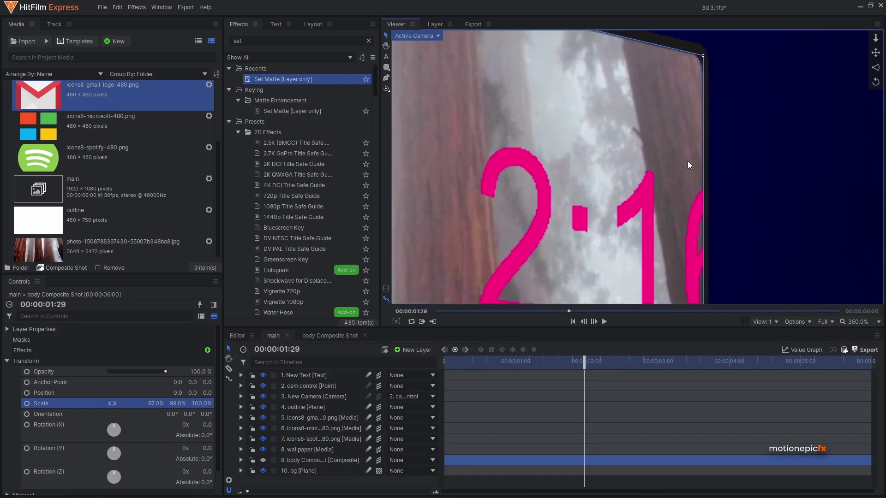
{"action": "left_click", "coordinate": [262, 460]}
{"action": "left_click", "coordinate": [262, 460]}
{"action": "left_click_drag", "start_coordinate": [585, 362], "coordinate": [587, 362]}
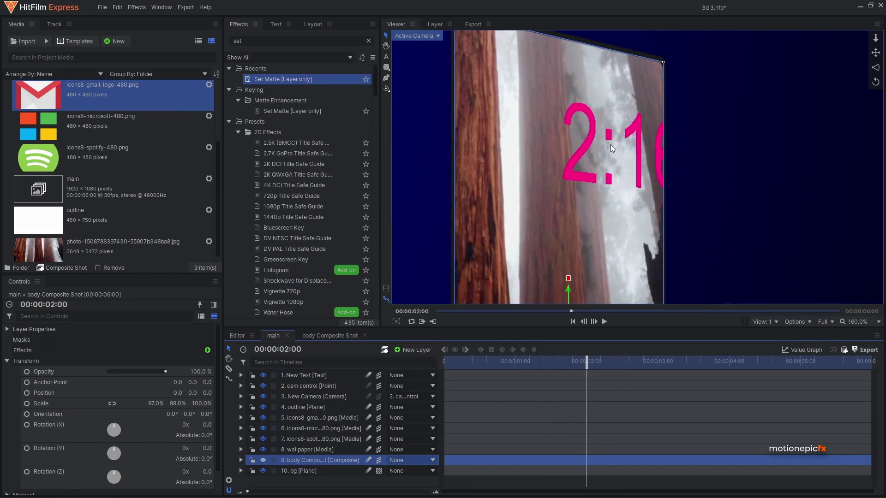
Step: Delete the Set Matte effect from the "2:16" text layer
{"action": "left_click", "coordinate": [301, 376]}
{"action": "left_click", "coordinate": [67, 404]}
{"action": "key", "text": "Delete"}
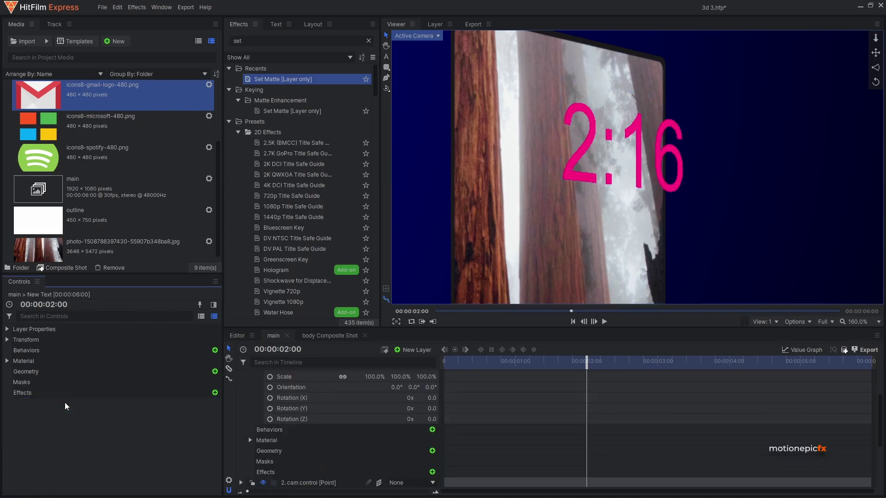
Step: Set the "2:16" text layer's Z position to 0 and play back the animation to check it
{"action": "scroll", "coordinate": [303, 428], "scroll_direction": "up", "scroll_amount": 2}
{"action": "left_click", "coordinate": [429, 418]}
{"action": "type", "text": "0"}
{"action": "key", "text": "Return"}
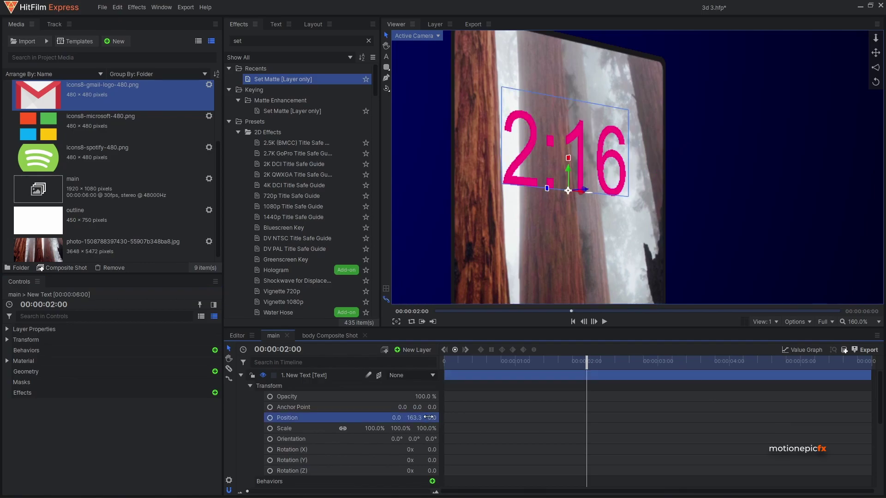
{"action": "scroll", "coordinate": [567, 192], "scroll_direction": "down", "scroll_amount": 3}
{"action": "left_click", "coordinate": [605, 322]}
{"action": "left_click", "coordinate": [241, 376]}
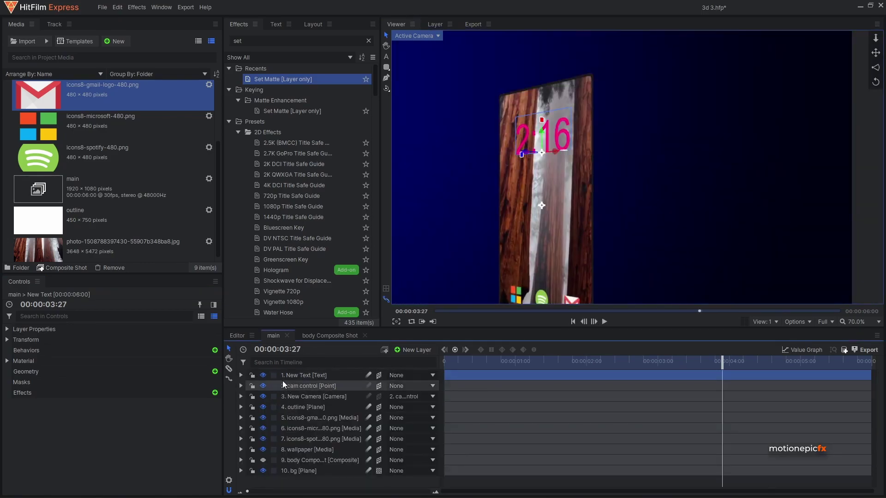
Step: Add the 1182 × 1773 media player controls image to the main composite shot, directly beneath the outline layer
{"action": "scroll", "coordinate": [73, 194], "scroll_direction": "down", "scroll_amount": 1}
{"action": "scroll", "coordinate": [83, 217], "scroll_direction": "up", "scroll_amount": 3}
{"action": "left_click", "coordinate": [65, 97]}
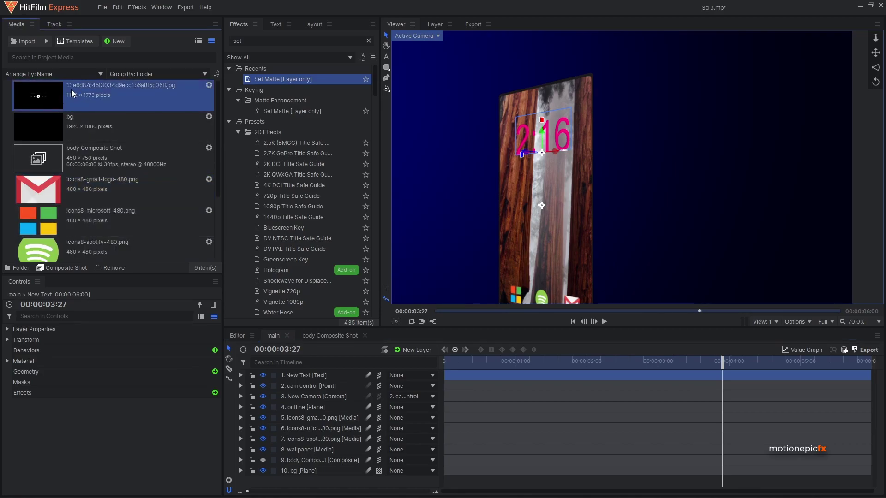
{"action": "left_click_drag", "start_coordinate": [71, 93], "coordinate": [304, 416]}
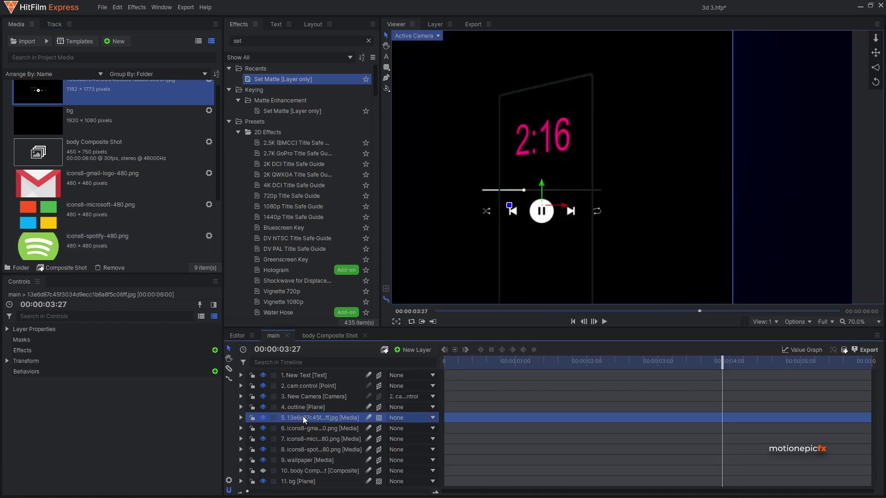
{"action": "scroll", "coordinate": [509, 132], "scroll_direction": "down", "scroll_amount": 3}
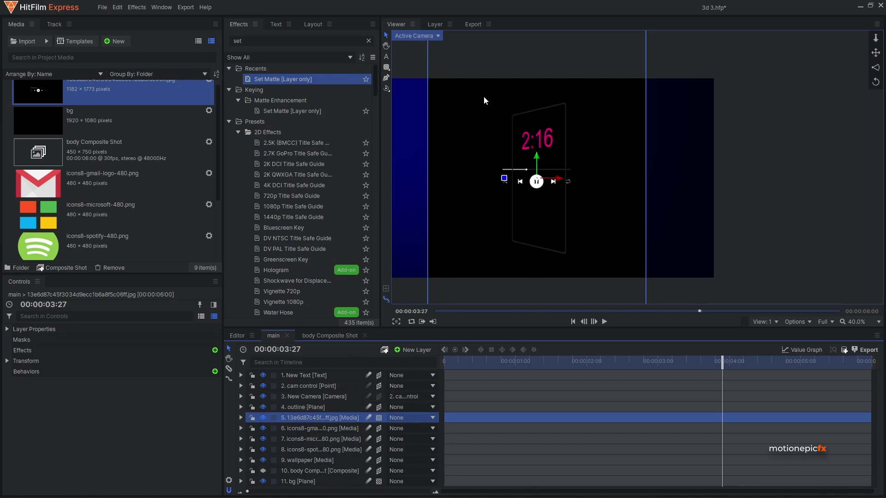
Step: Apply the Demult effect to the player controls image layer and convert it to a 3D plane
{"action": "double_click", "coordinate": [243, 41]}
{"action": "type", "text": "DEM"}
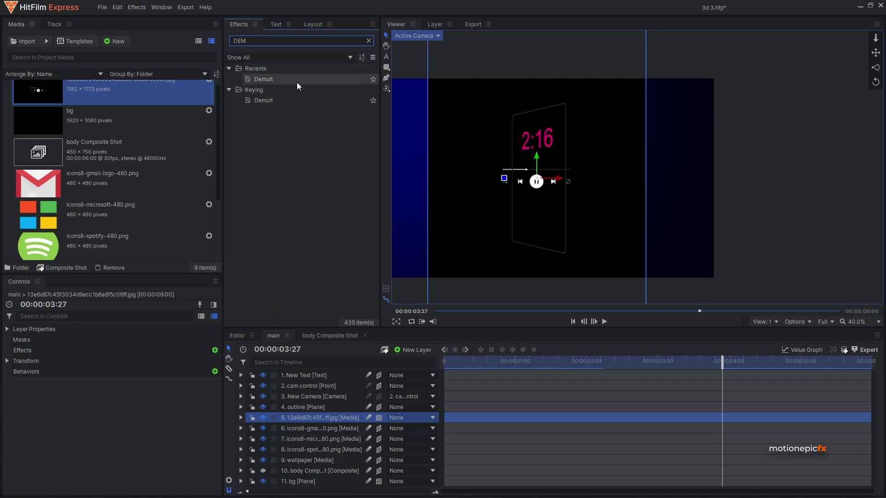
{"action": "double_click", "coordinate": [292, 79]}
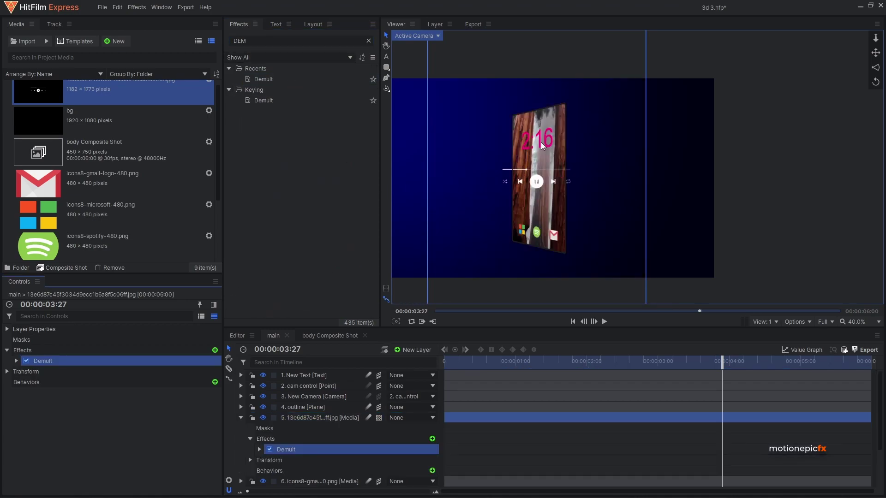
{"action": "left_click", "coordinate": [379, 418]}
{"action": "left_click", "coordinate": [385, 438]}
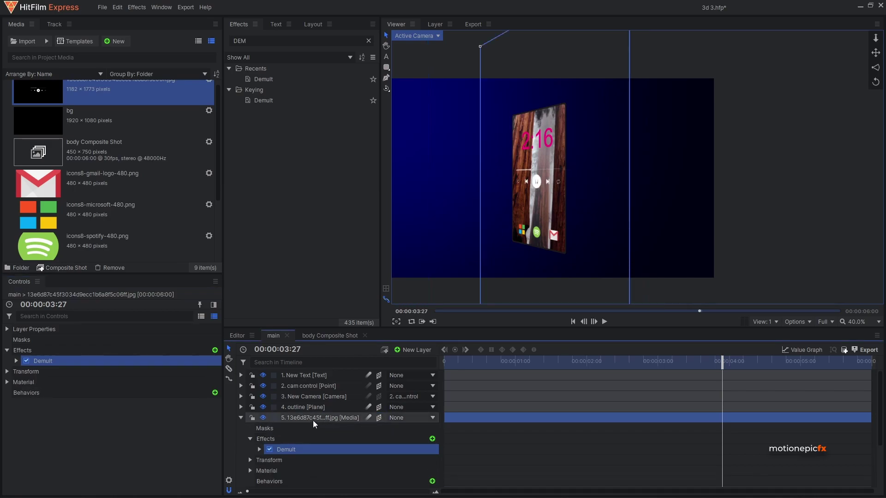
Step: Rename the player controls image layer as widget
{"action": "left_click", "coordinate": [312, 418]}
{"action": "left_click", "coordinate": [311, 417]}
{"action": "type", "text": "W"}
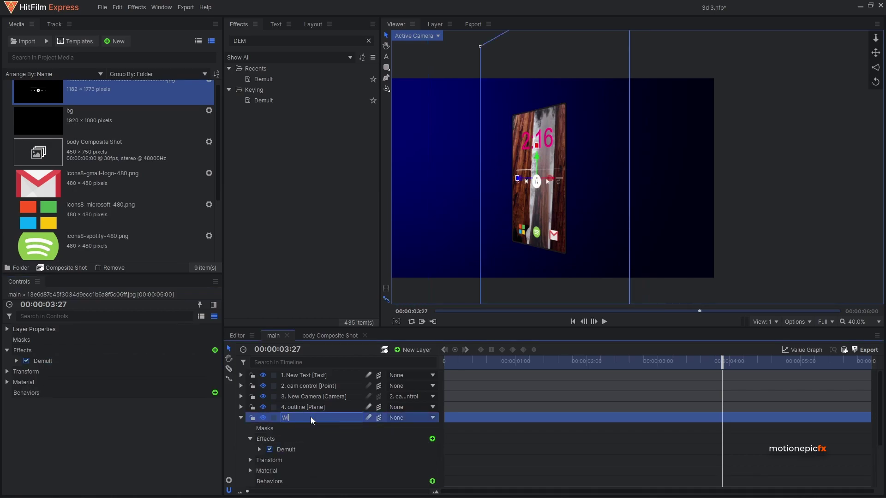
{"action": "type", "text": "IDGET"}
{"action": "key", "text": "Return"}
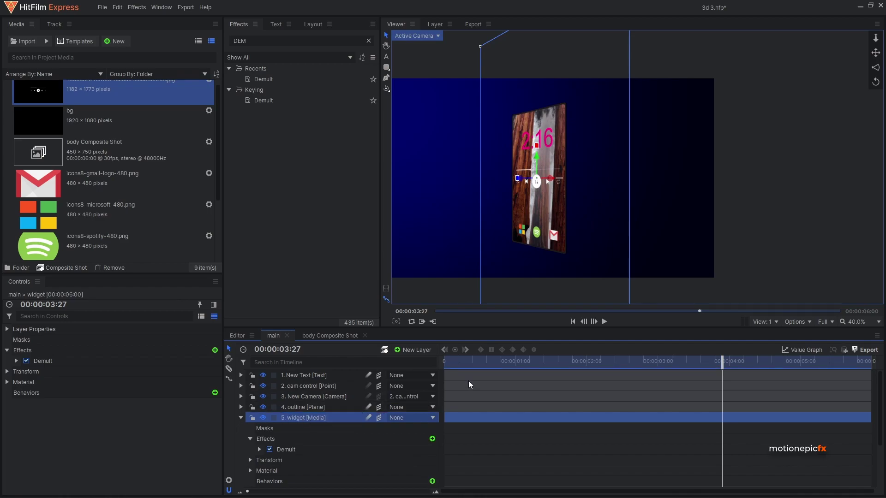
Step: Preview the animation, set the widget layer's Z position to -80 and scale it uniformly to 79%
{"action": "key", "text": "Home"}
{"action": "key", "text": "space"}
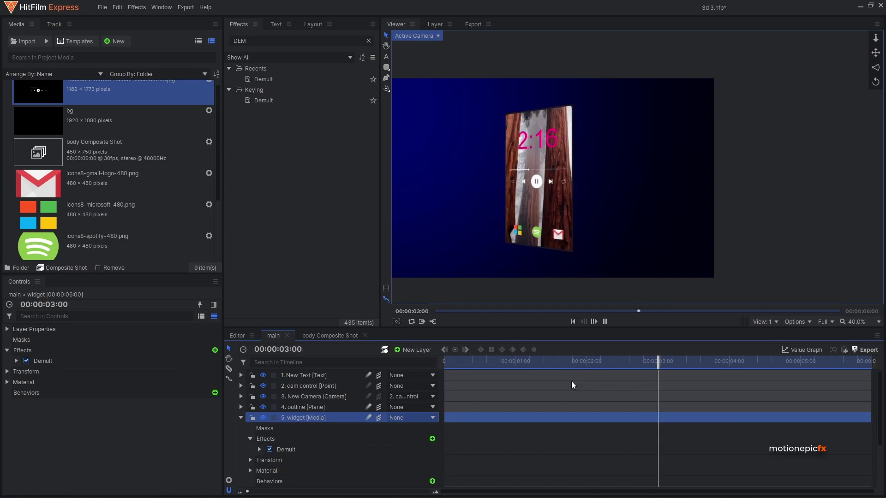
{"action": "key", "text": "space"}
{"action": "left_click", "coordinate": [250, 439]}
{"action": "left_click", "coordinate": [250, 449]}
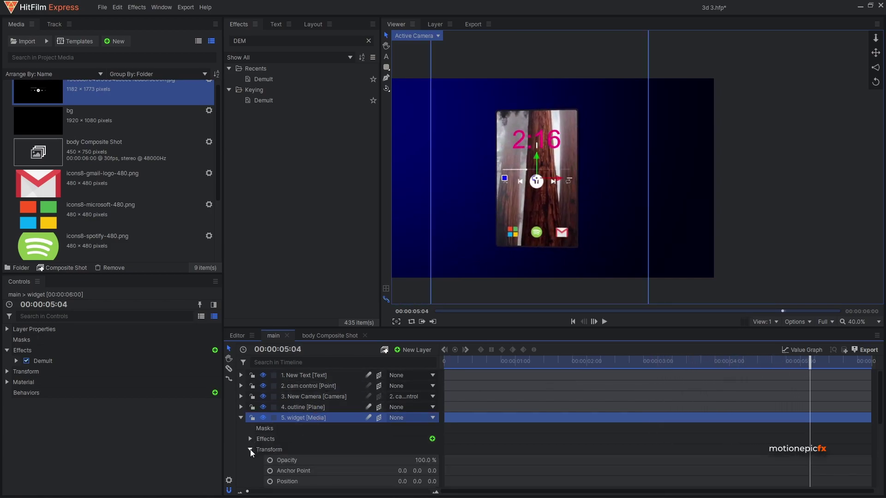
{"action": "scroll", "coordinate": [340, 466], "scroll_direction": "down", "scroll_amount": 1}
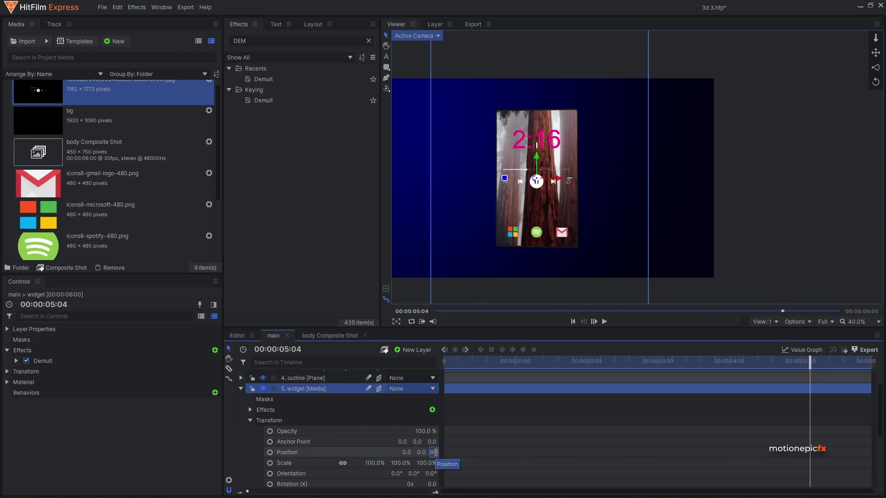
{"action": "left_click_drag", "start_coordinate": [433, 452], "coordinate": [402, 463]}
Step: Set the widget layer's Z position to -100 and play back the animation to check it against the phone's edge
{"action": "key", "text": "Home"}
{"action": "key", "text": "space"}
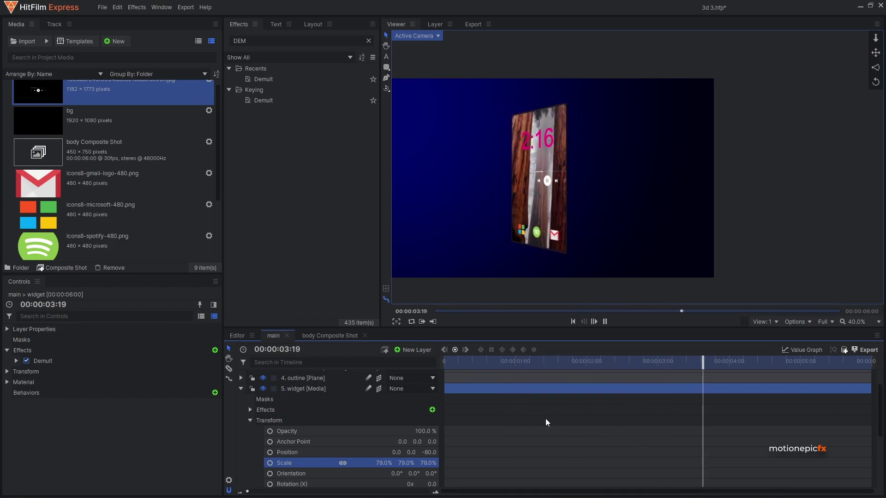
{"action": "key", "text": "space"}
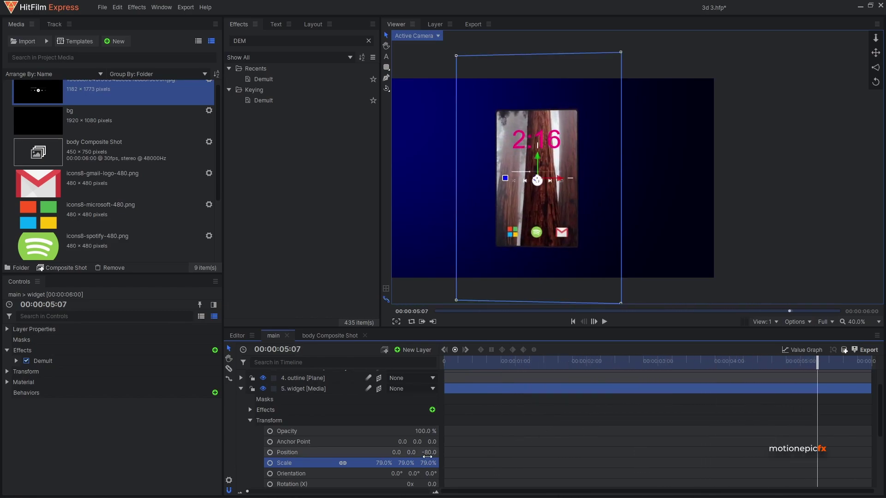
{"action": "left_click_drag", "start_coordinate": [428, 454], "coordinate": [429, 454]}
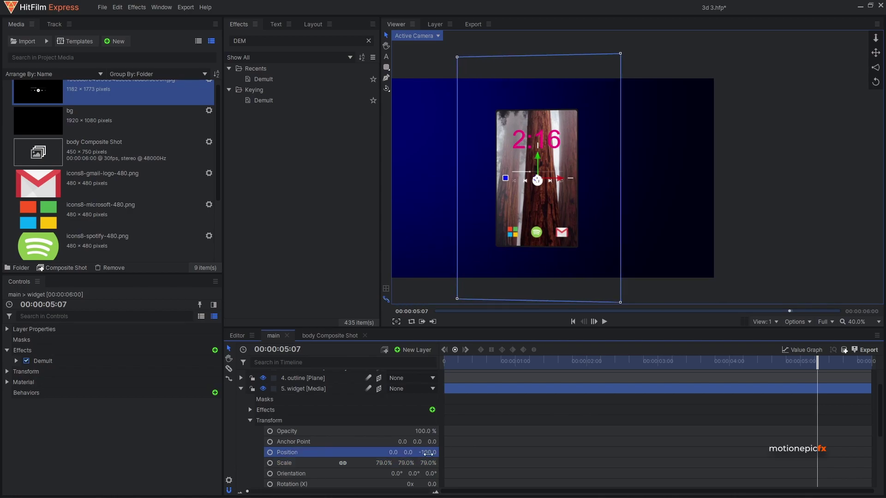
{"action": "left_click_drag", "start_coordinate": [463, 363], "coordinate": [445, 365]}
{"action": "scroll", "coordinate": [544, 183], "scroll_direction": "up", "scroll_amount": 2}
{"action": "key", "text": "space"}
{"action": "key", "text": "space"}
{"action": "scroll", "coordinate": [475, 164], "scroll_direction": "up", "scroll_amount": 3}
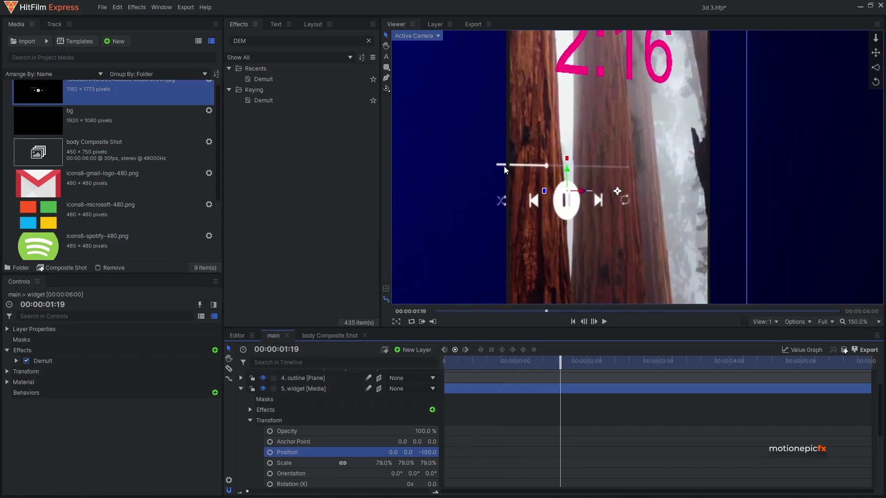
Step: Apply Set Matte to the widget layer with body Composite Shot as source, Subtract blend and Invert enabled
{"action": "left_click", "coordinate": [241, 389]}
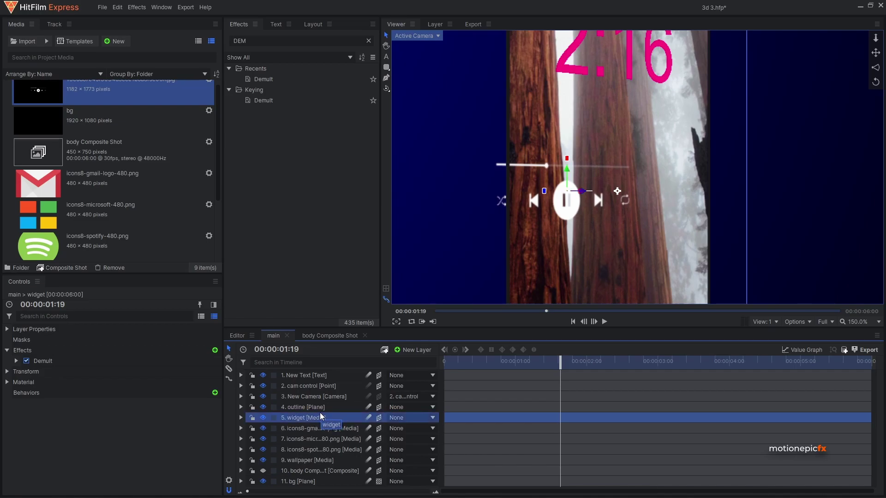
{"action": "double_click", "coordinate": [257, 41]}
{"action": "type", "text": "set"}
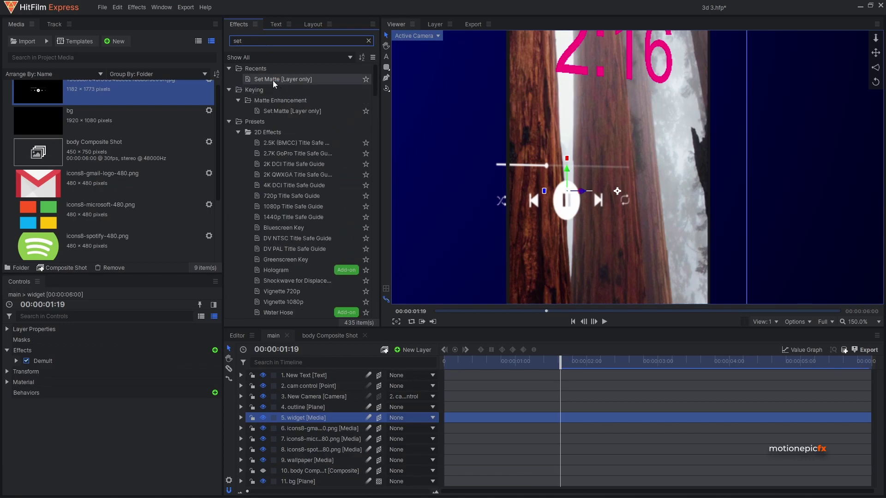
{"action": "double_click", "coordinate": [273, 81]}
{"action": "left_click", "coordinate": [17, 372]}
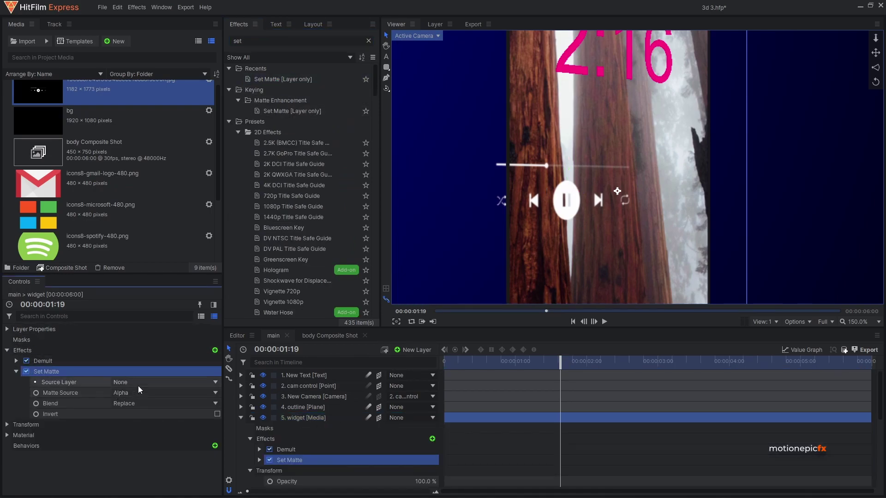
{"action": "left_click", "coordinate": [141, 386]}
{"action": "left_click", "coordinate": [141, 358]}
{"action": "left_click", "coordinate": [135, 403]}
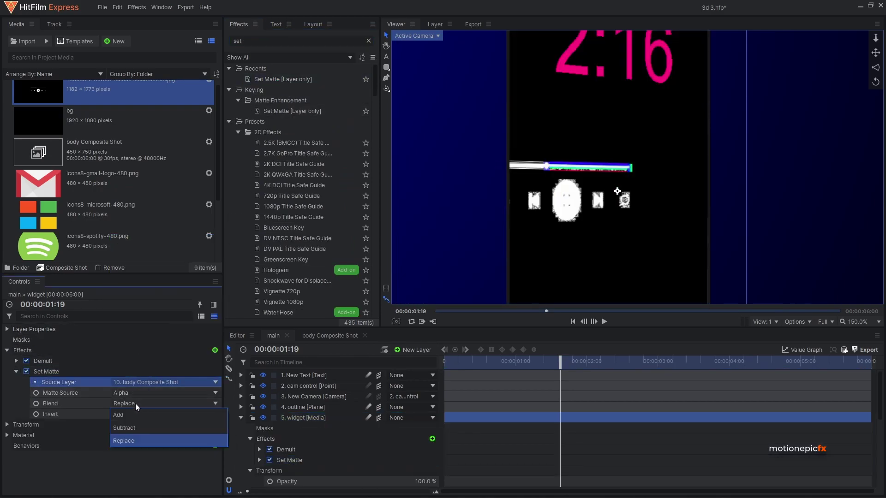
{"action": "left_click", "coordinate": [131, 427]}
{"action": "left_click", "coordinate": [217, 414]}
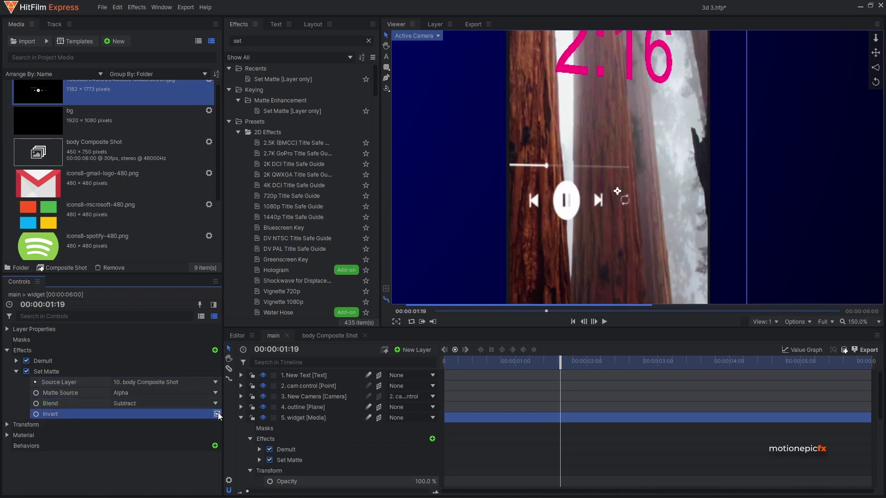
Step: Play the animation and examine how the matted widget sits within the phone, first close up and with the whole frame in view
{"action": "left_click", "coordinate": [446, 364]}
{"action": "key", "text": "space"}
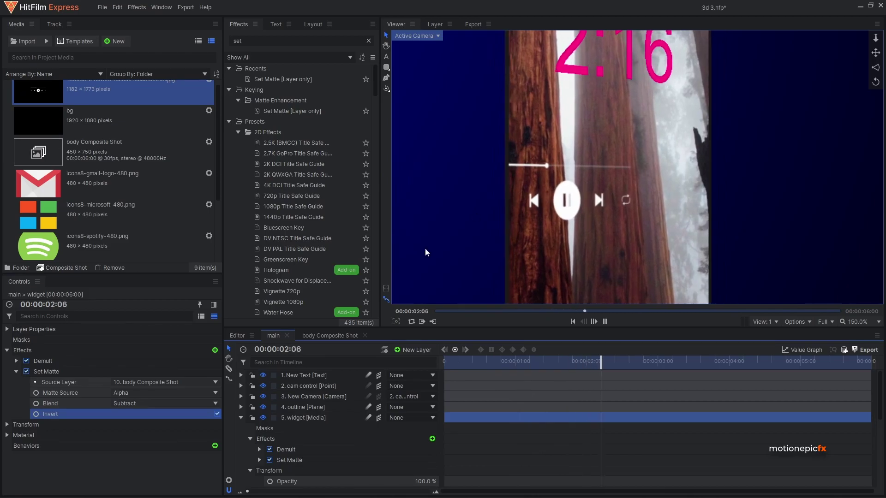
{"action": "key", "text": "space"}
{"action": "left_click", "coordinate": [242, 418]}
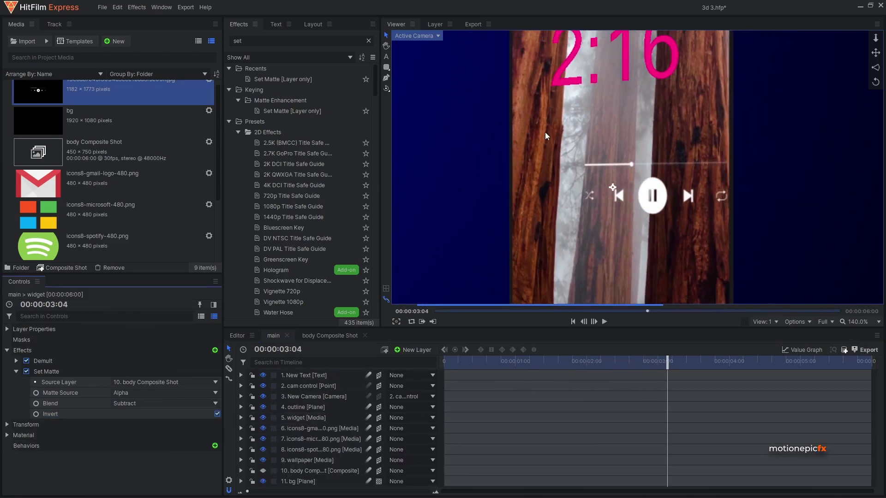
{"action": "scroll", "coordinate": [544, 132], "scroll_direction": "down", "scroll_amount": 2}
{"action": "key", "text": "Home"}
{"action": "scroll", "coordinate": [538, 210], "scroll_direction": "down", "scroll_amount": 2}
{"action": "key", "text": "space"}
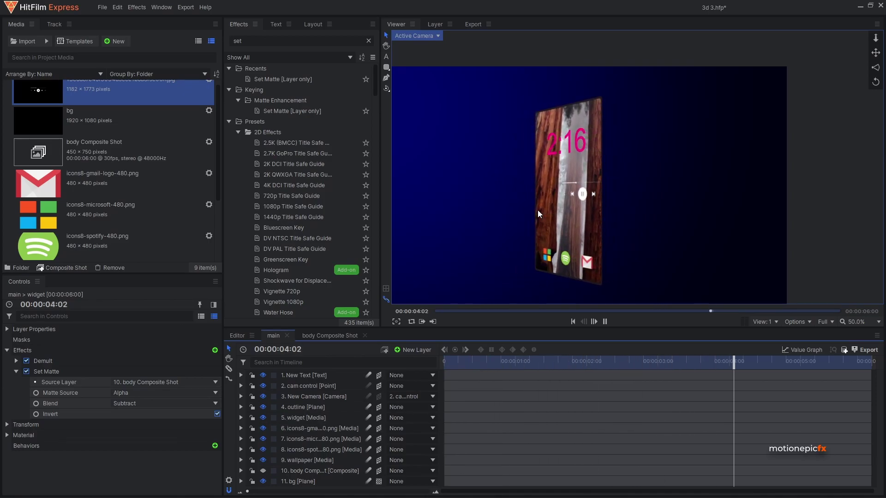
{"action": "key", "text": "space"}
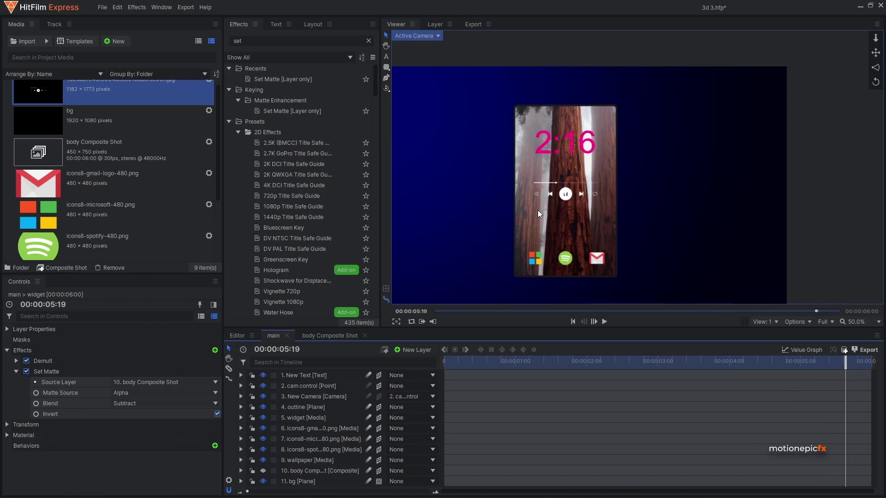
Step: Return to the start of the timeline, add the bg plane as the uppermost layer and rename it shine
{"action": "left_click_drag", "start_coordinate": [480, 365], "coordinate": [380, 354]}
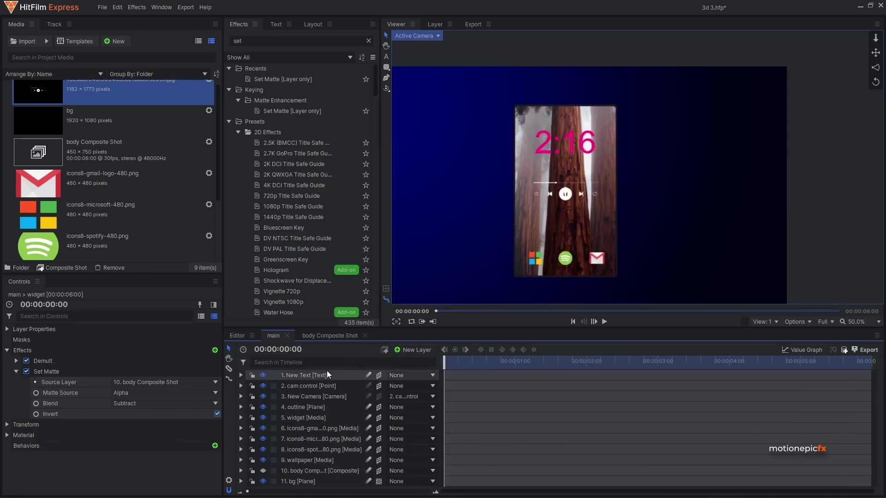
{"action": "scroll", "coordinate": [56, 120], "scroll_direction": "up", "scroll_amount": 1}
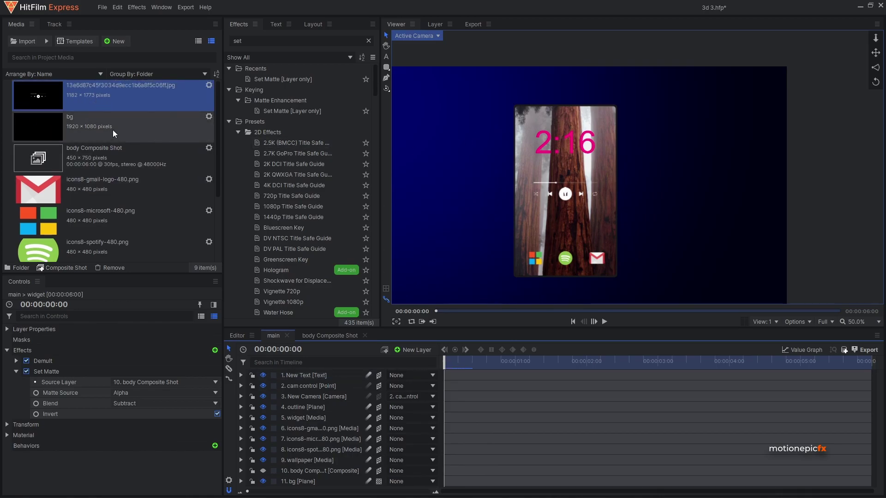
{"action": "left_click", "coordinate": [58, 132]}
{"action": "left_click_drag", "start_coordinate": [215, 301], "coordinate": [314, 375]}
{"action": "double_click", "coordinate": [315, 374]}
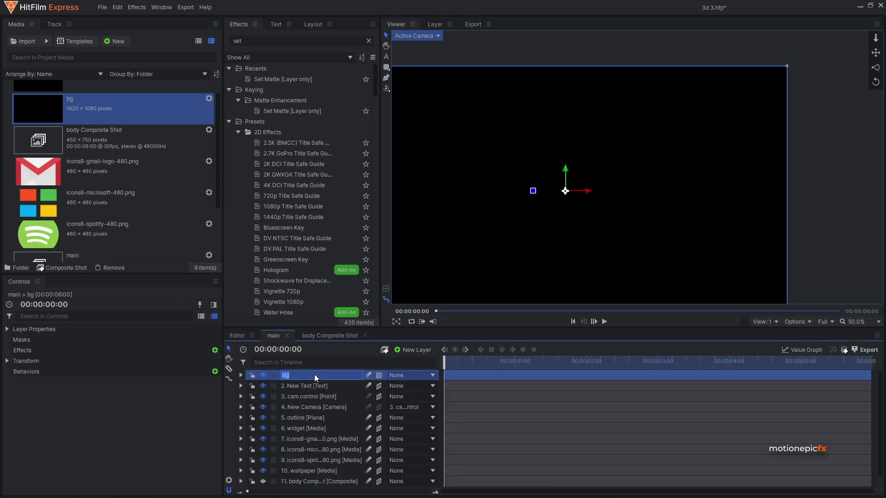
{"action": "type", "text": "shine"}
{"action": "key", "text": "Return"}
Step: Apply the Fill Color effect to the shine layer
{"action": "double_click", "coordinate": [244, 41]}
{"action": "type", "text": "ff"}
{"action": "type", "text": "i"}
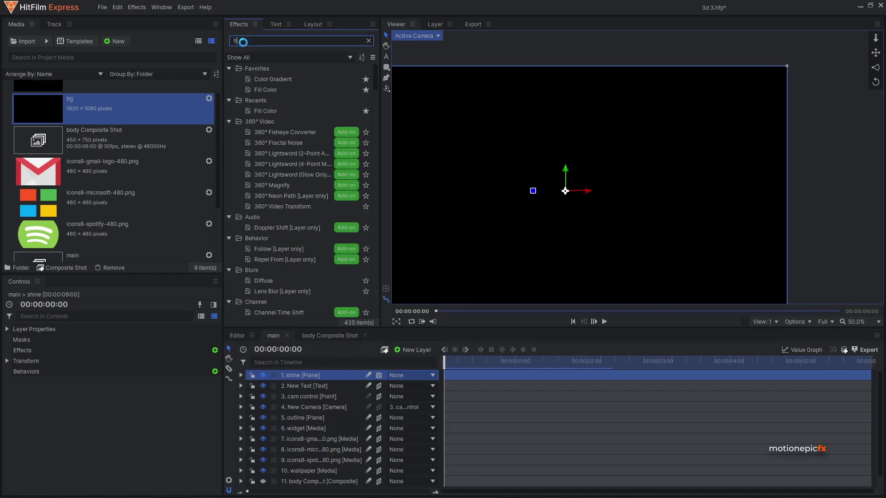
{"action": "double_click", "coordinate": [285, 77]}
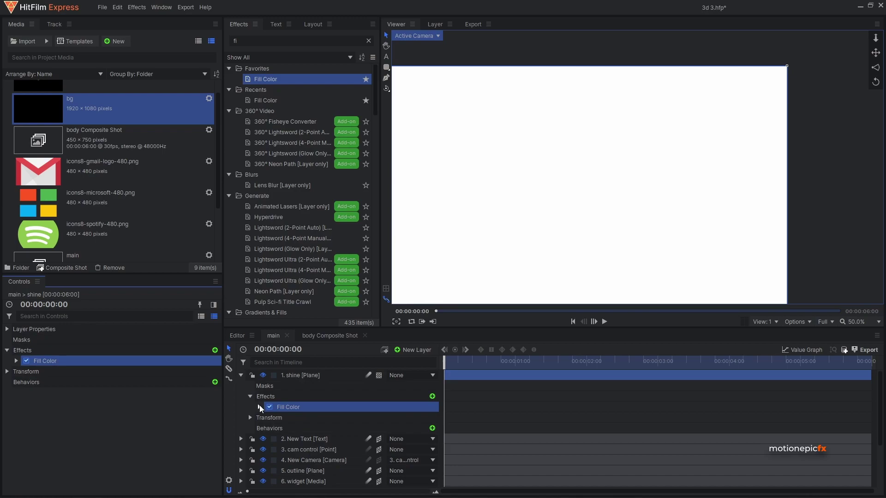
Step: Add a rectangular mask covering the whole frame to the shine layer
{"action": "scroll", "coordinate": [490, 159], "scroll_direction": "down", "scroll_amount": 2}
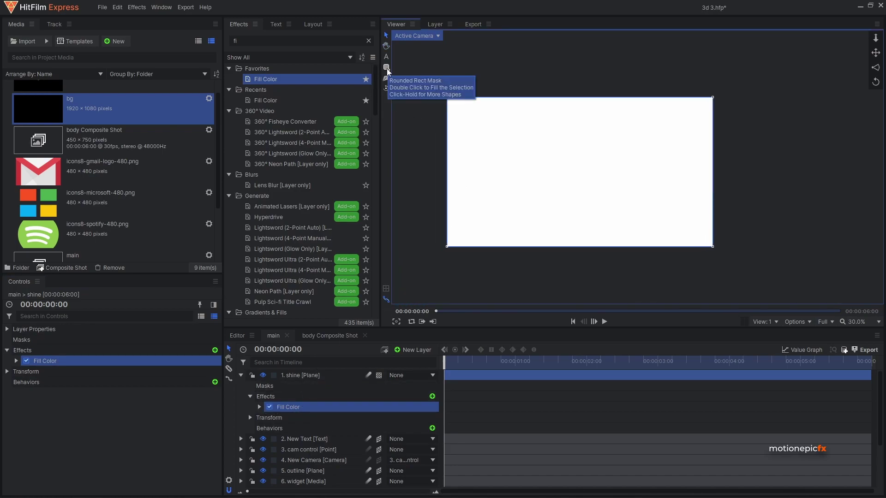
{"action": "left_click_drag", "start_coordinate": [387, 68], "coordinate": [402, 78]}
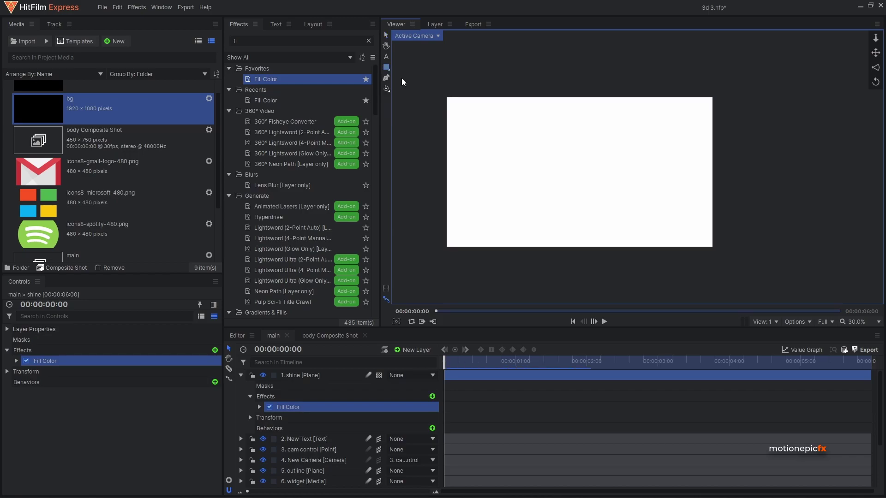
{"action": "double_click", "coordinate": [386, 68]}
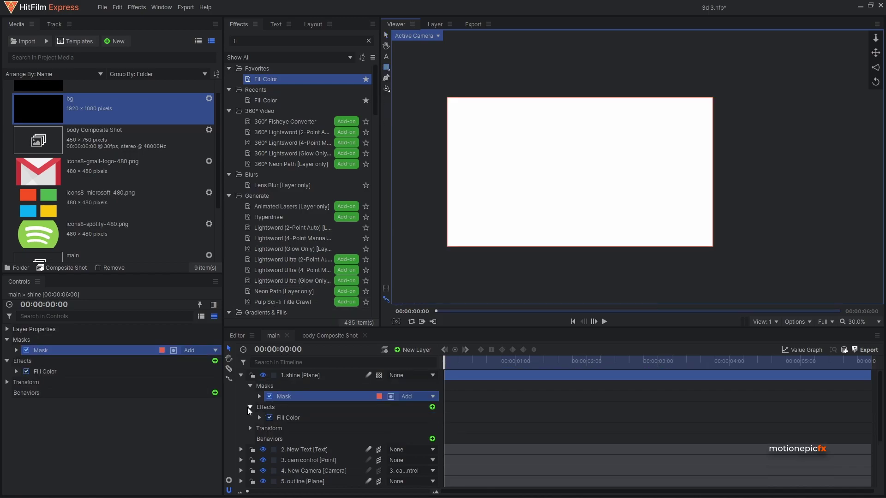
Step: Unlink the shine mask's scale and set it to 3% wide and about 147% high, making a narrow strip
{"action": "left_click", "coordinate": [250, 407]}
{"action": "left_click", "coordinate": [259, 397]}
{"action": "left_click", "coordinate": [269, 418]}
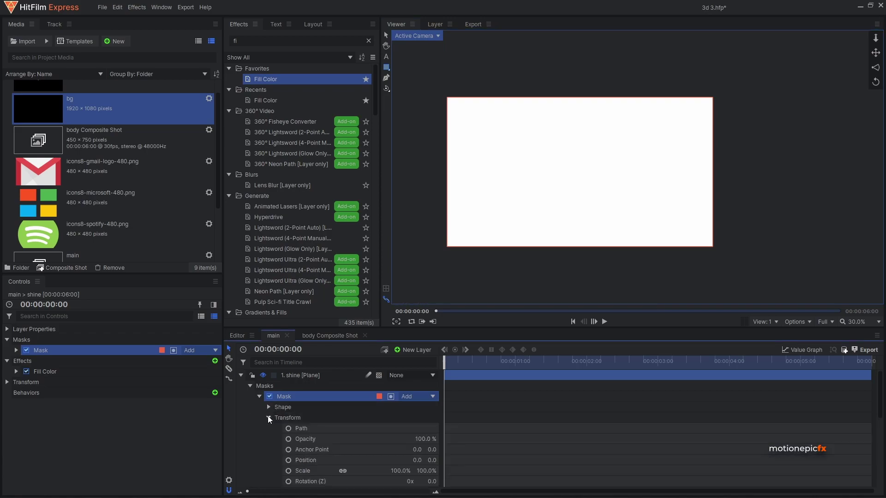
{"action": "left_click", "coordinate": [345, 471]}
{"action": "left_click_drag", "start_coordinate": [400, 472], "coordinate": [355, 472]}
{"action": "left_click", "coordinate": [406, 471]}
{"action": "type", "text": "3"}
{"action": "key", "text": "Return"}
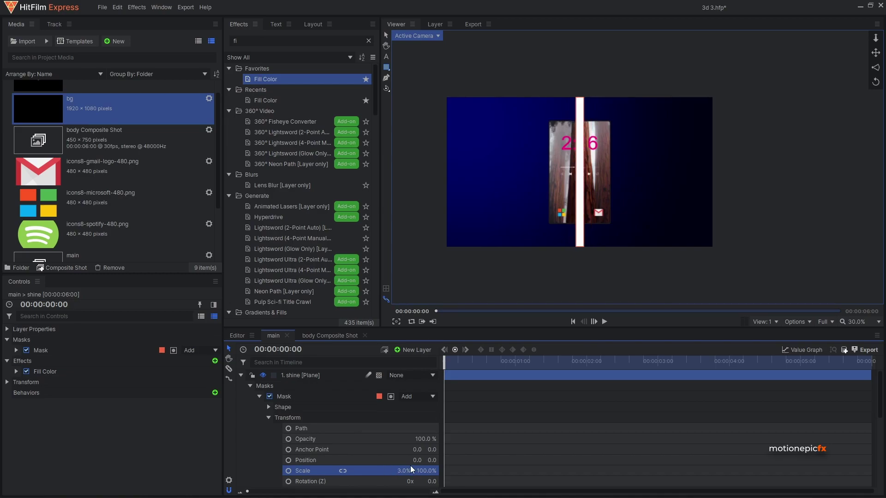
{"action": "left_click_drag", "start_coordinate": [418, 470], "coordinate": [418, 469]}
Step: Rotate the shine mask to 40 degrees and set its feather strength to 64 px
{"action": "scroll", "coordinate": [396, 453], "scroll_direction": "down", "scroll_amount": 3}
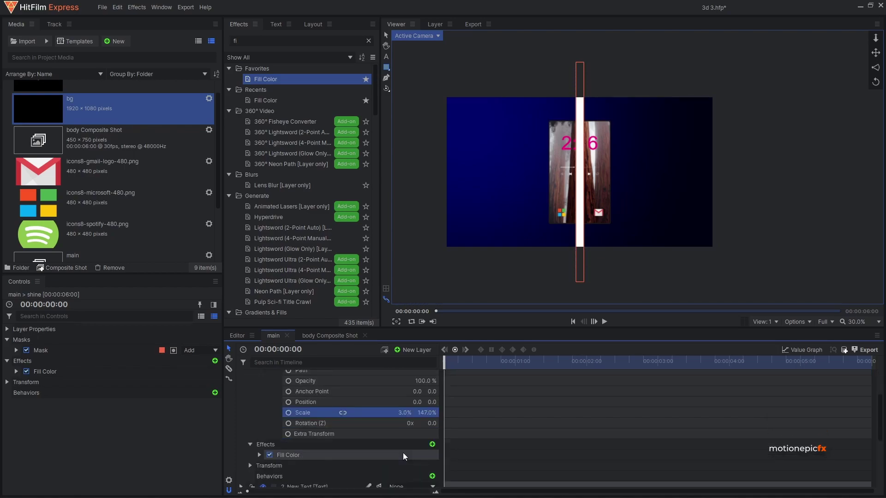
{"action": "left_click_drag", "start_coordinate": [432, 424], "coordinate": [436, 423]}
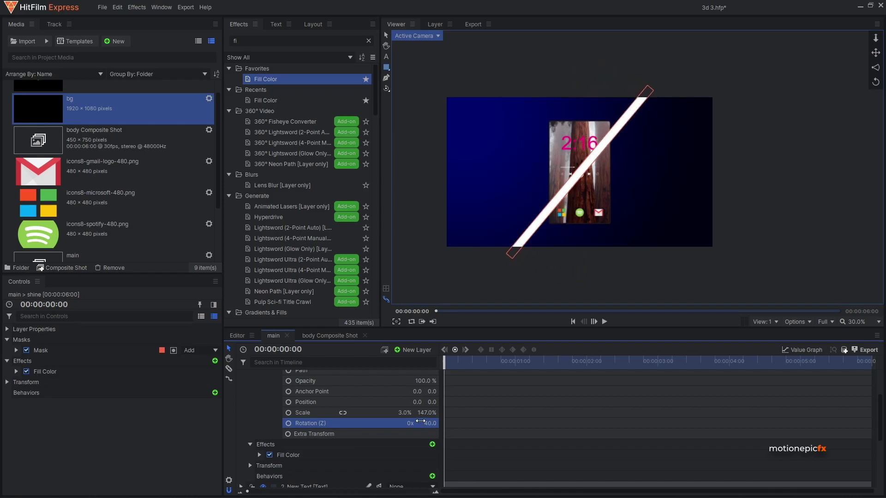
{"action": "scroll", "coordinate": [374, 425], "scroll_direction": "up", "scroll_amount": 3}
{"action": "left_click", "coordinate": [269, 408]}
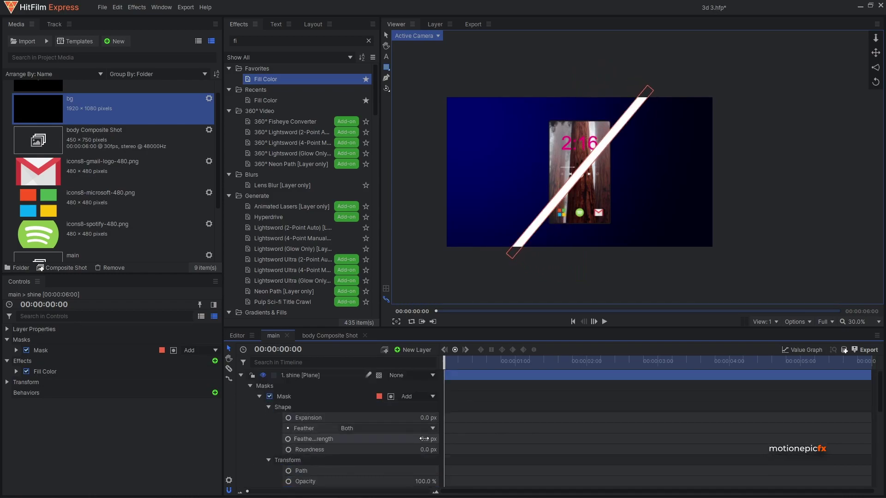
{"action": "left_click_drag", "start_coordinate": [425, 439], "coordinate": [432, 440]}
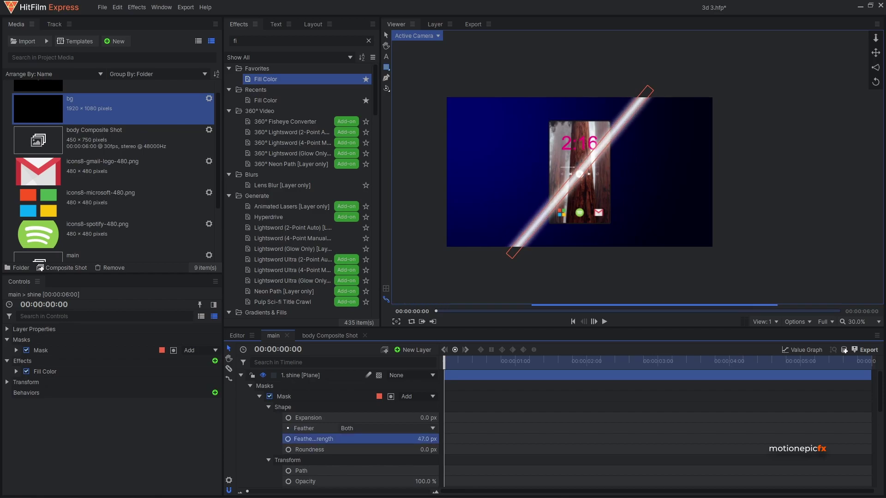
Step: Set the shine layer's blend mode to Soft Light and inspect the phone close up
{"action": "right_click", "coordinate": [314, 377]}
{"action": "mouse_move", "coordinate": [386, 115]}
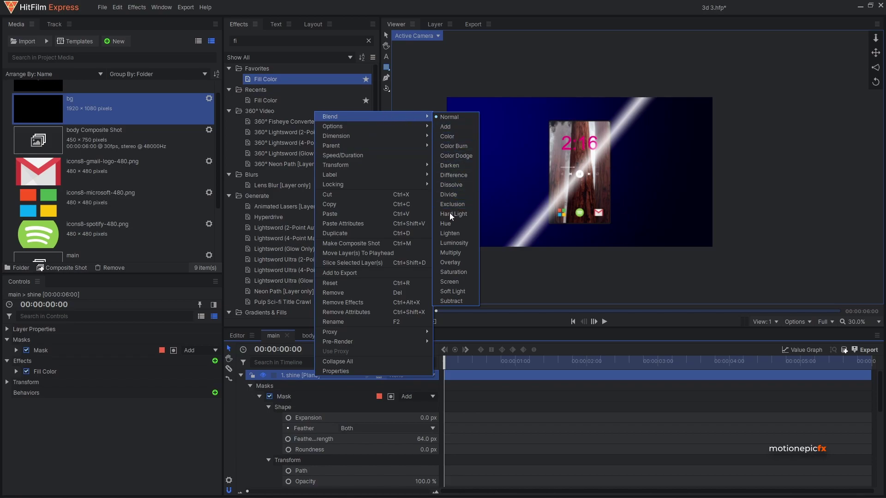
{"action": "left_click", "coordinate": [457, 293]}
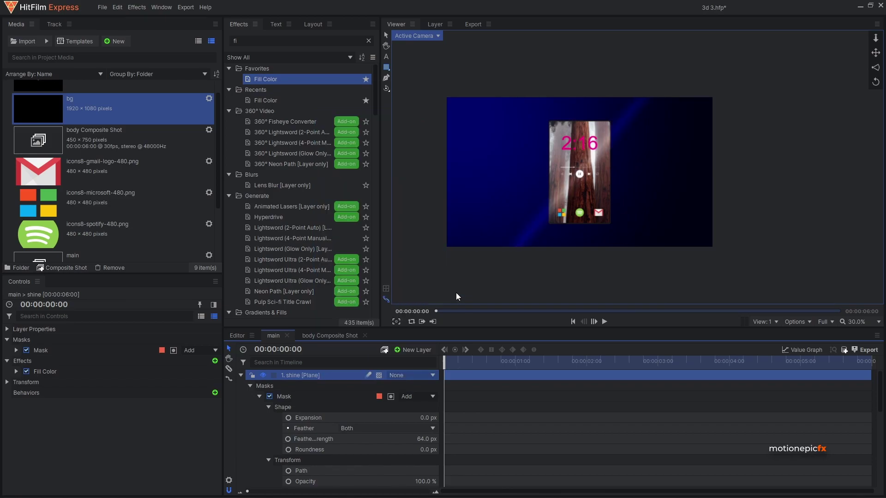
{"action": "scroll", "coordinate": [595, 125], "scroll_direction": "up", "scroll_amount": 4}
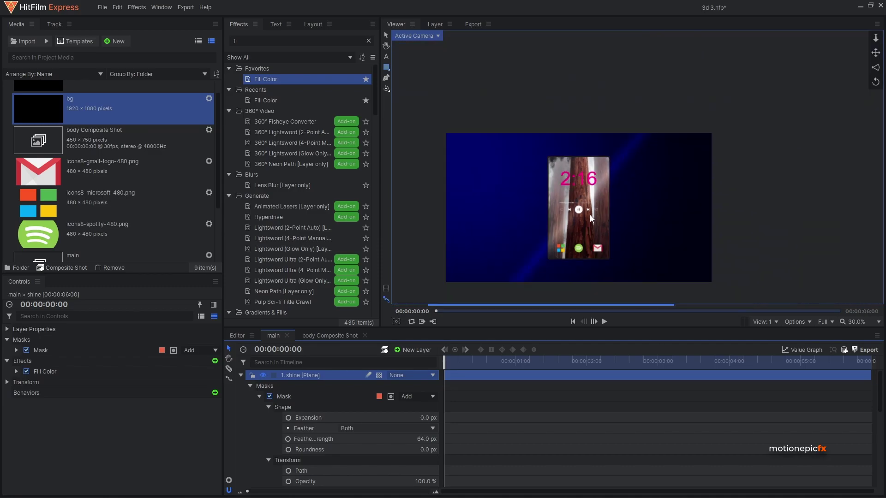
{"action": "scroll", "coordinate": [586, 216], "scroll_direction": "up", "scroll_amount": 2}
{"action": "scroll", "coordinate": [556, 237], "scroll_direction": "down", "scroll_amount": 2}
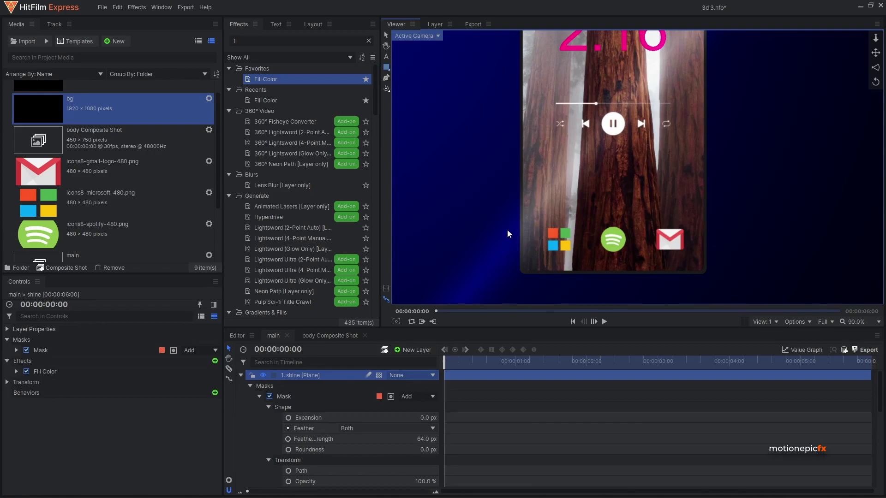
Step: Find the Set Matte effect and apply it to the shine layer
{"action": "left_click", "coordinate": [240, 376]}
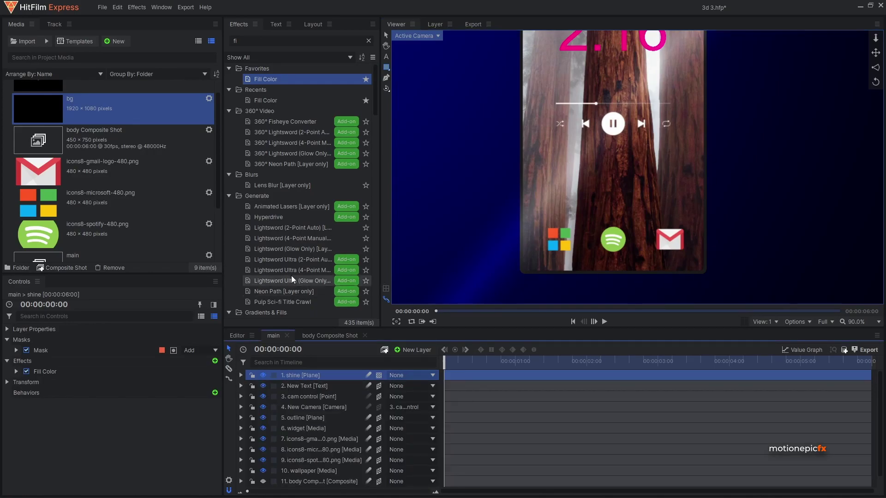
{"action": "double_click", "coordinate": [258, 42]}
{"action": "type", "text": "set"}
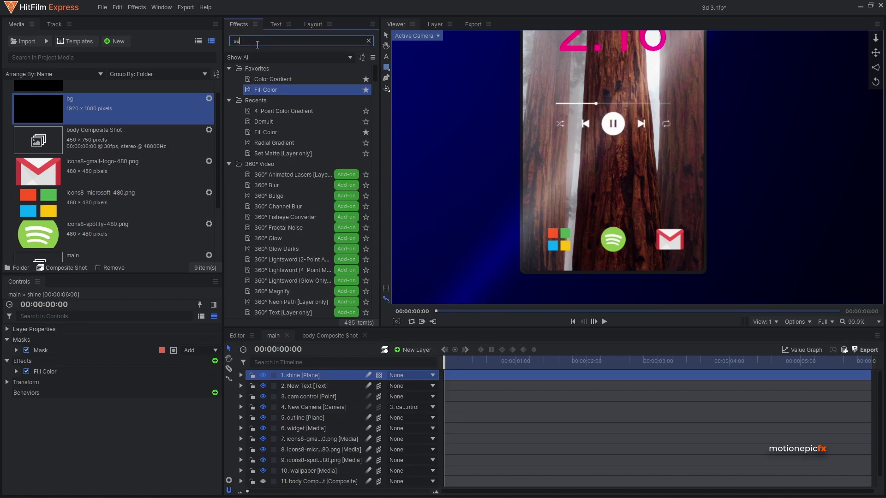
{"action": "double_click", "coordinate": [266, 79]}
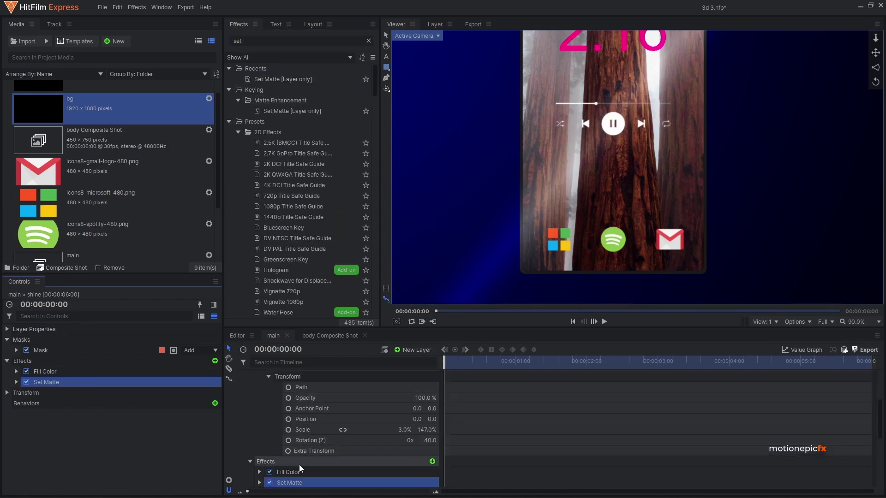
Step: Configure the shine layer's Set Matte with body Composite Shot as source, Subtract blend and Invert enabled
{"action": "left_click", "coordinate": [17, 382]}
{"action": "left_click", "coordinate": [123, 393]}
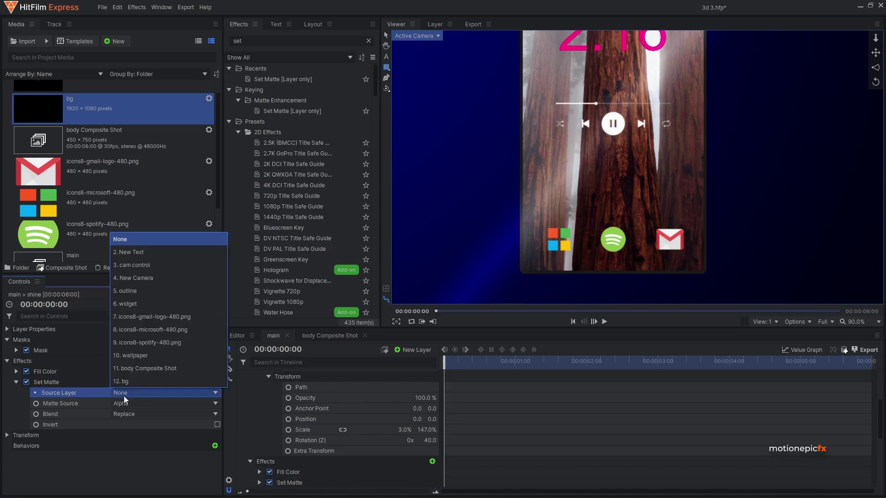
{"action": "left_click", "coordinate": [141, 371]}
{"action": "left_click", "coordinate": [130, 414]}
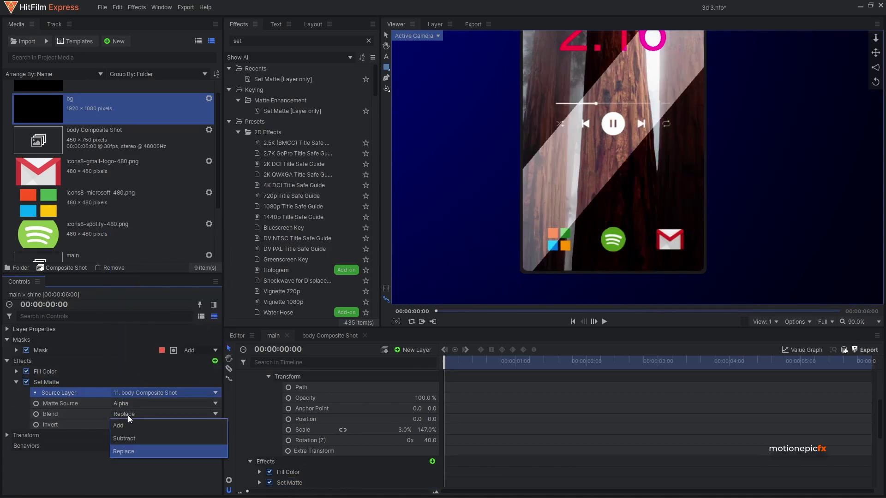
{"action": "left_click", "coordinate": [132, 438]}
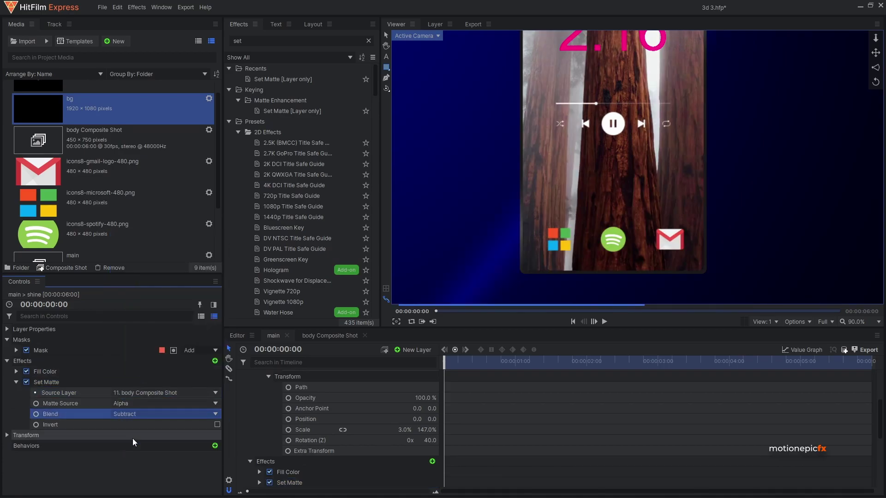
{"action": "left_click", "coordinate": [217, 424]}
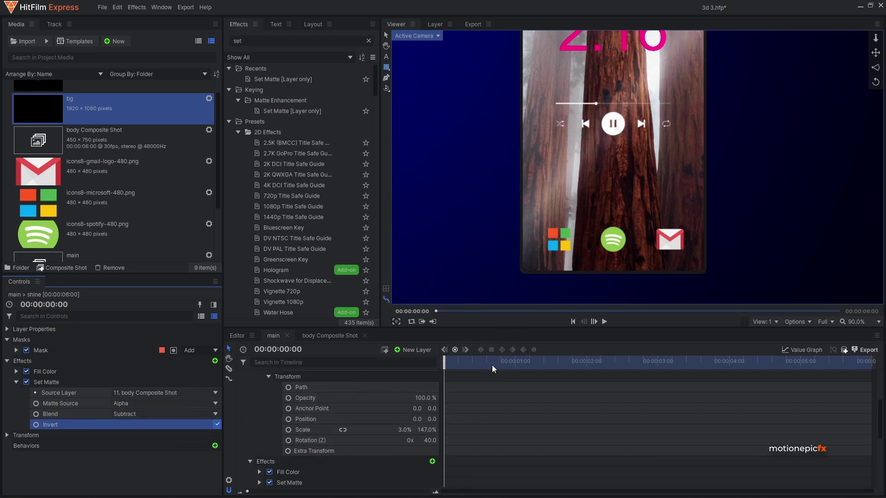
{"action": "scroll", "coordinate": [515, 227], "scroll_direction": "down", "scroll_amount": 5}
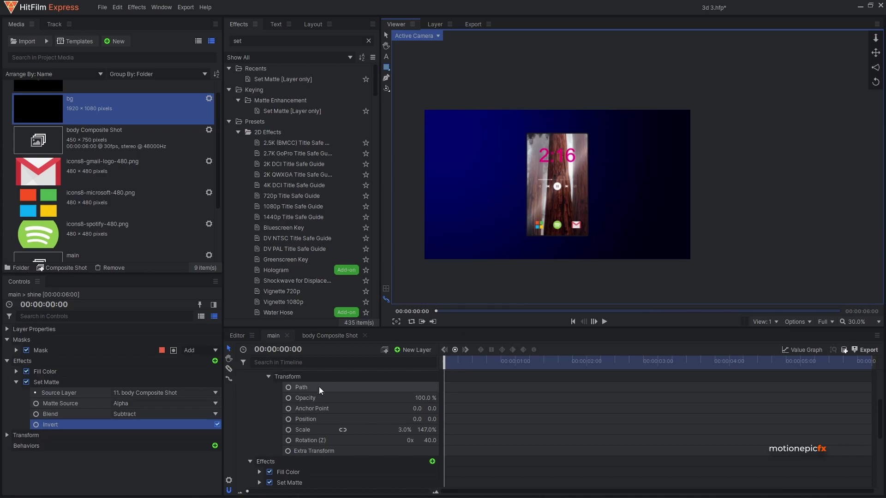
{"action": "left_click", "coordinate": [288, 419]}
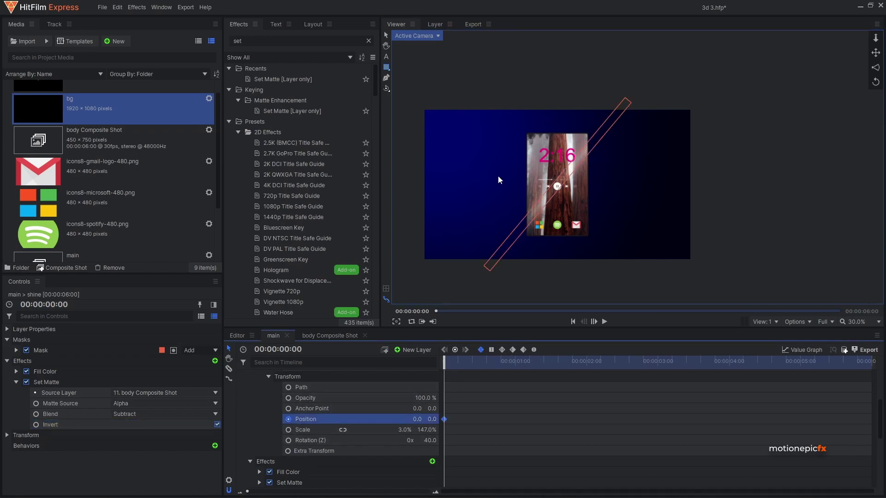
{"action": "left_click", "coordinate": [386, 35]}
{"action": "left_click", "coordinate": [587, 362]}
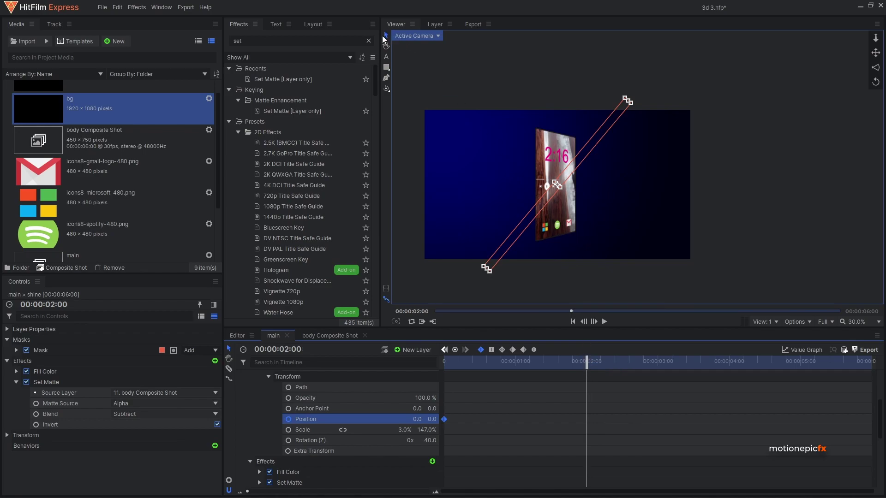
{"action": "scroll", "coordinate": [319, 444], "scroll_direction": "up", "scroll_amount": 3}
{"action": "left_click", "coordinate": [241, 375]}
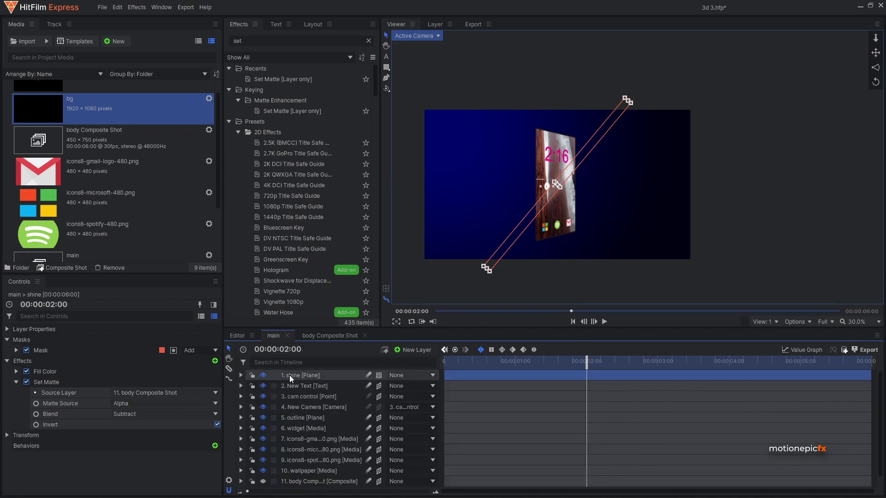
{"action": "left_click", "coordinate": [287, 375]}
{"action": "left_click", "coordinate": [241, 375]}
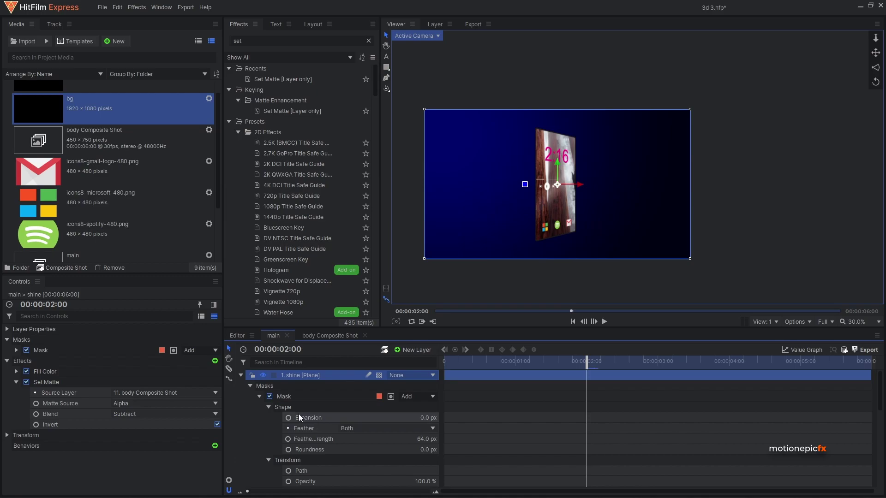
{"action": "left_click", "coordinate": [269, 407]}
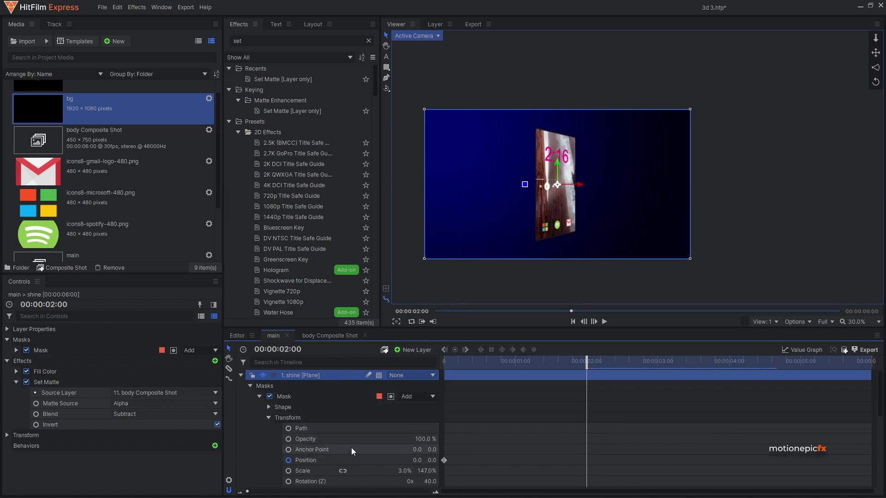
{"action": "left_click", "coordinate": [329, 461]}
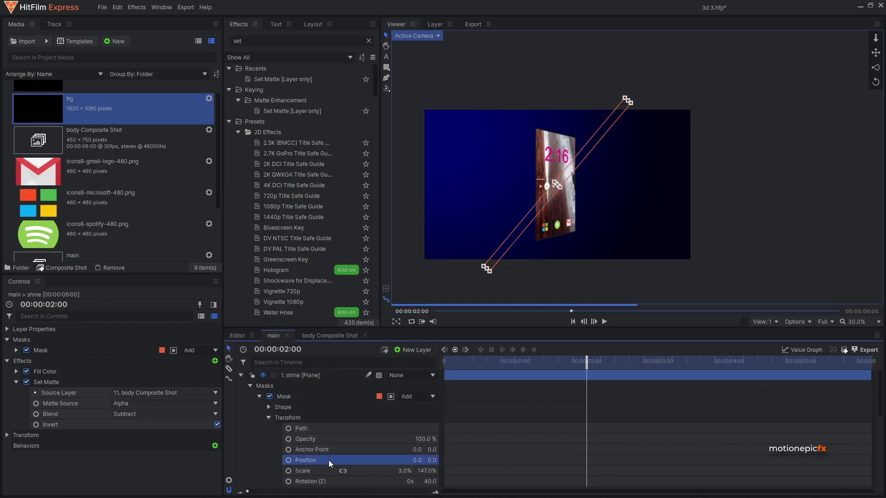
Step: Enable keyframing for the shine layer's own Position at 00:00:00:00, and at 00:00:02:00 move the layer left past the phone
{"action": "left_click", "coordinate": [259, 396]}
{"action": "left_click", "coordinate": [250, 386]}
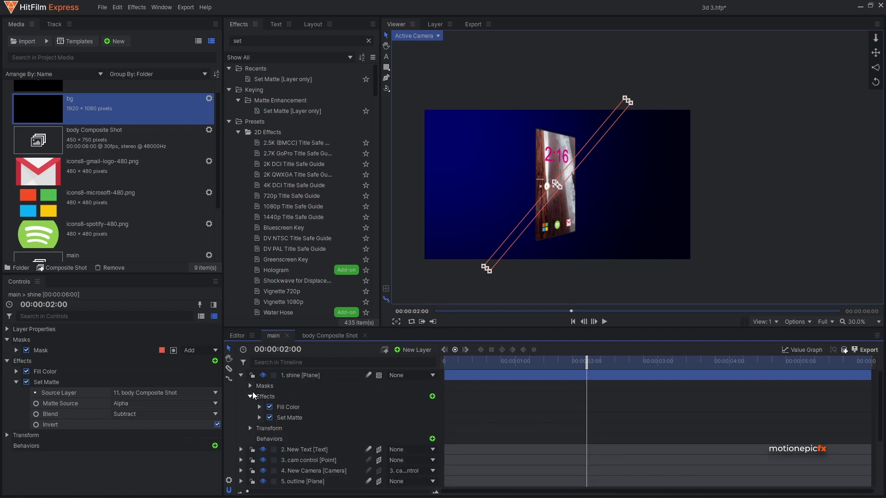
{"action": "left_click", "coordinate": [250, 397]}
{"action": "left_click", "coordinate": [249, 407]}
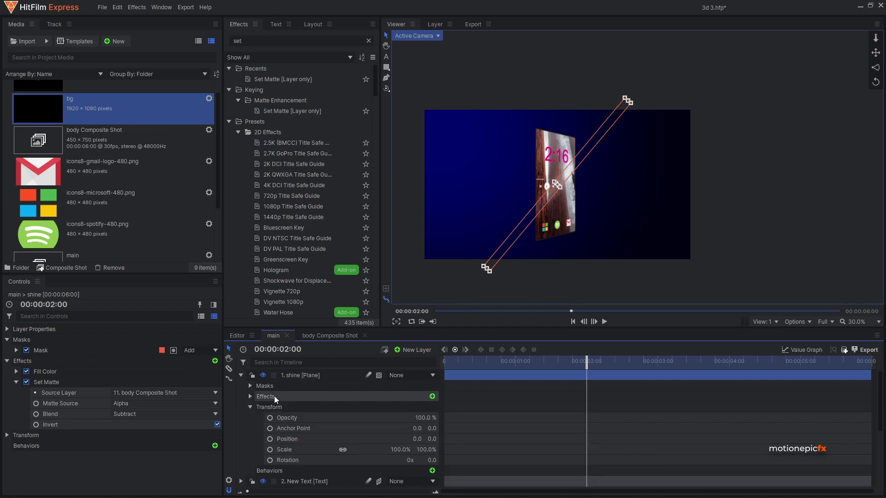
{"action": "left_click", "coordinate": [464, 365]}
{"action": "left_click_drag", "start_coordinate": [463, 366], "coordinate": [445, 366]}
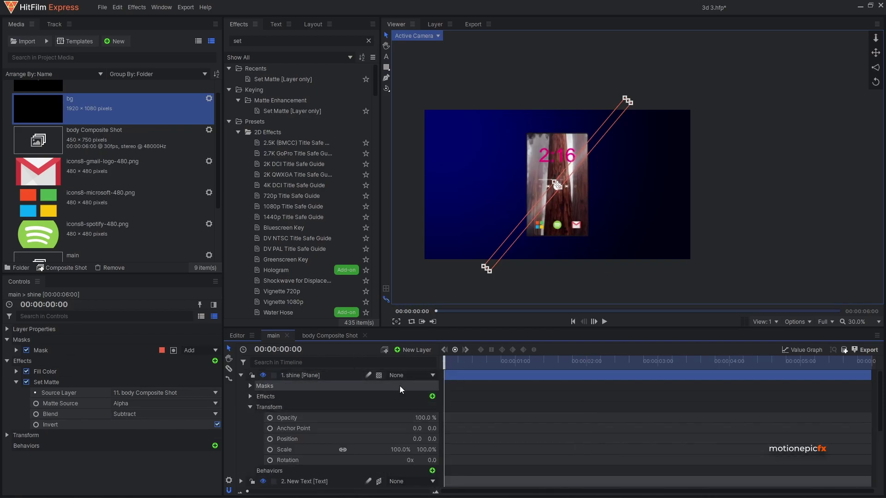
{"action": "left_click", "coordinate": [271, 439]}
{"action": "left_click_drag", "start_coordinate": [544, 365], "coordinate": [587, 369]}
{"action": "left_click_drag", "start_coordinate": [572, 179], "coordinate": [513, 163]}
Step: Move the shine layer right of the phone at the first Position keyframe, and to X about 473 at 00:00:04:00
{"action": "left_click", "coordinate": [445, 350]}
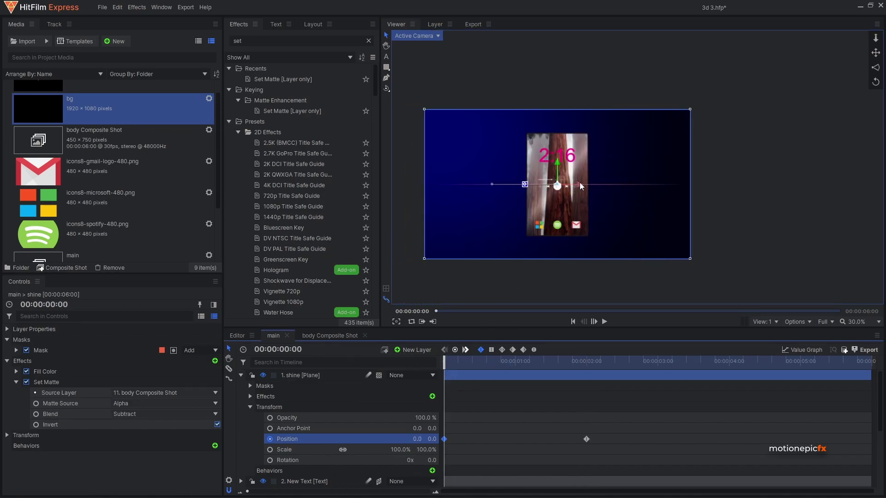
{"action": "left_click_drag", "start_coordinate": [580, 182], "coordinate": [652, 207]}
{"action": "left_click_drag", "start_coordinate": [458, 362], "coordinate": [729, 383]}
{"action": "left_click_drag", "start_coordinate": [516, 182], "coordinate": [647, 226]}
Step: At the last frame, 00:00:05:29, move the shine layer left to X about -367
{"action": "left_click_drag", "start_coordinate": [768, 368], "coordinate": [870, 368]}
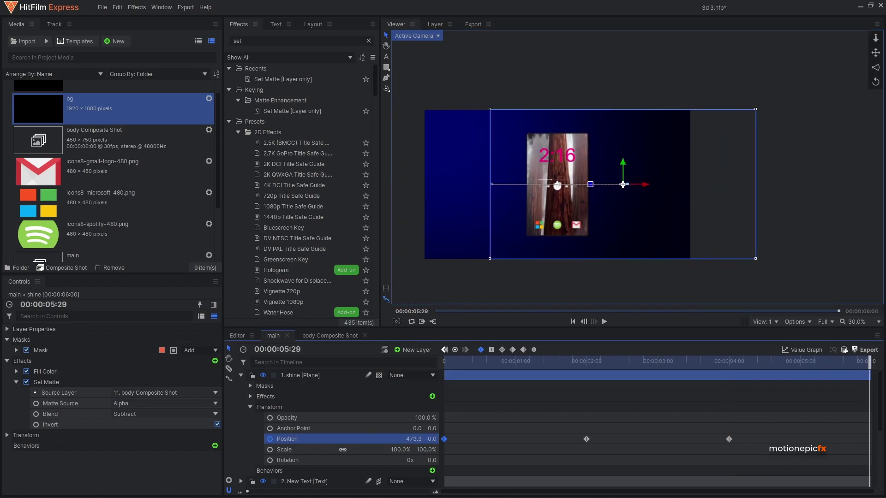
{"action": "left_click_drag", "start_coordinate": [645, 187], "coordinate": [524, 171]}
{"action": "key", "text": "shift+Right"}
{"action": "key", "text": "shift+Right"}
{"action": "key", "text": "shift+Right"}
{"action": "key", "text": "shift+Right"}
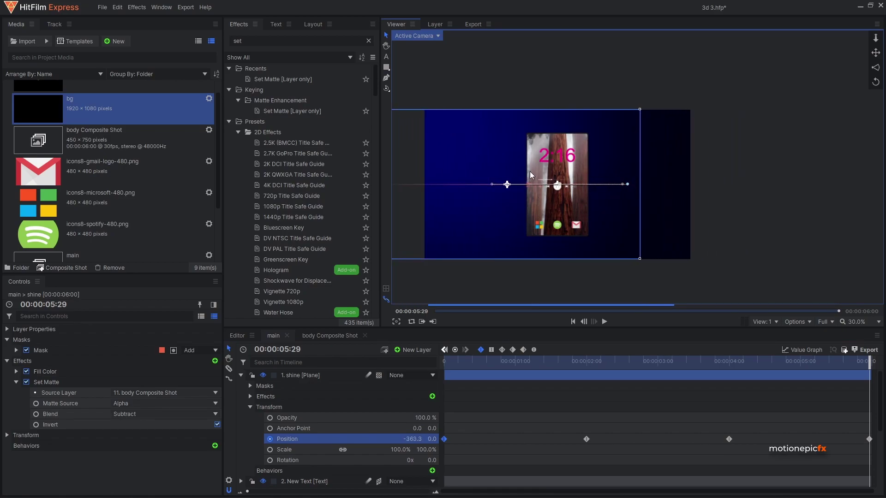
Step: Convert all the shine layer's Position keyframes to manual Bezier and lengthen their curve handles in the value graph for smoother easing
{"action": "left_click", "coordinate": [425, 439]}
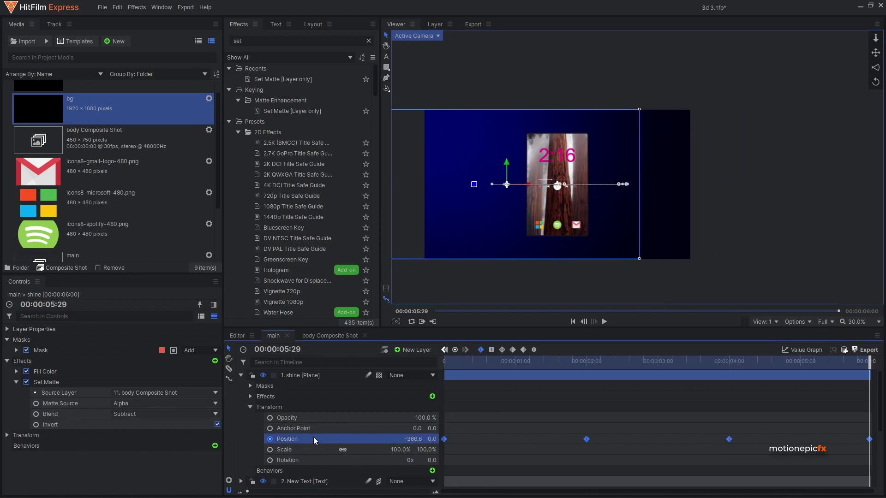
{"action": "left_click", "coordinate": [535, 350]}
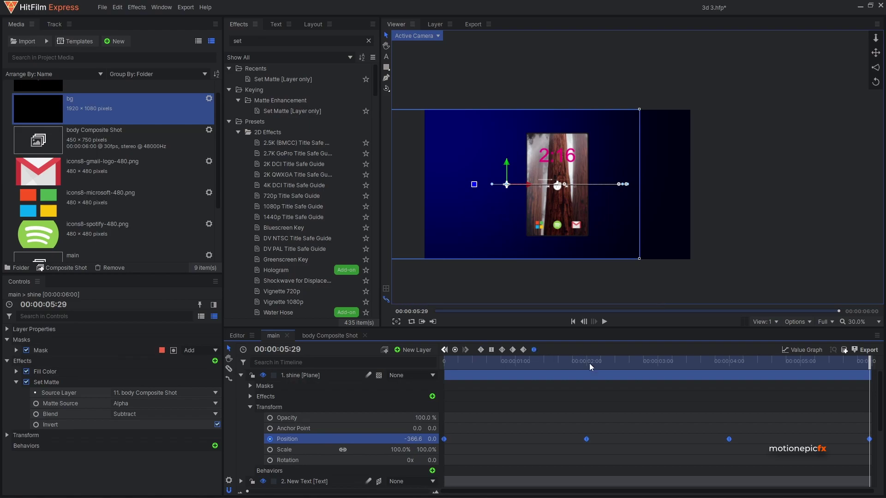
{"action": "left_click", "coordinate": [797, 351]}
{"action": "left_click_drag", "start_coordinate": [517, 472], "coordinate": [444, 472]}
{"action": "left_click_drag", "start_coordinate": [657, 387], "coordinate": [587, 387]}
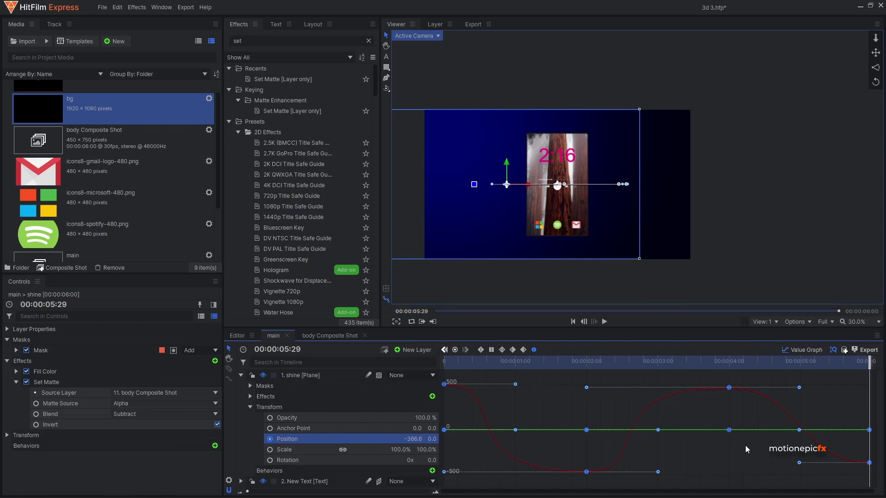
{"action": "left_click", "coordinate": [789, 351]}
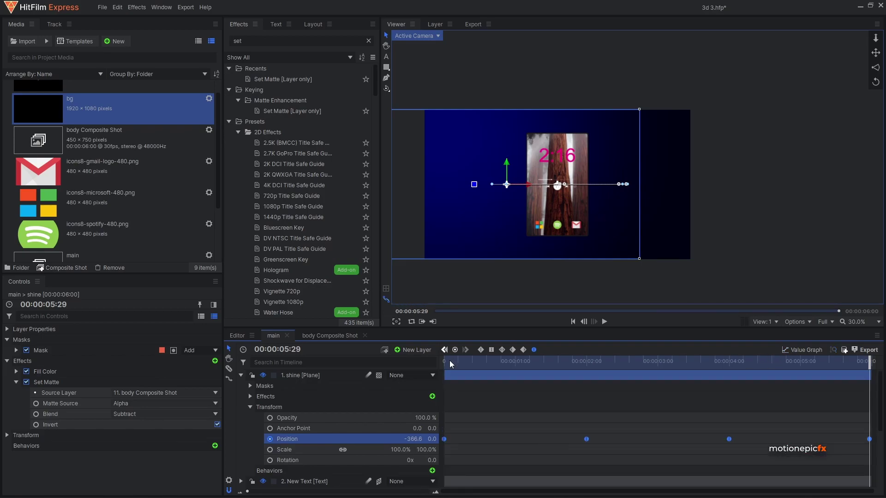
Step: Play the animation from the start and examine how the shine sweeps across the phone, ending with a closer view
{"action": "left_click", "coordinate": [446, 361]}
{"action": "left_click", "coordinate": [491, 437]}
{"action": "key", "text": "space"}
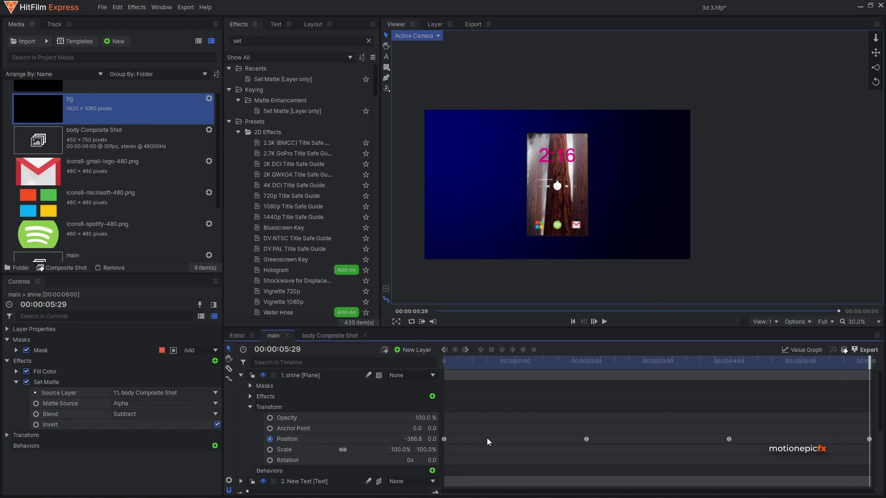
{"action": "left_click", "coordinate": [240, 376]}
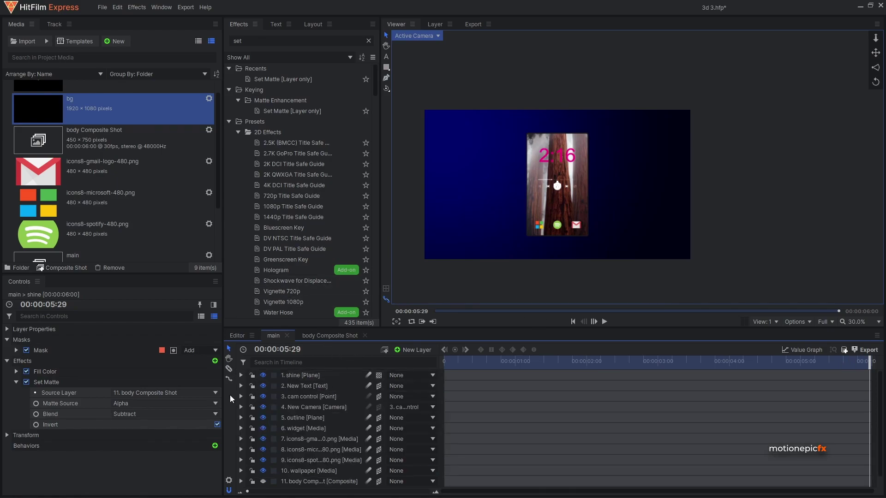
{"action": "scroll", "coordinate": [550, 179], "scroll_direction": "up", "scroll_amount": 4}
{"action": "scroll", "coordinate": [563, 200], "scroll_direction": "down", "scroll_amount": 2}
{"action": "scroll", "coordinate": [564, 200], "scroll_direction": "down", "scroll_amount": 1}
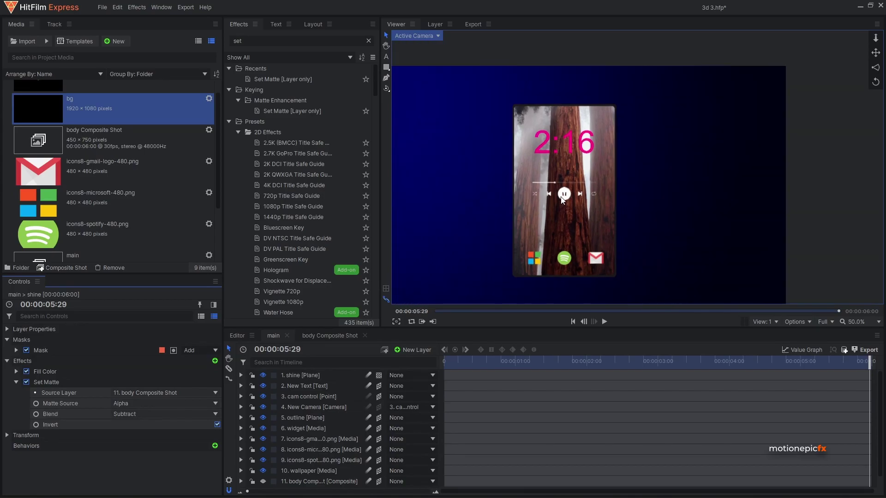